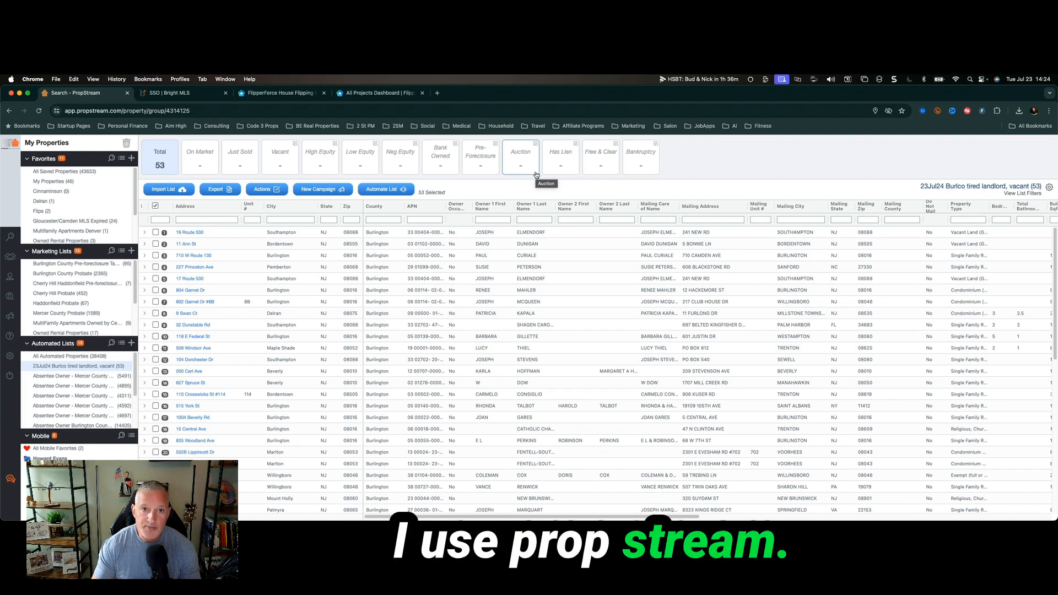
pyautogui.click(215, 95)
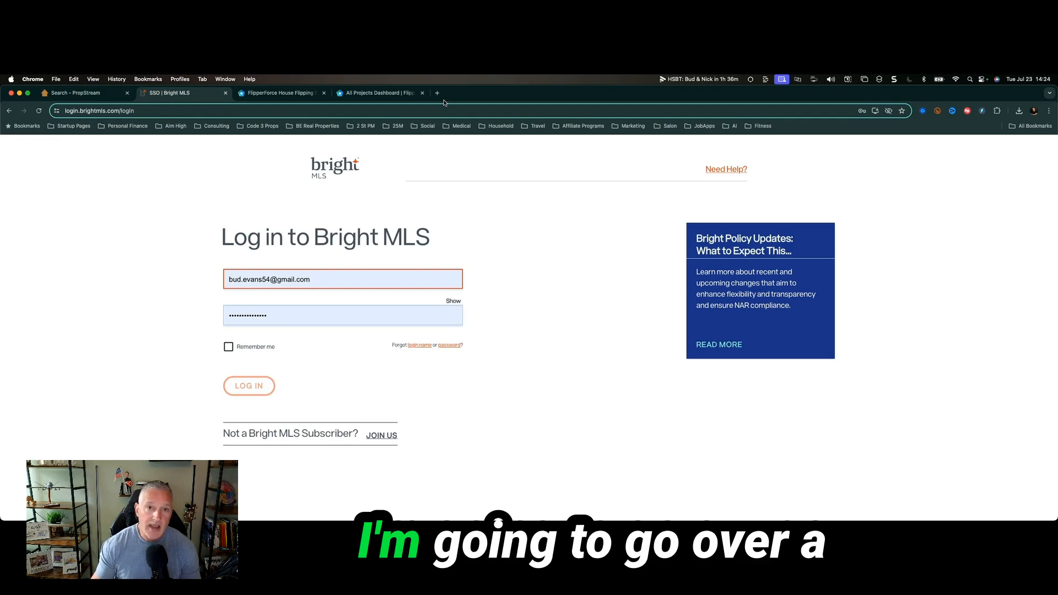
pyautogui.click(283, 93)
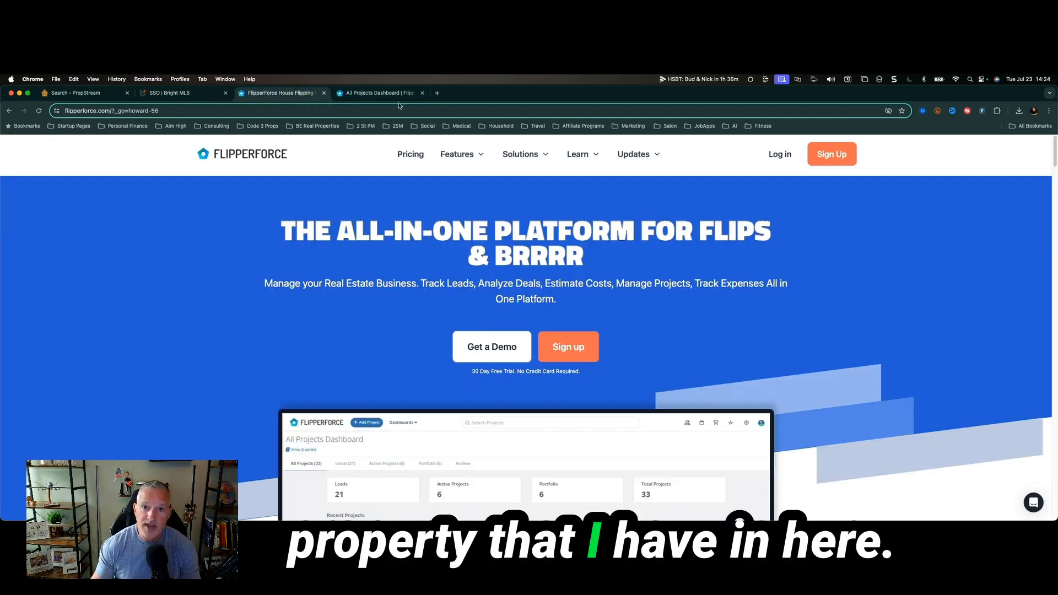
pyautogui.click(377, 93)
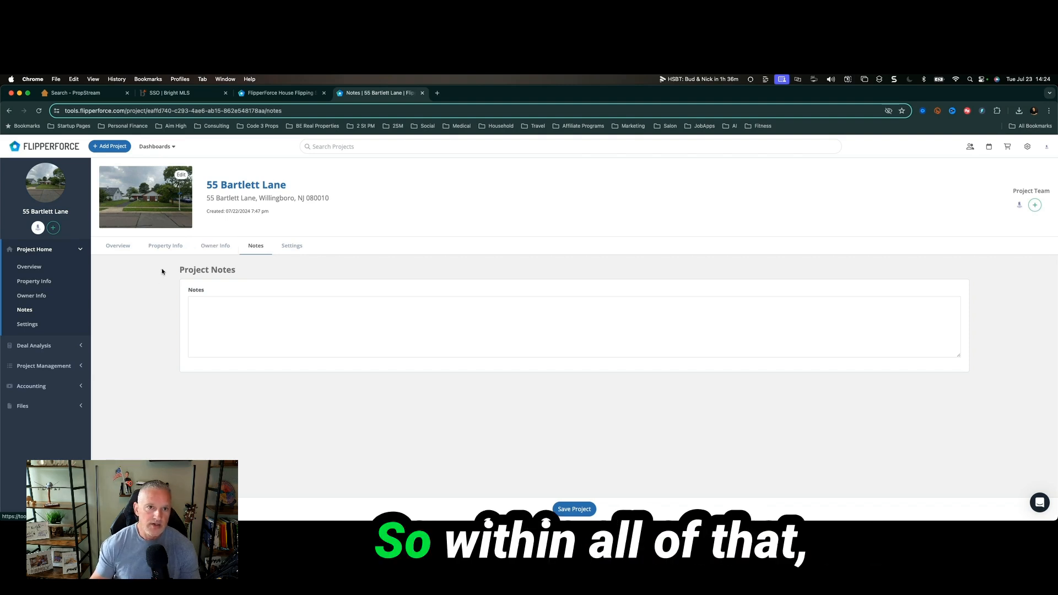
pyautogui.click(32, 324)
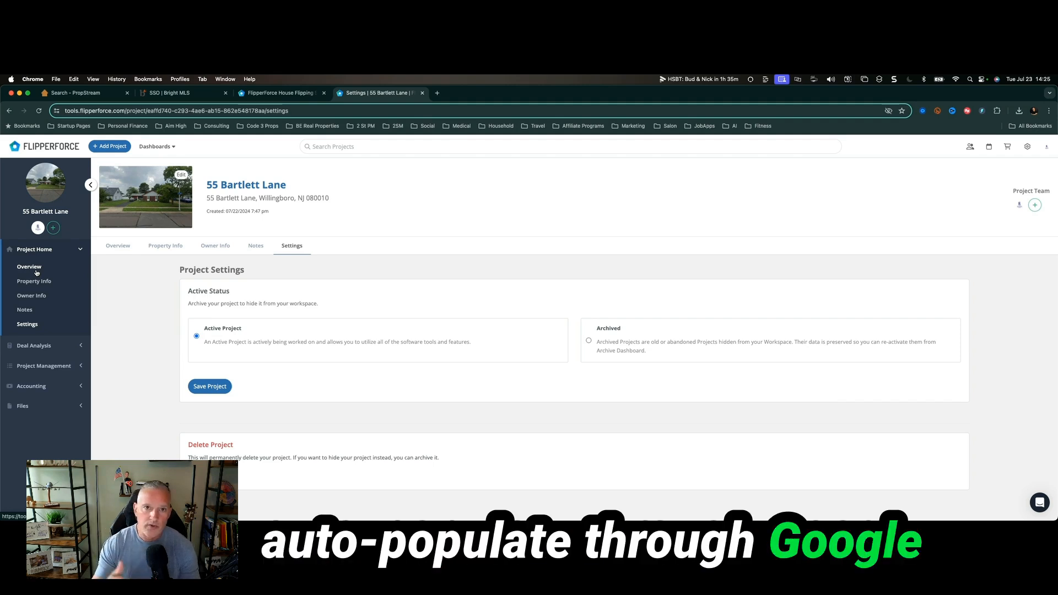
pyautogui.click(41, 346)
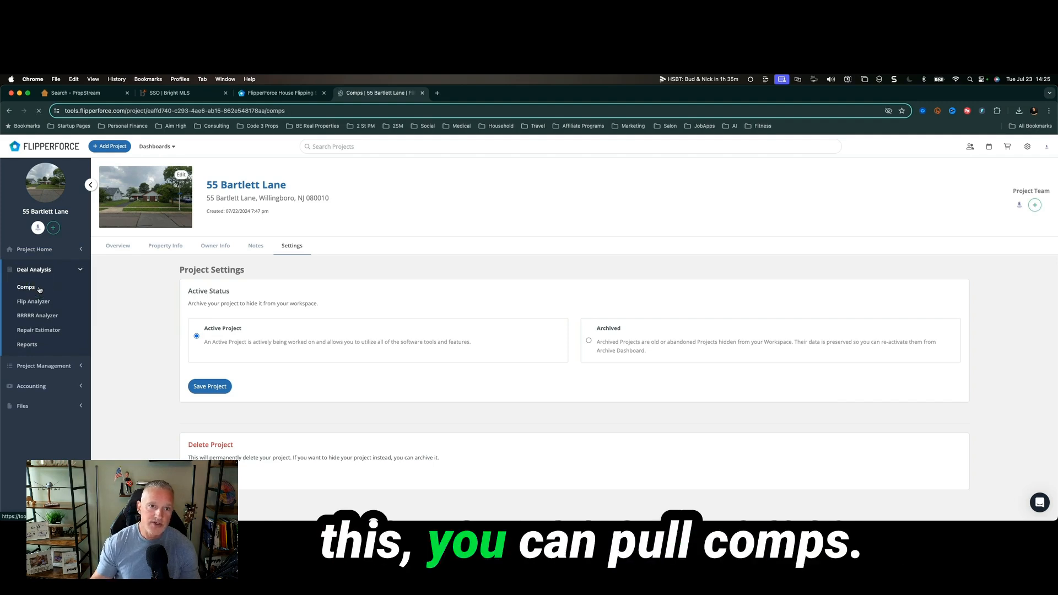
pyautogui.click(40, 289)
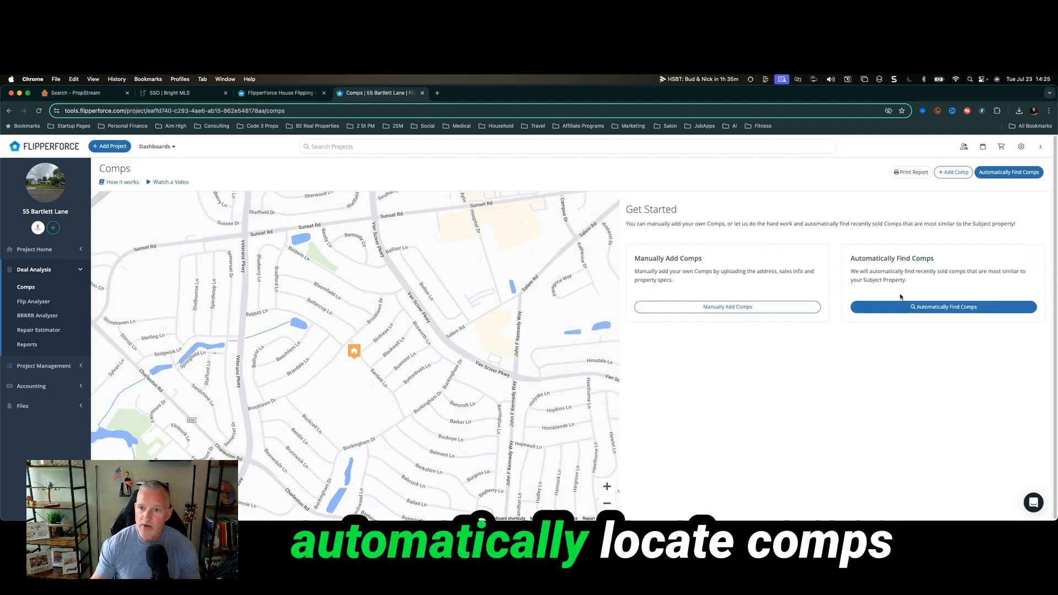
pyautogui.click(916, 307)
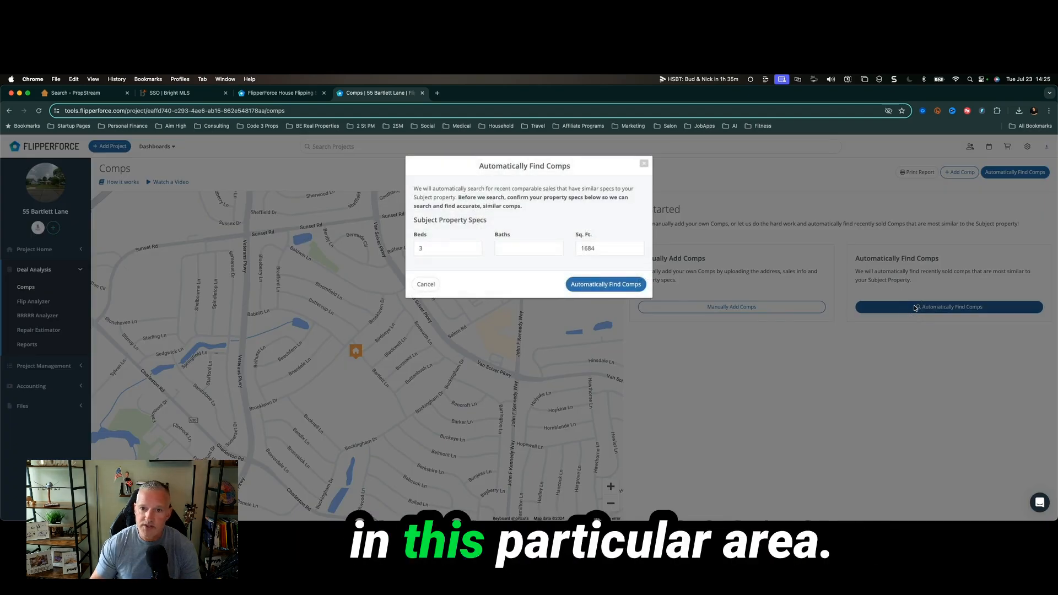
pyautogui.click(547, 249)
pyautogui.write('1')
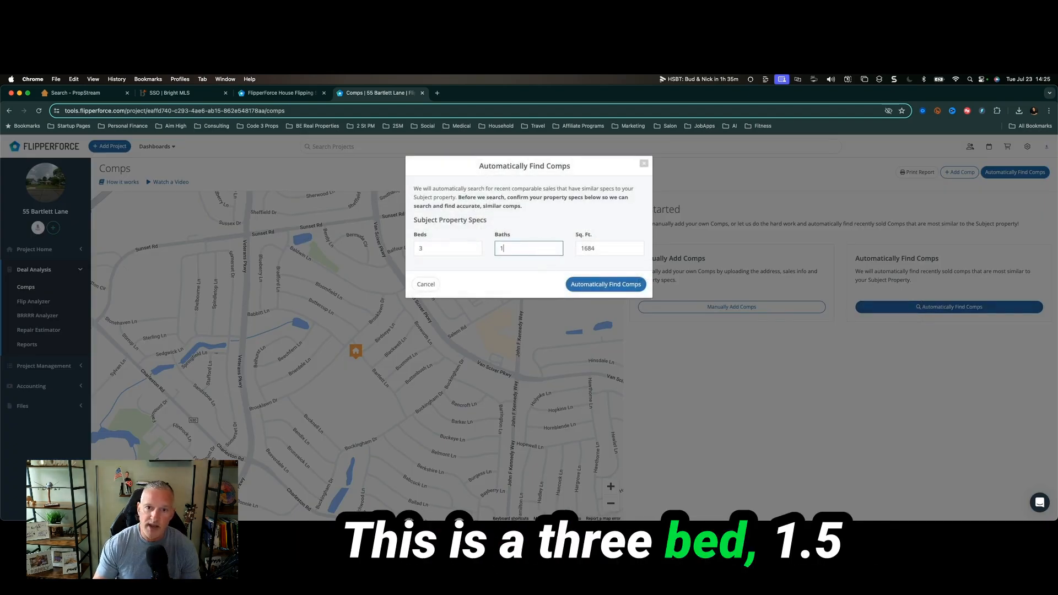
pyautogui.click(607, 283)
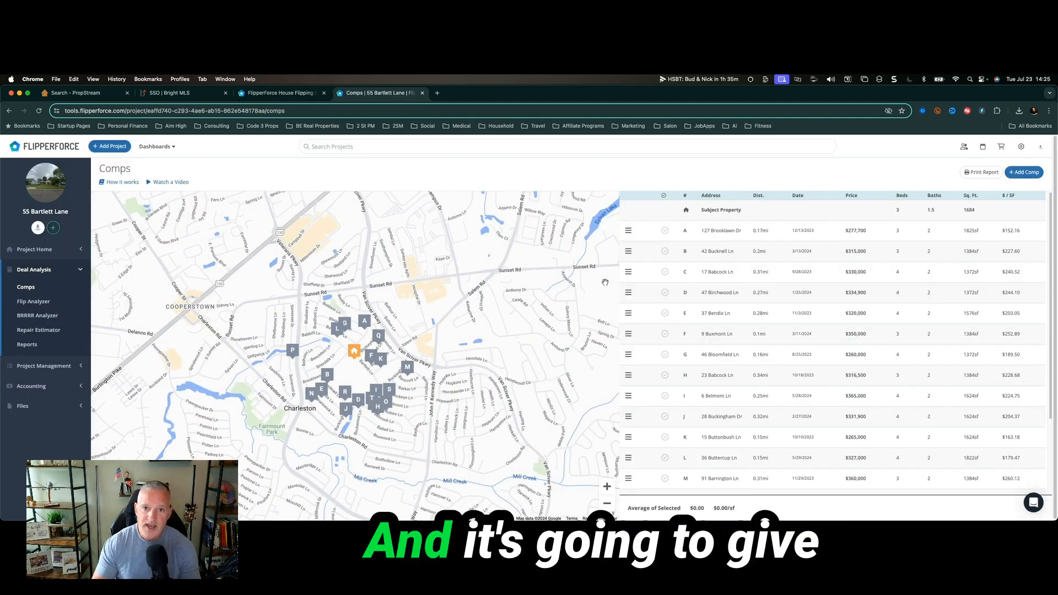
pyautogui.click(371, 355)
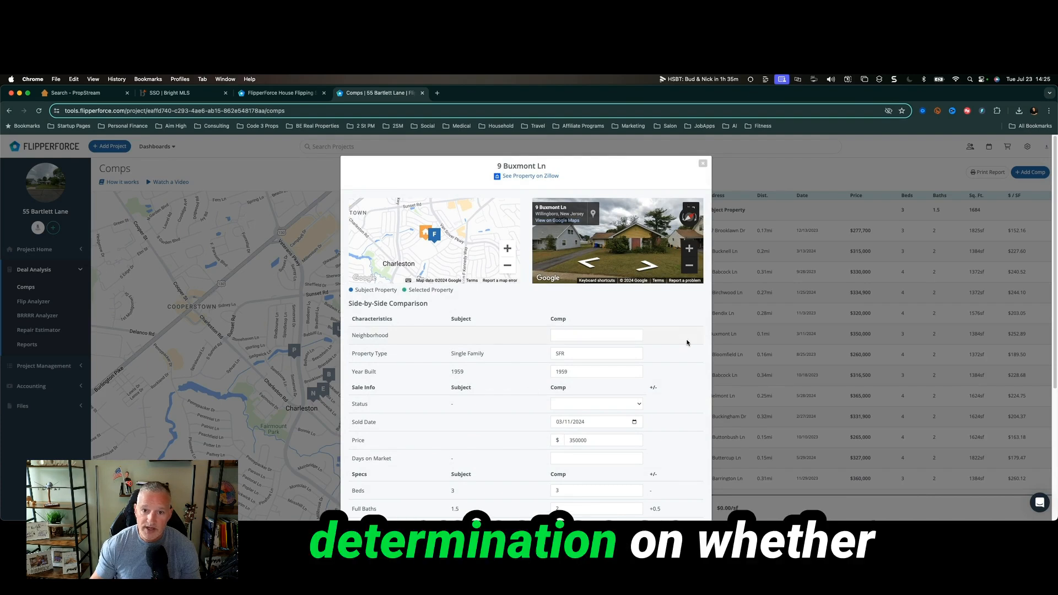
pyautogui.click(702, 163)
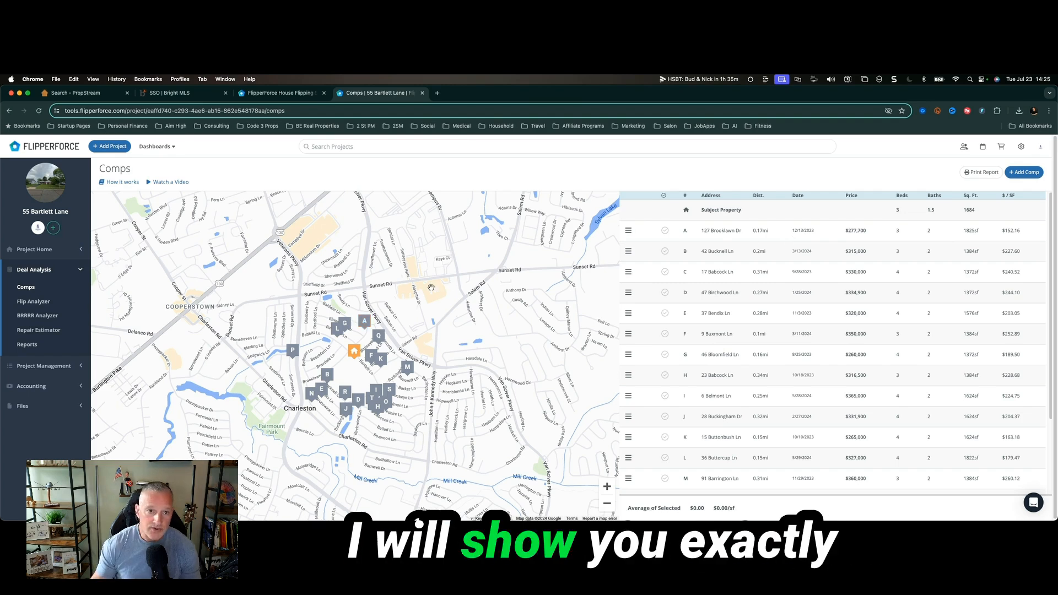
# Start the Flip Analyzer with a $375,000 after-repair value and $235,000 purchase price.
pyautogui.click(44, 302)
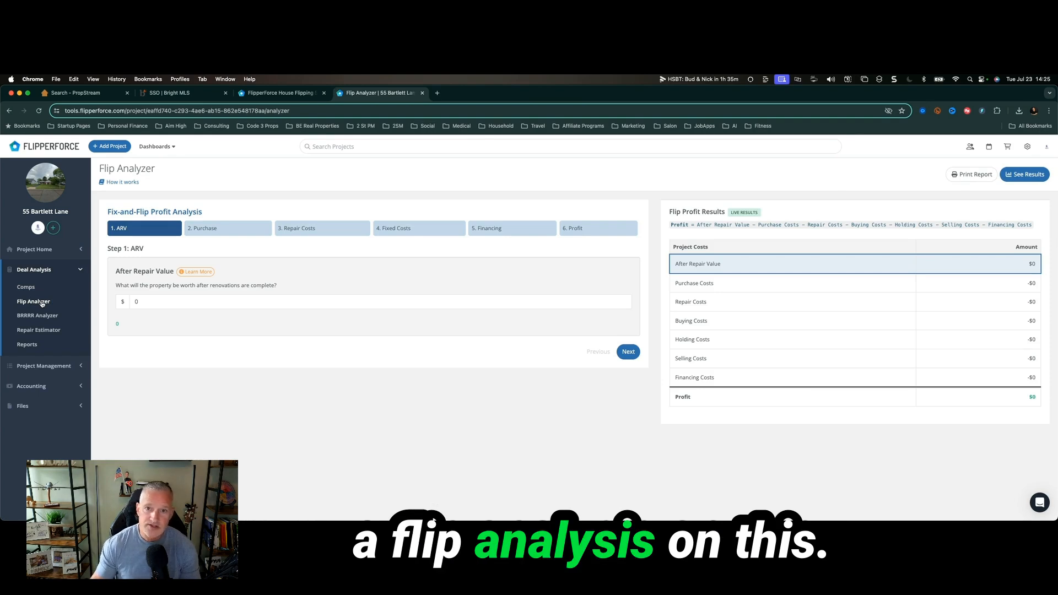
pyautogui.click(141, 302)
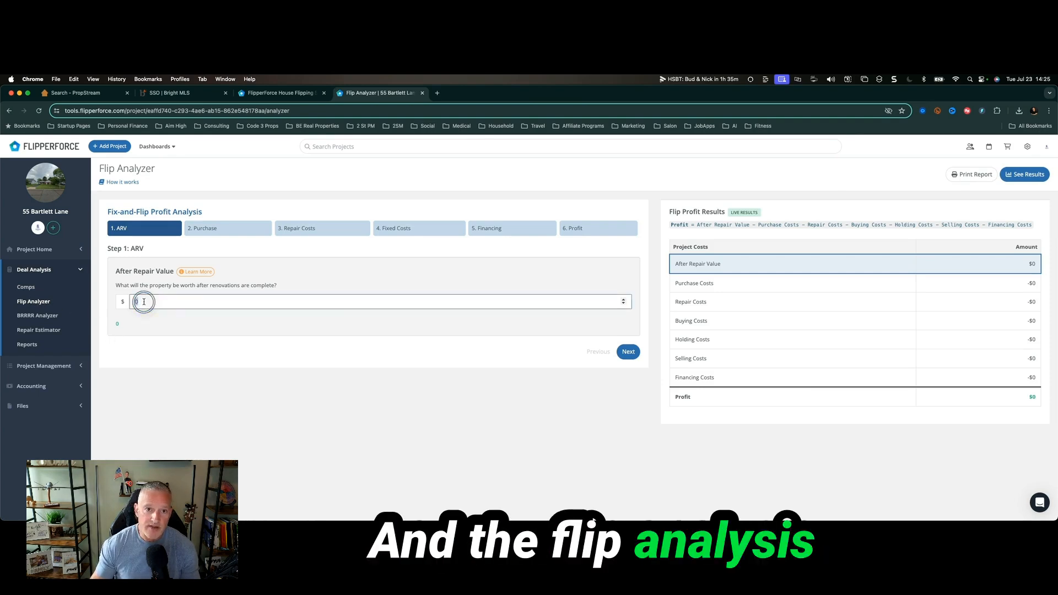
pyautogui.write('375000')
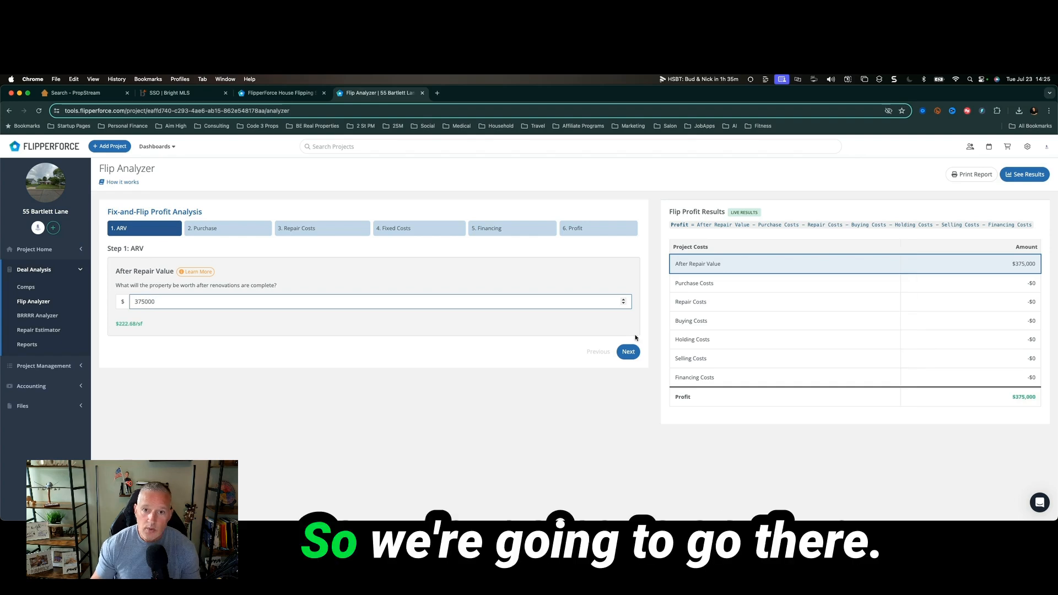
pyautogui.click(627, 351)
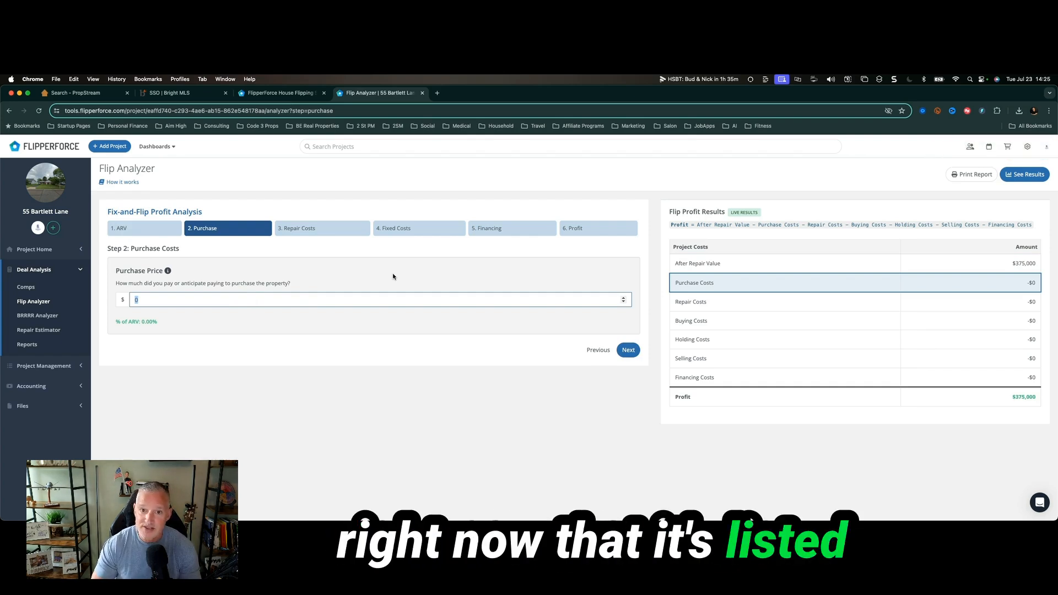
pyautogui.write('235000')
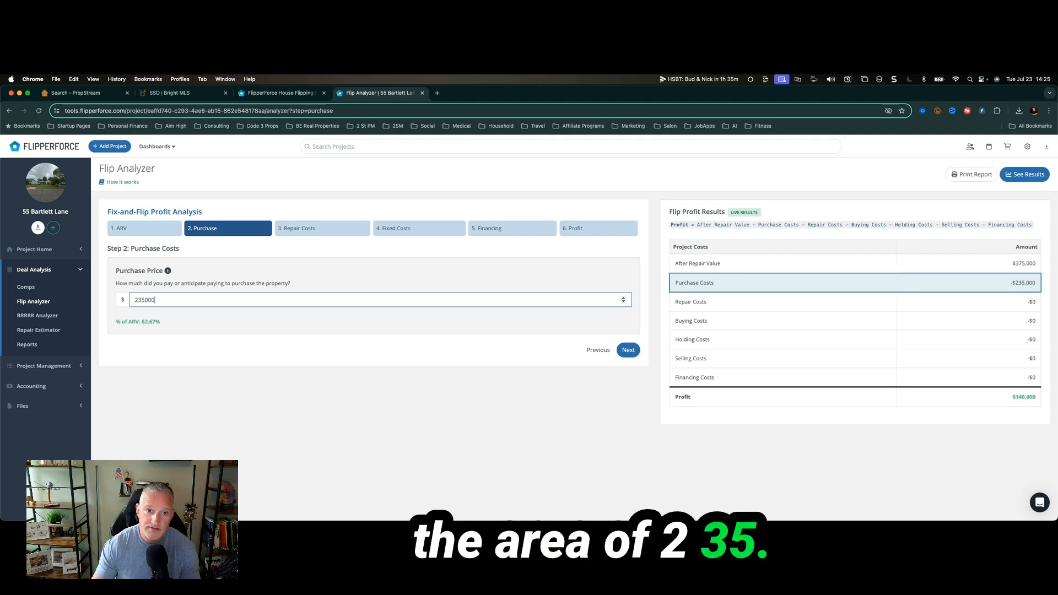
pyautogui.click(628, 350)
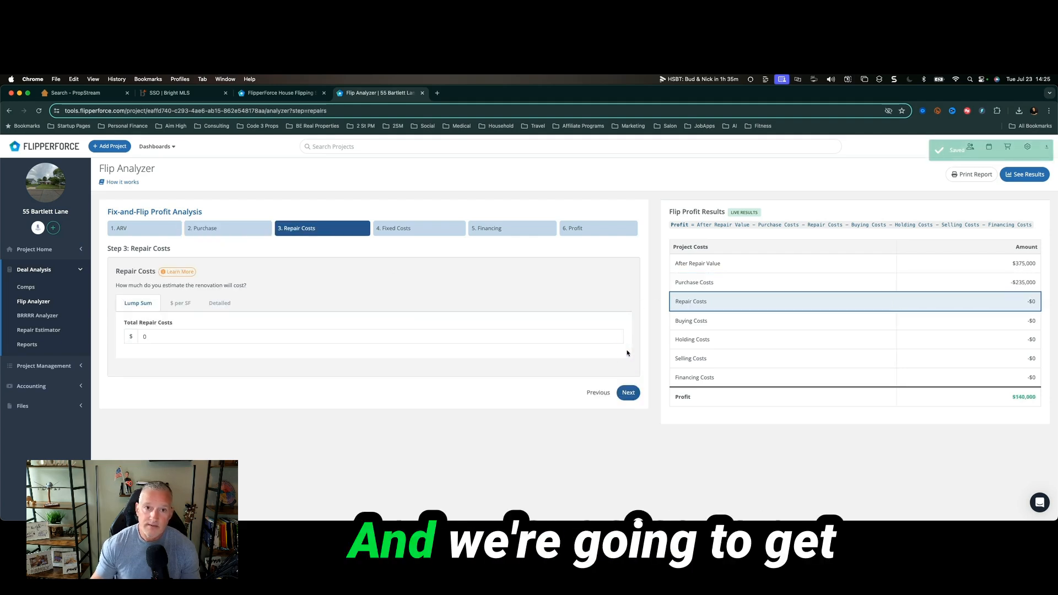
# Enter $55,000 as the lump-sum total repair cost.
pyautogui.click(248, 337)
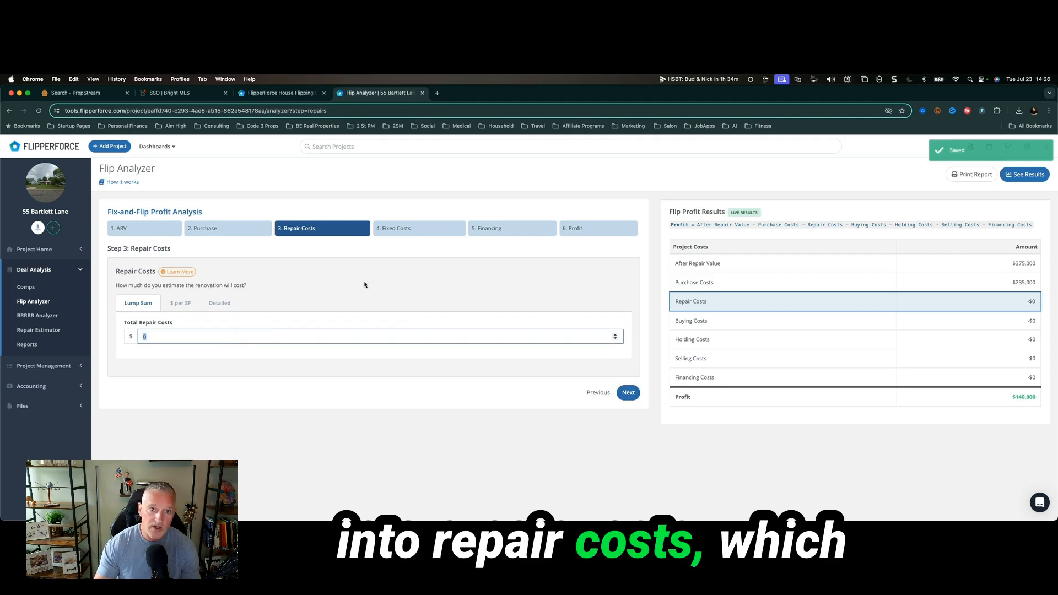
pyautogui.write('55000')
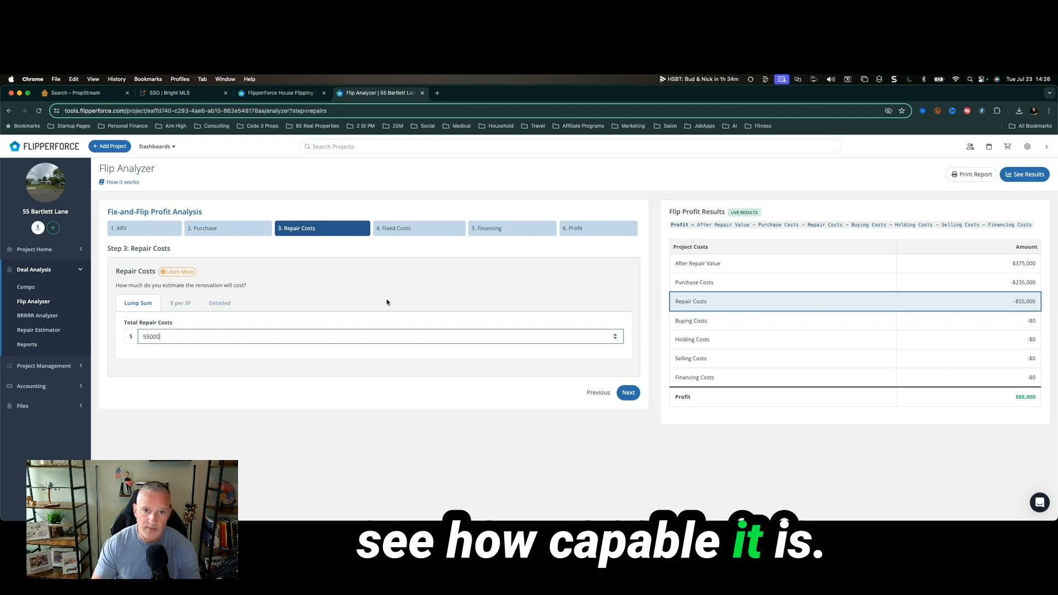
pyautogui.click(223, 306)
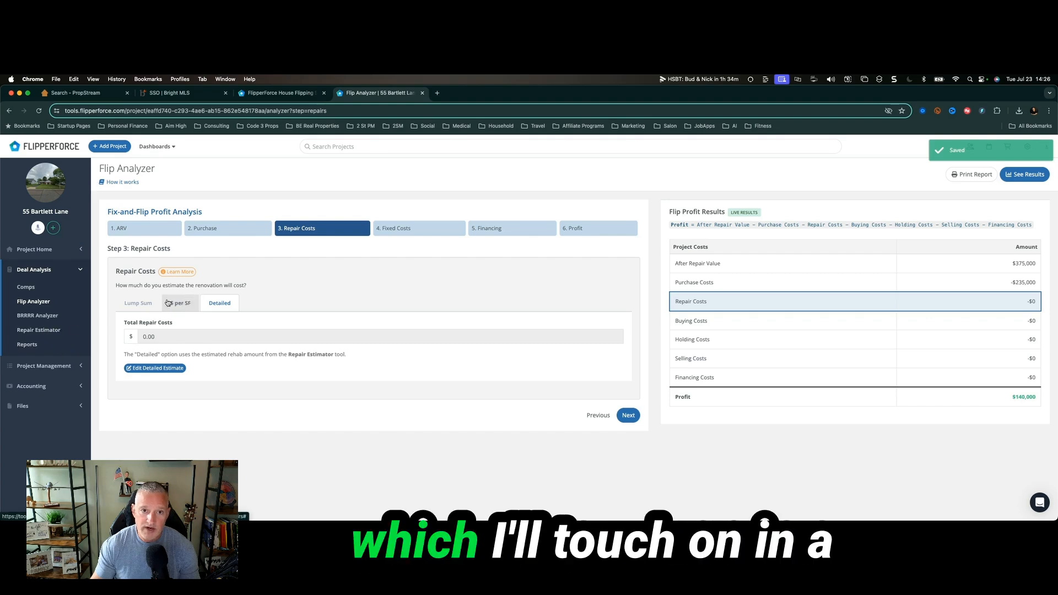
pyautogui.click(142, 304)
pyautogui.click(205, 333)
pyautogui.write('55000')
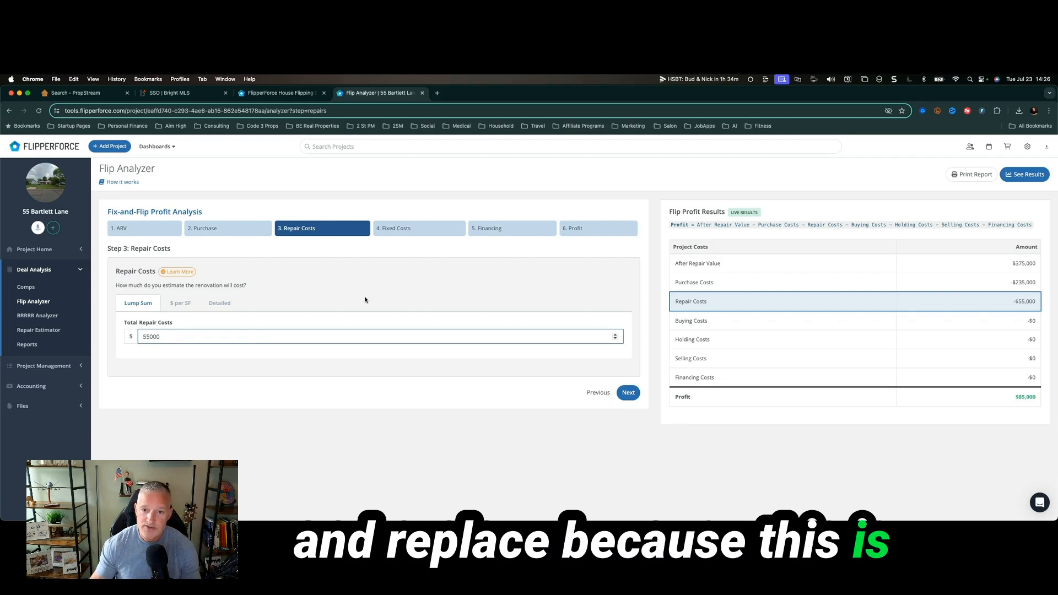
pyautogui.click(618, 396)
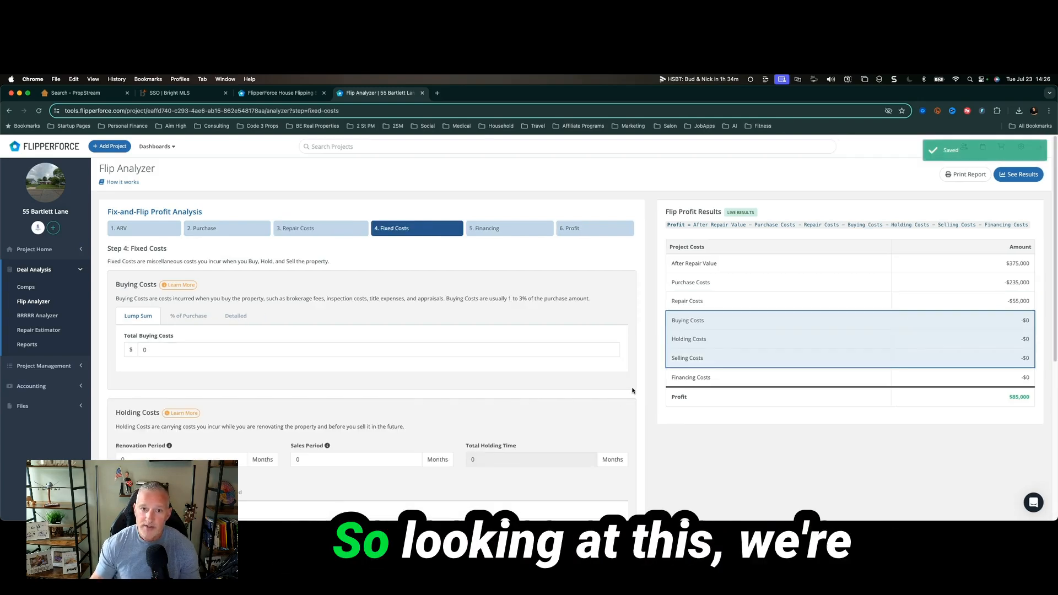
# Set buying costs to 4% of purchase and a 3-month renovation period, giving 5 months total.
pyautogui.click(217, 349)
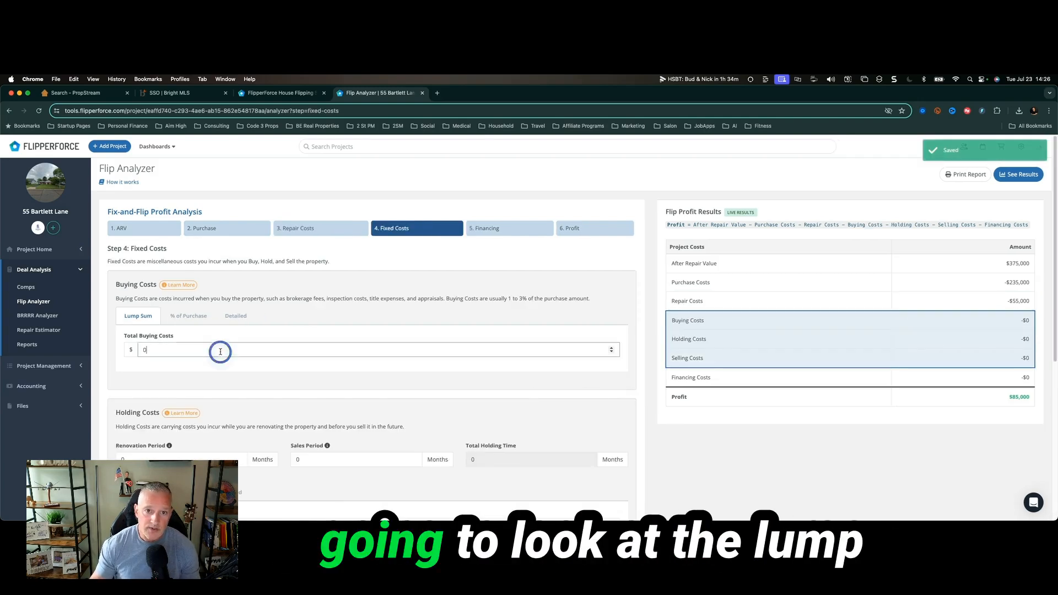
pyautogui.click(188, 316)
pyautogui.click(192, 348)
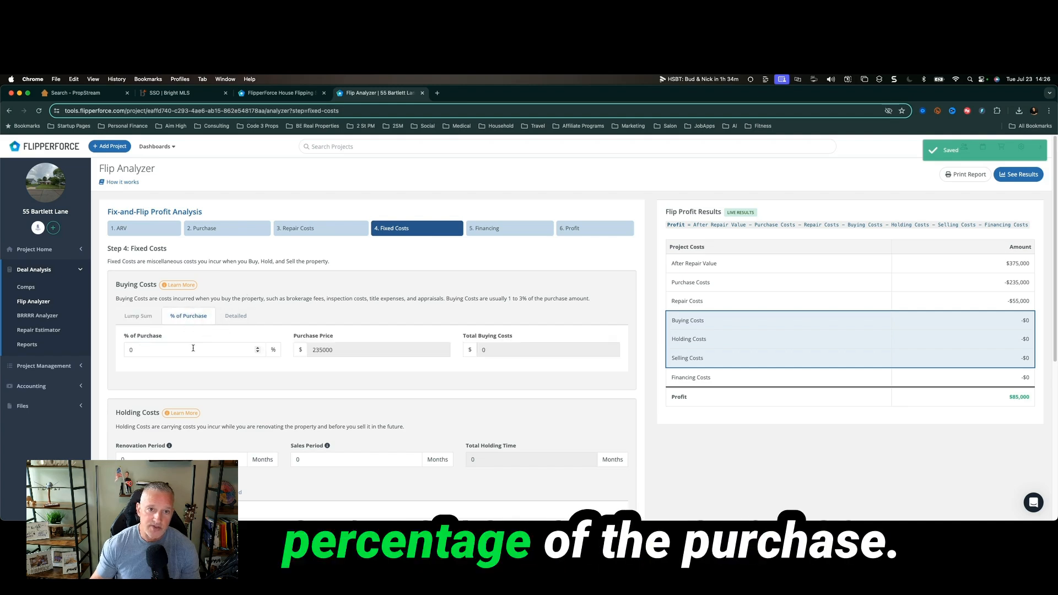
pyautogui.write('4')
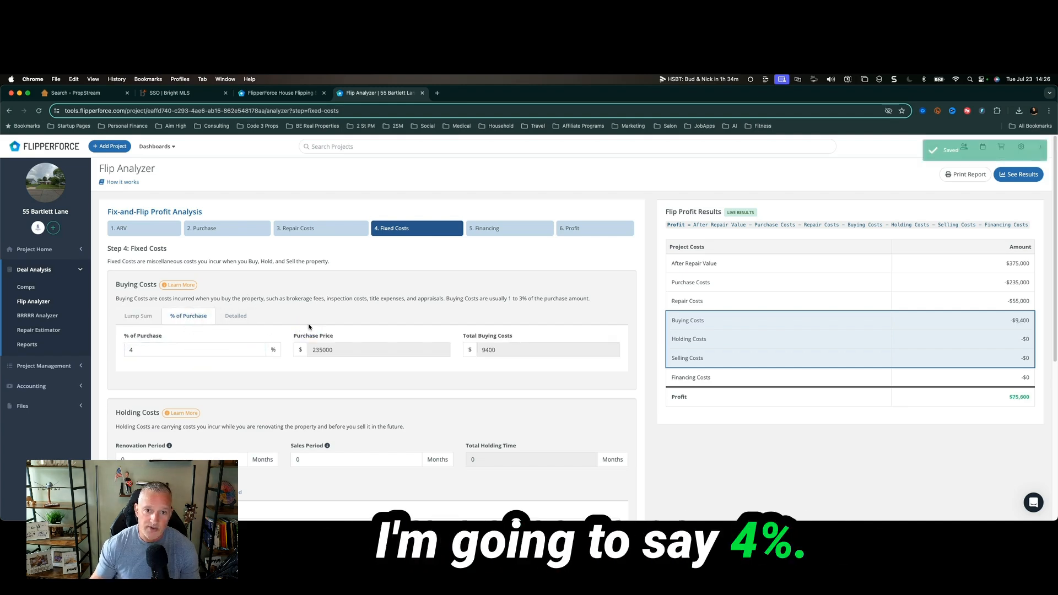
pyautogui.scroll(-2, 309, 327)
pyautogui.scroll(-3, 467, 312)
pyautogui.click(155, 205)
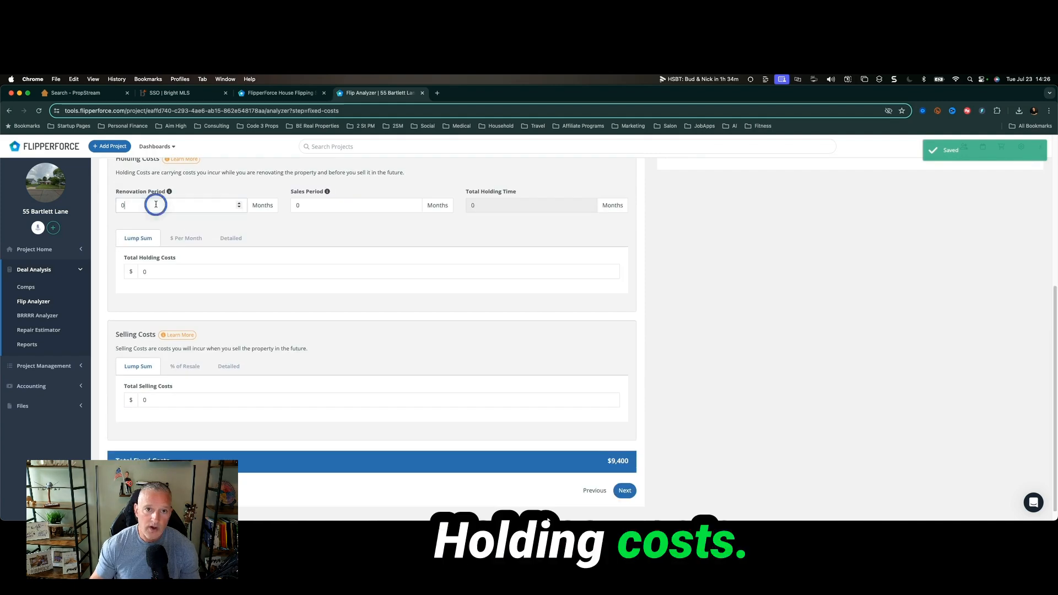
pyautogui.doubleClick(156, 205)
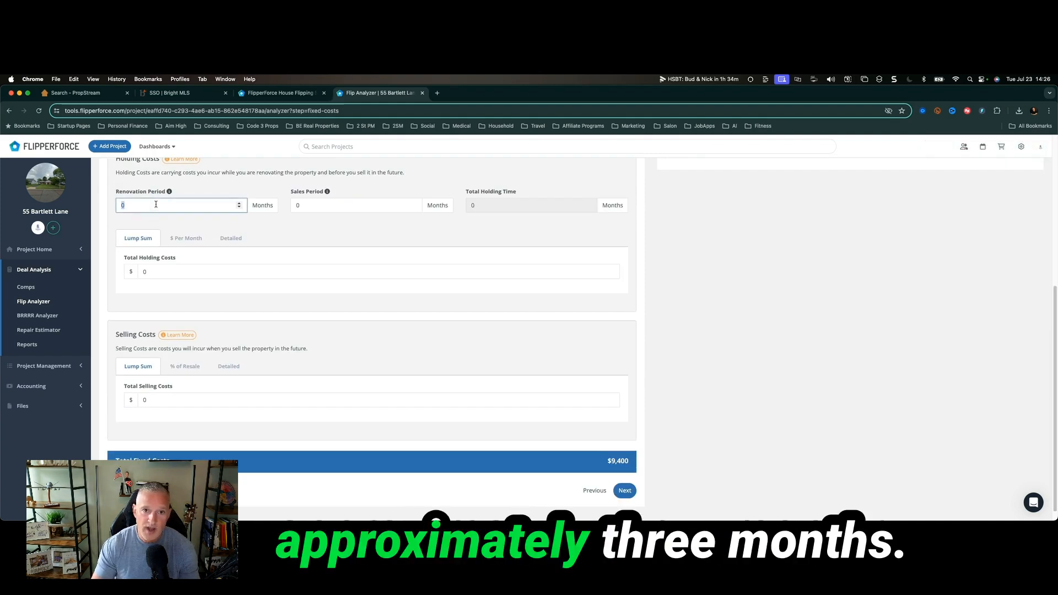
pyautogui.write('3')
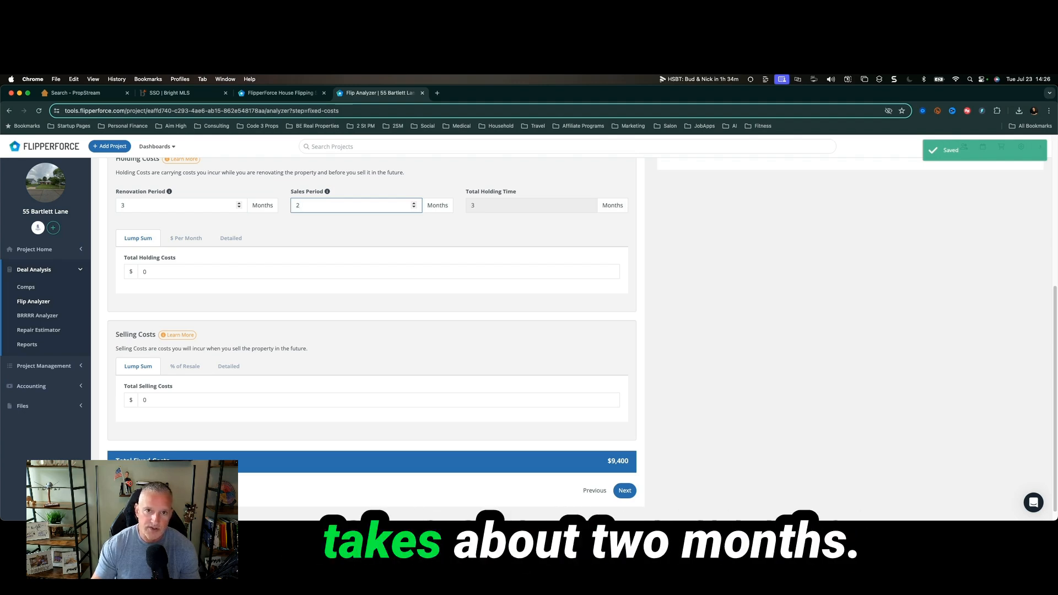
pyautogui.click(399, 219)
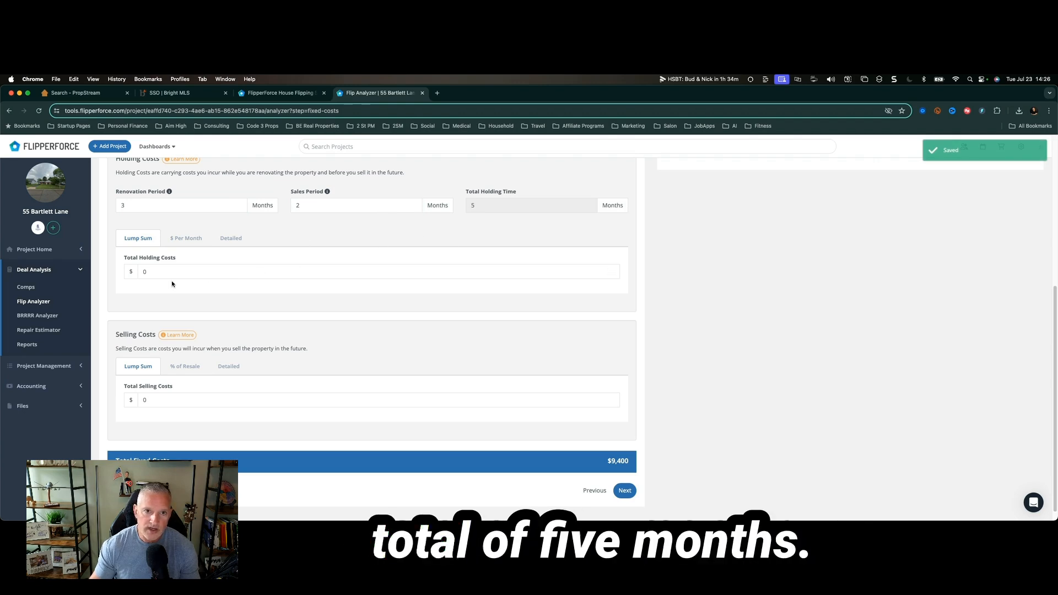
pyautogui.scroll(1, 209, 270)
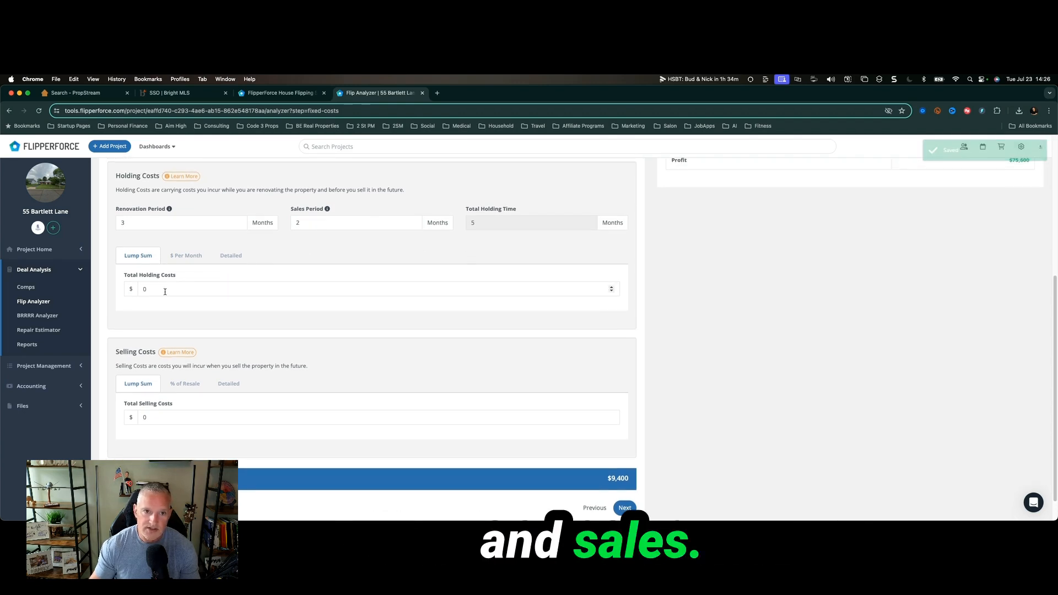
# Enter $1,500 lump-sum holding costs and selling costs of 7% of resale.
pyautogui.click(231, 255)
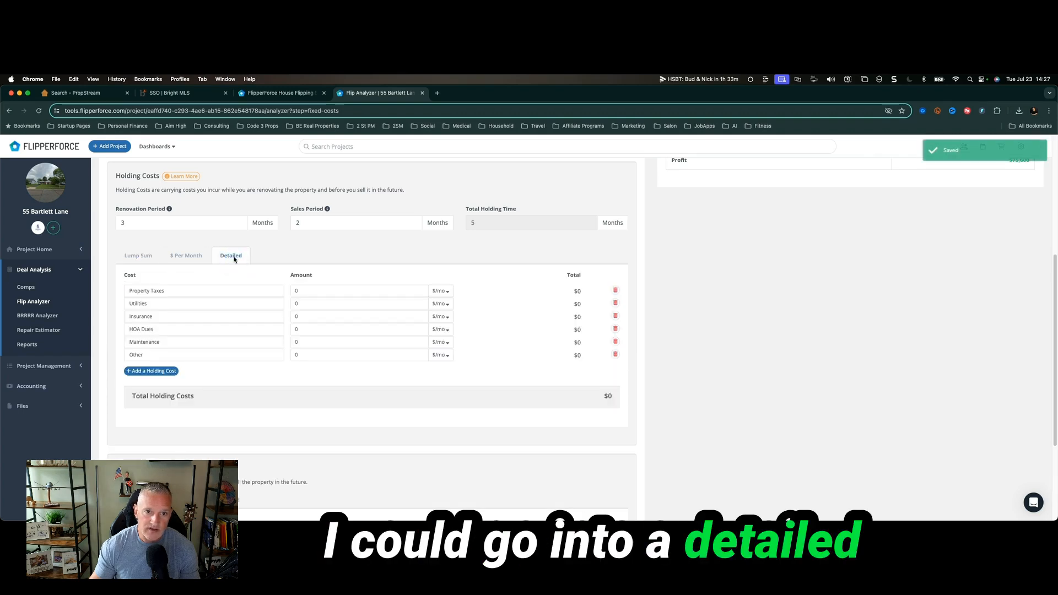
pyautogui.click(139, 255)
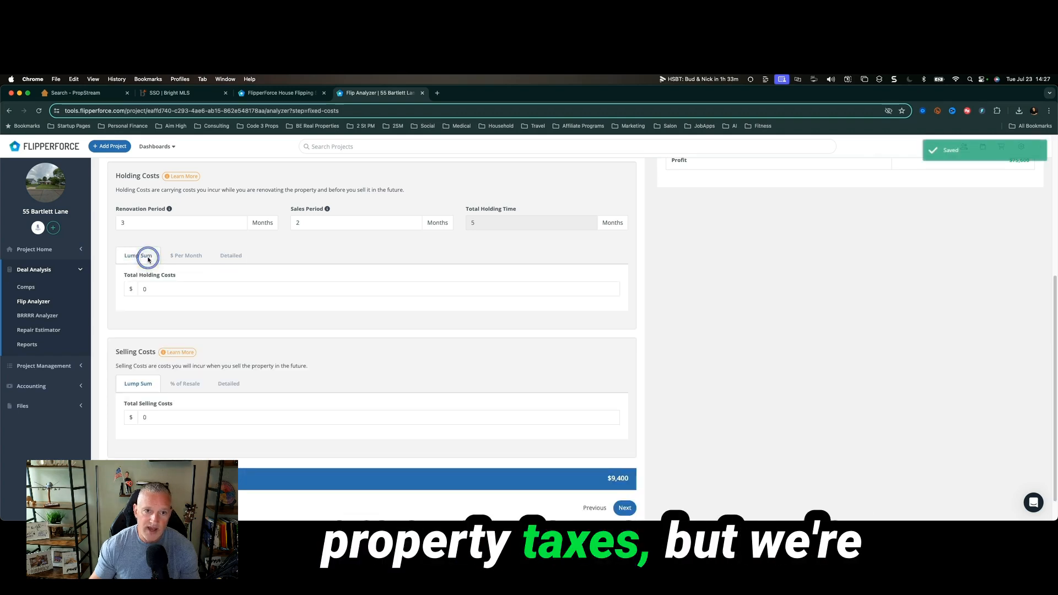
pyautogui.click(168, 292)
pyautogui.write('15')
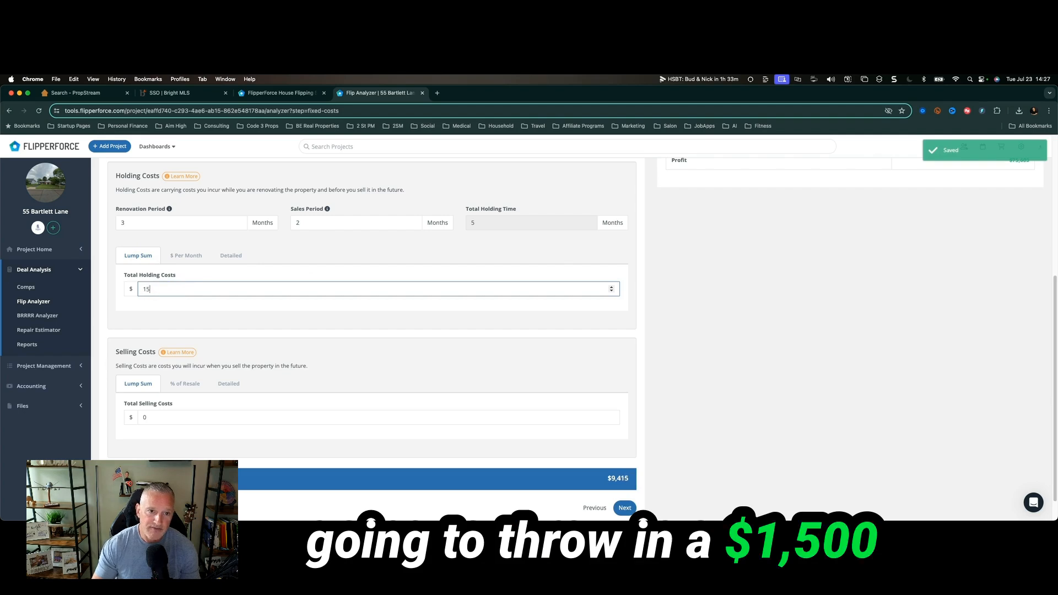
pyautogui.click(378, 231)
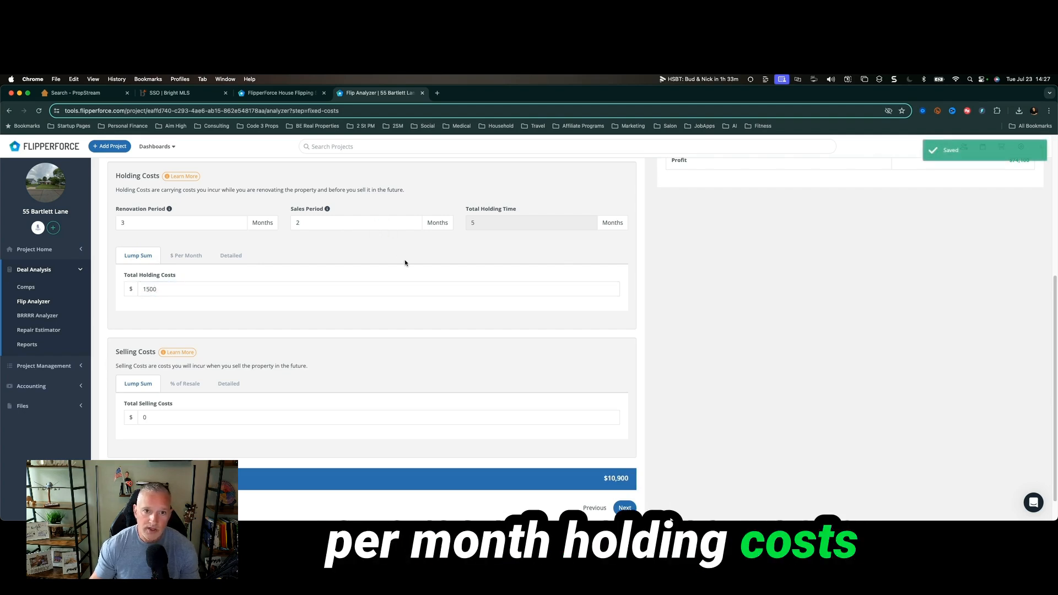
pyautogui.scroll(-2, 406, 262)
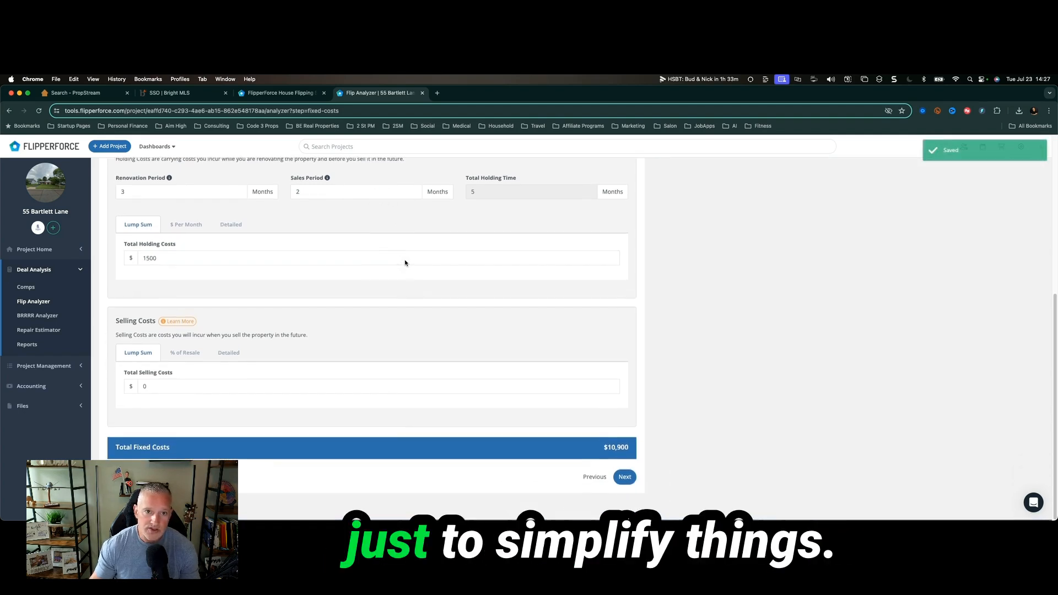
pyautogui.click(187, 356)
pyautogui.click(166, 388)
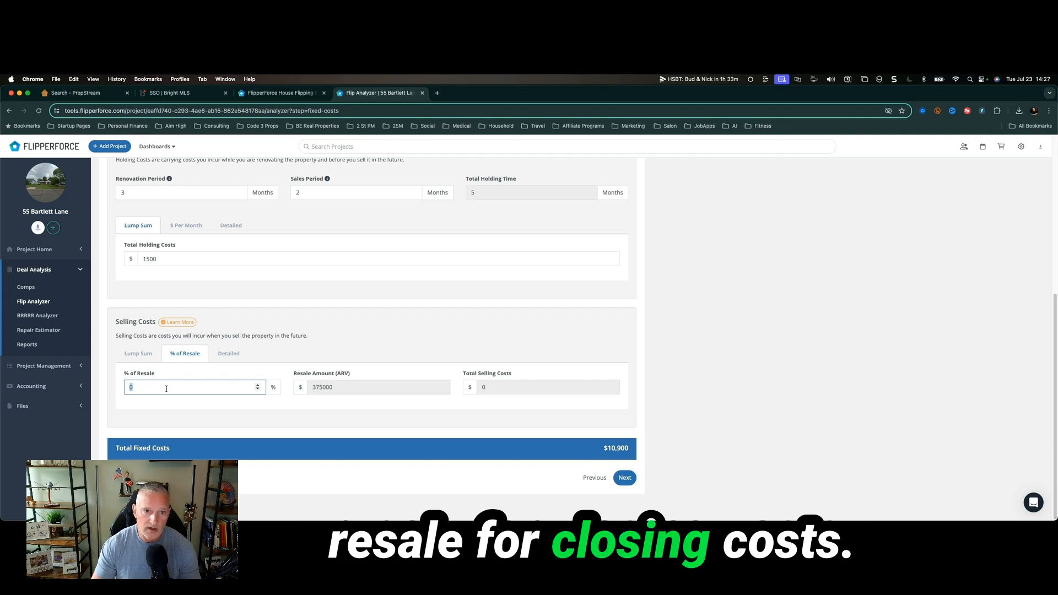
pyautogui.write('7')
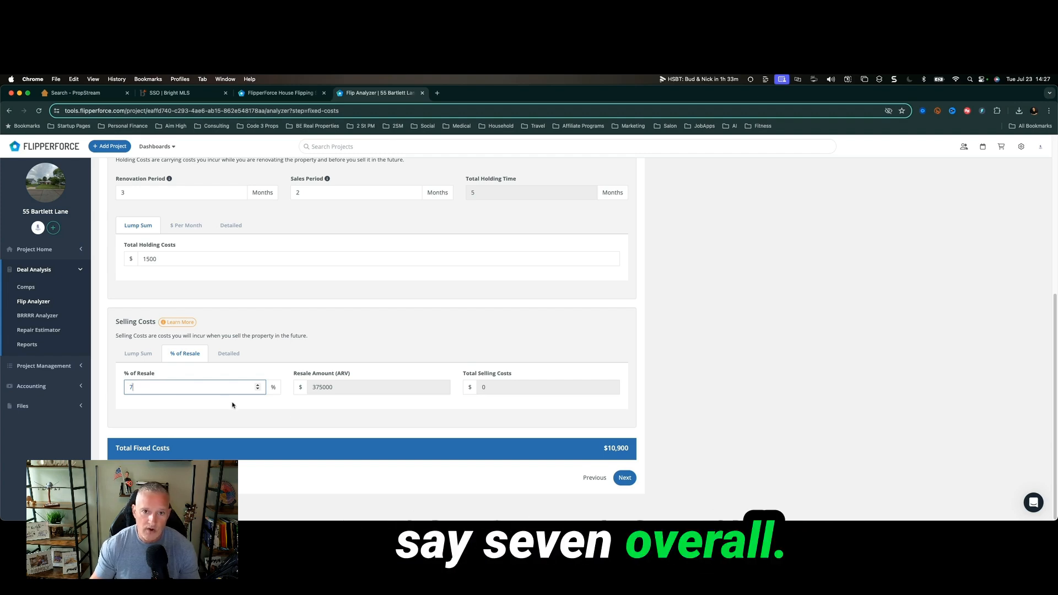
pyautogui.click(624, 477)
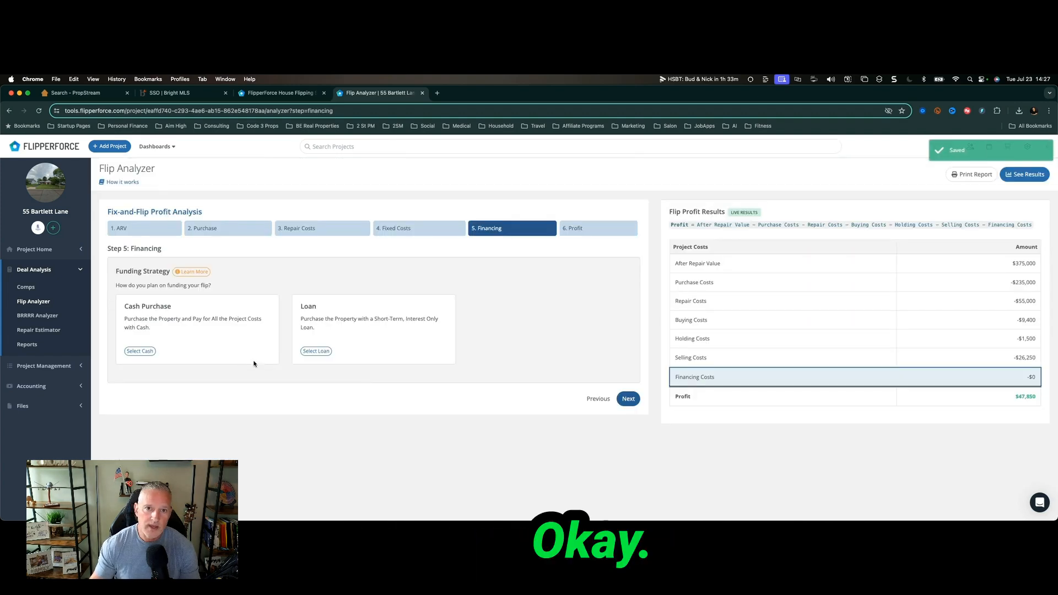
# Fund the flip with a loan at 90% LTV, 10% interest and 5 monthly payments.
pyautogui.click(316, 351)
pyautogui.scroll(-3, 377, 334)
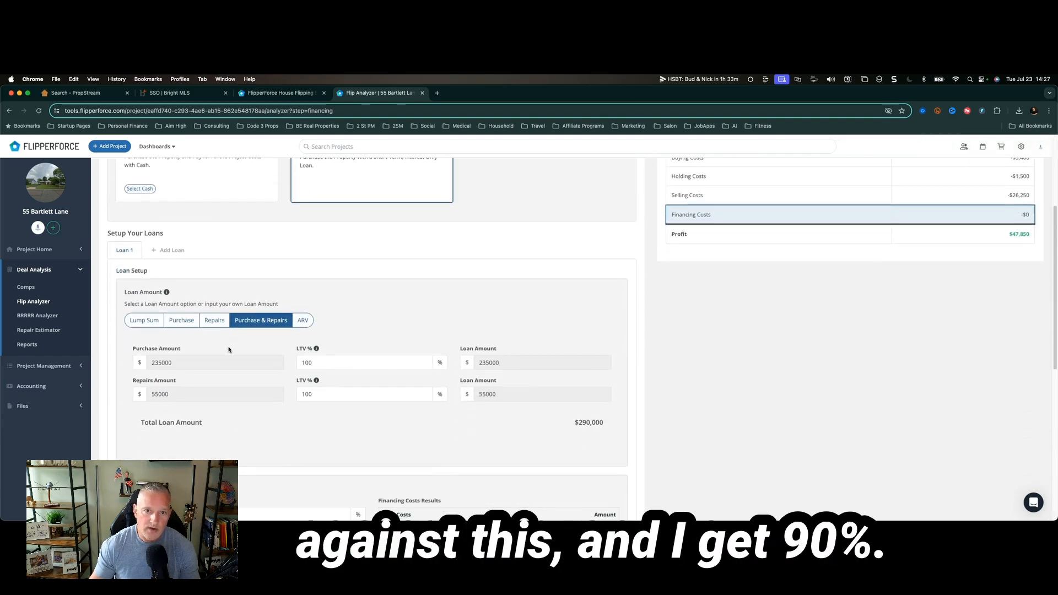
pyautogui.click(317, 362)
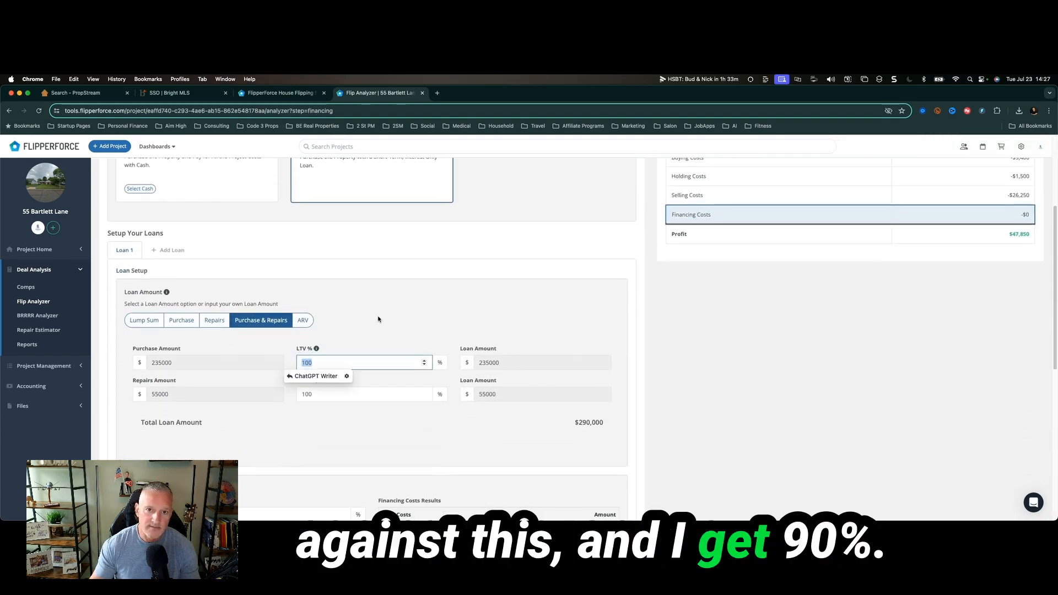
pyautogui.click(405, 314)
pyautogui.scroll(-3, 406, 311)
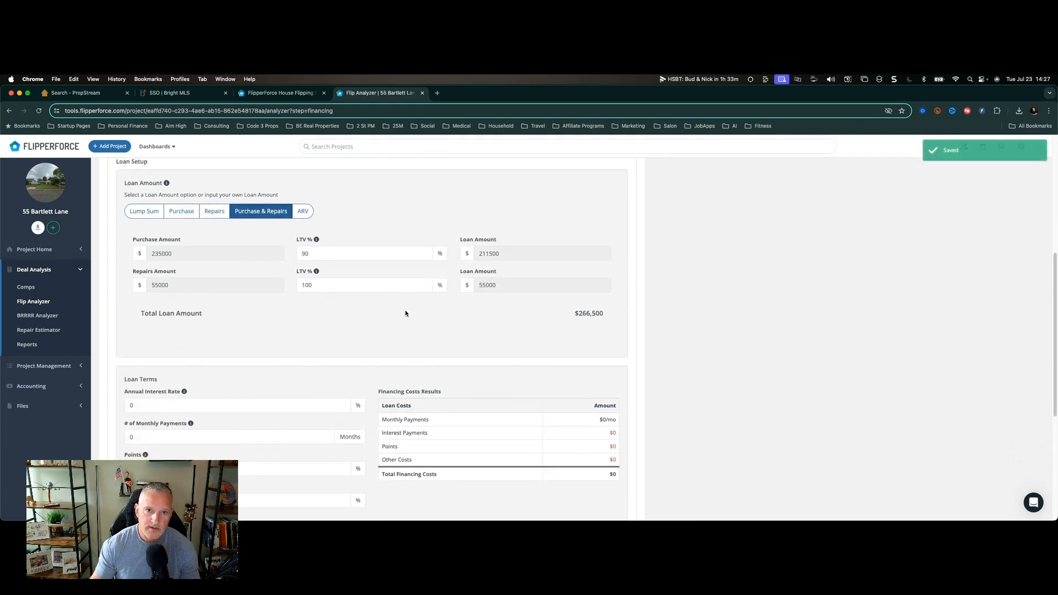
pyautogui.scroll(-3, 300, 295)
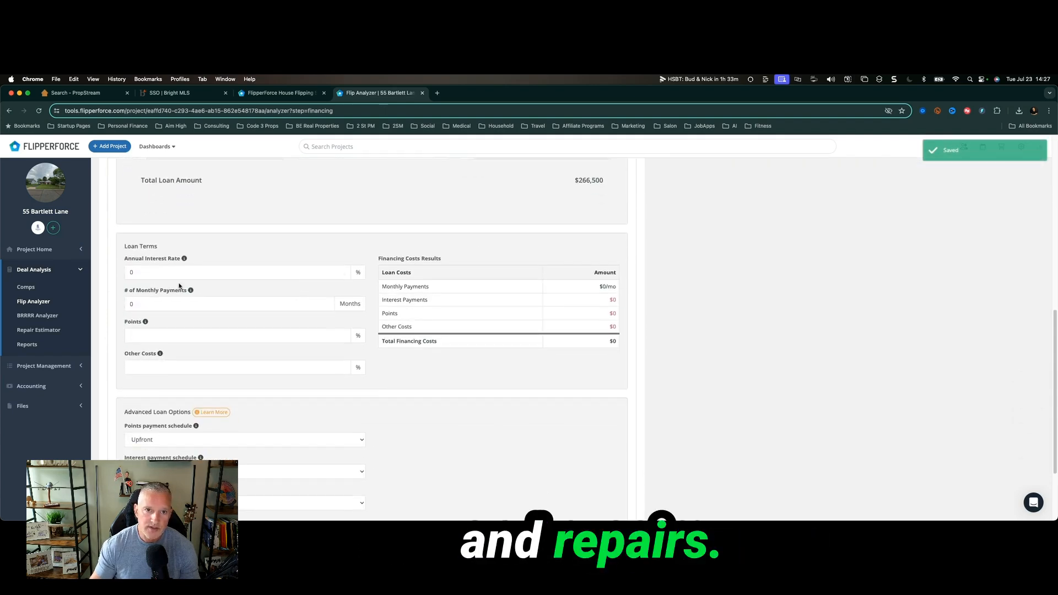
pyautogui.click(163, 271)
pyautogui.write('10')
pyautogui.click(163, 306)
pyautogui.write('5')
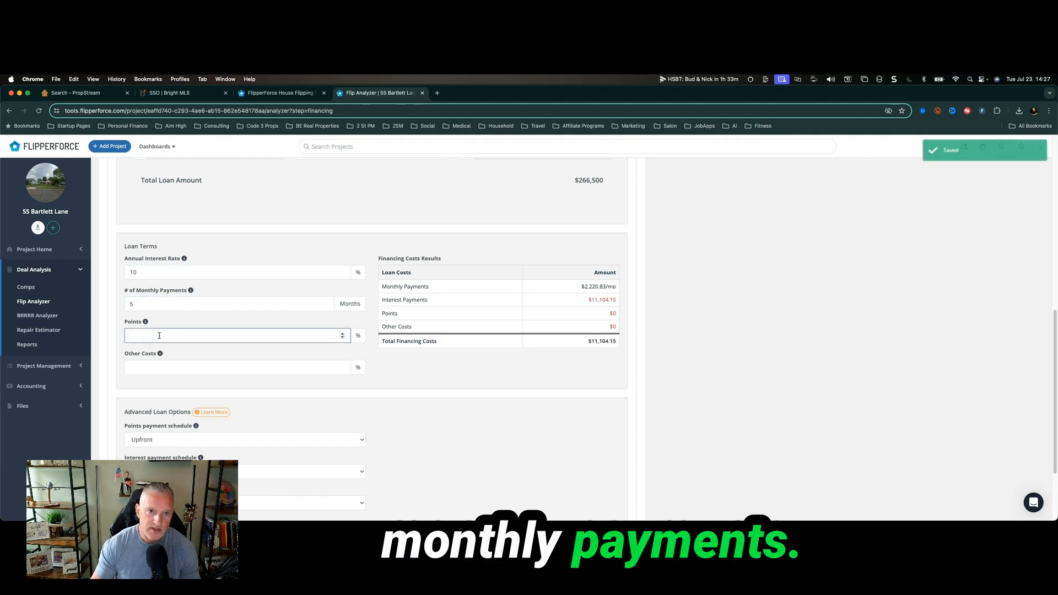
# Keep points paid upfront and have interest paid at the end of the loan.
pyautogui.scroll(-3, 202, 356)
pyautogui.click(199, 350)
pyautogui.click(199, 359)
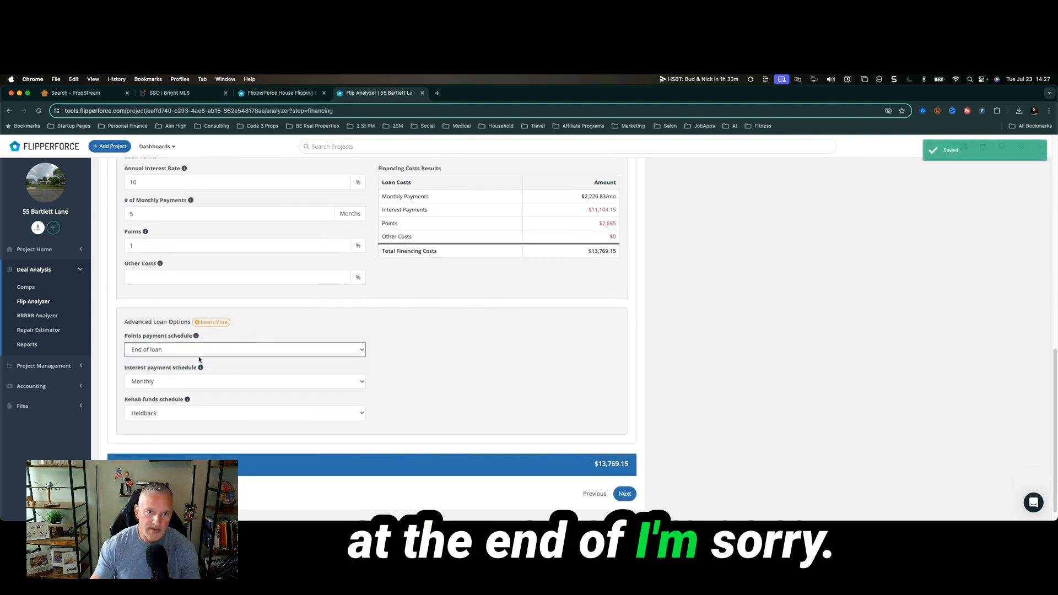
pyautogui.click(198, 350)
pyautogui.click(197, 339)
pyautogui.click(197, 380)
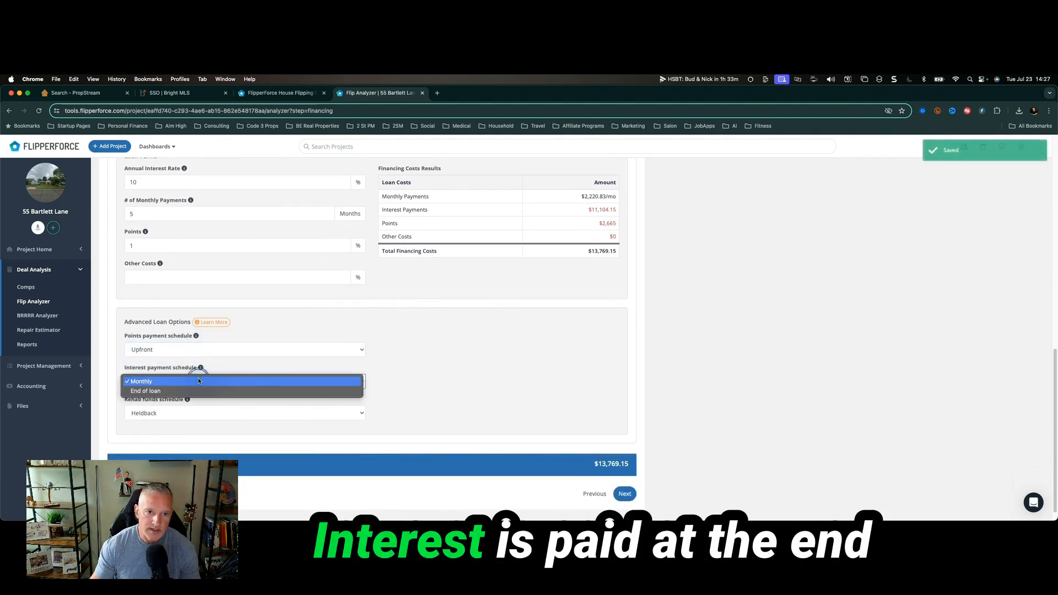
pyautogui.click(199, 391)
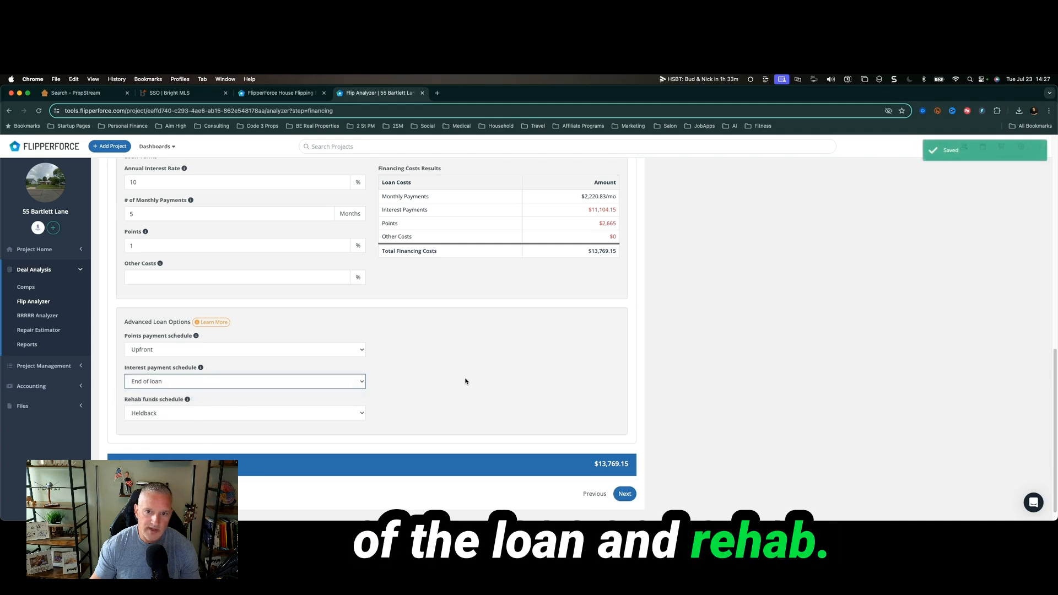
pyautogui.click(624, 494)
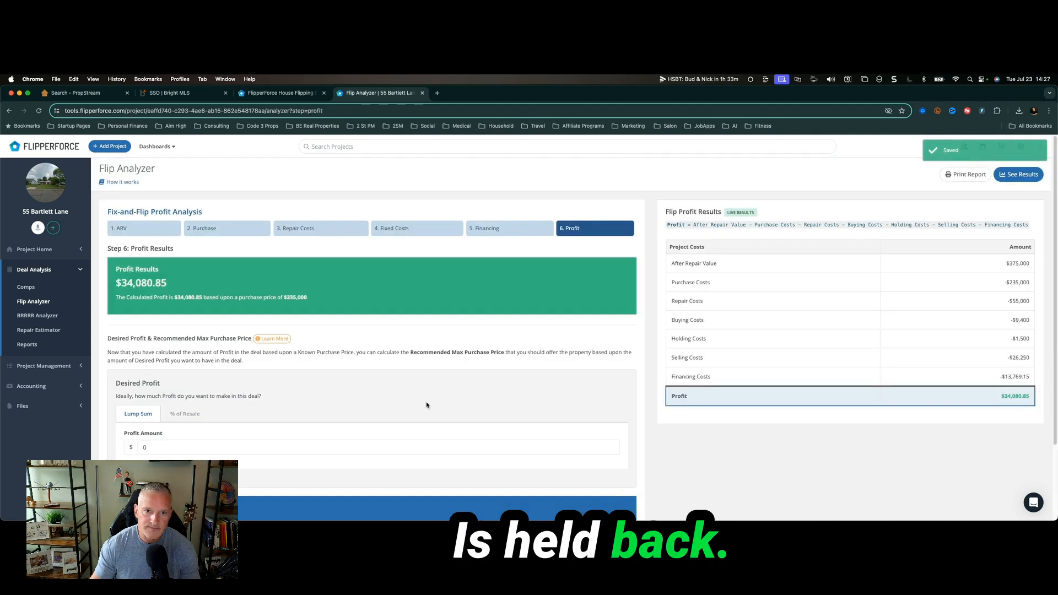
# Review the $34,080.85 profit and $269,080.85 recommended max purchase price, and finish the analysis.
pyautogui.scroll(-2, 425, 405)
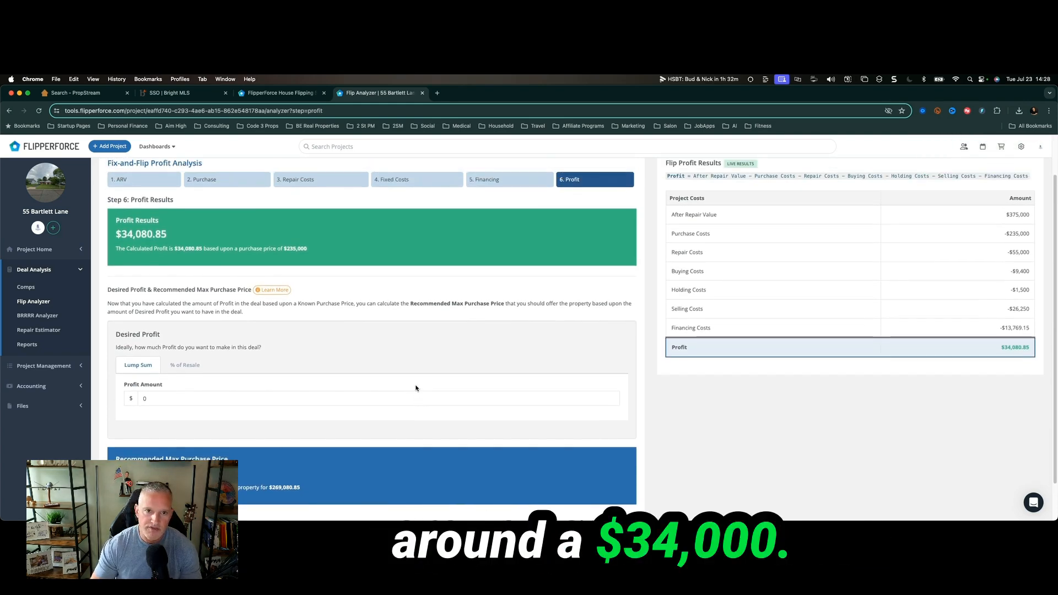
pyautogui.scroll(-2, 416, 388)
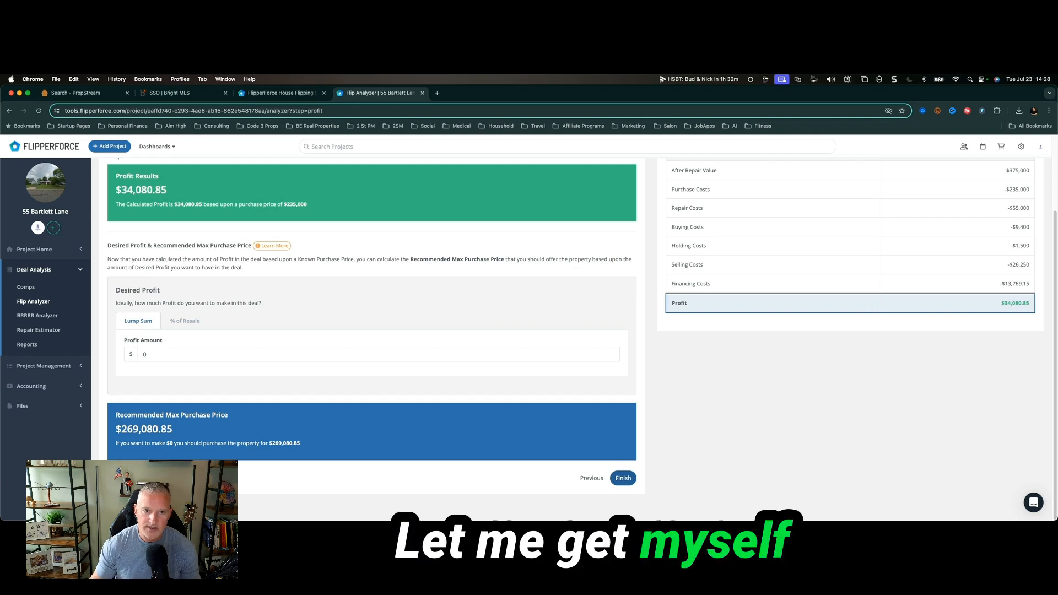
pyautogui.click(623, 477)
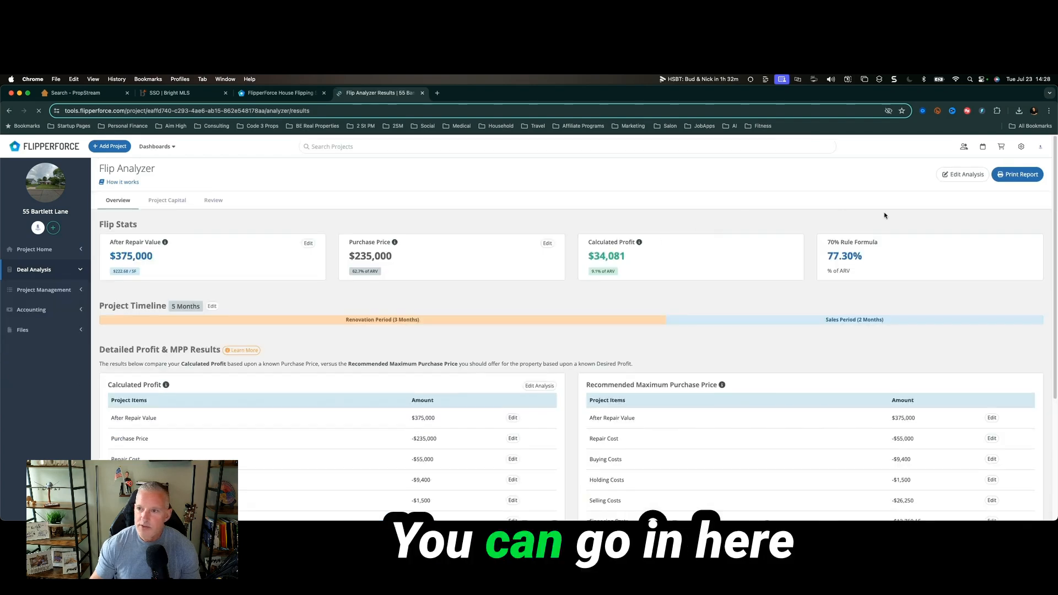
# Open the Flip Investment Packet and review its Financial Overview ($314,669 total costs, 91.95% COCR).
pyautogui.scroll(-5, 743, 296)
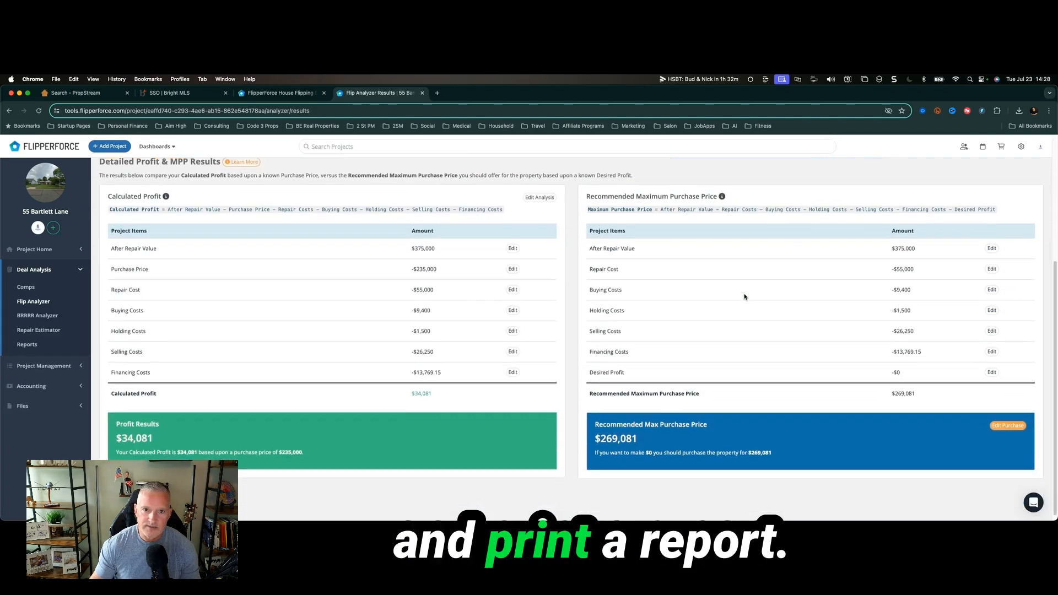
pyautogui.scroll(5, 744, 296)
pyautogui.click(1011, 175)
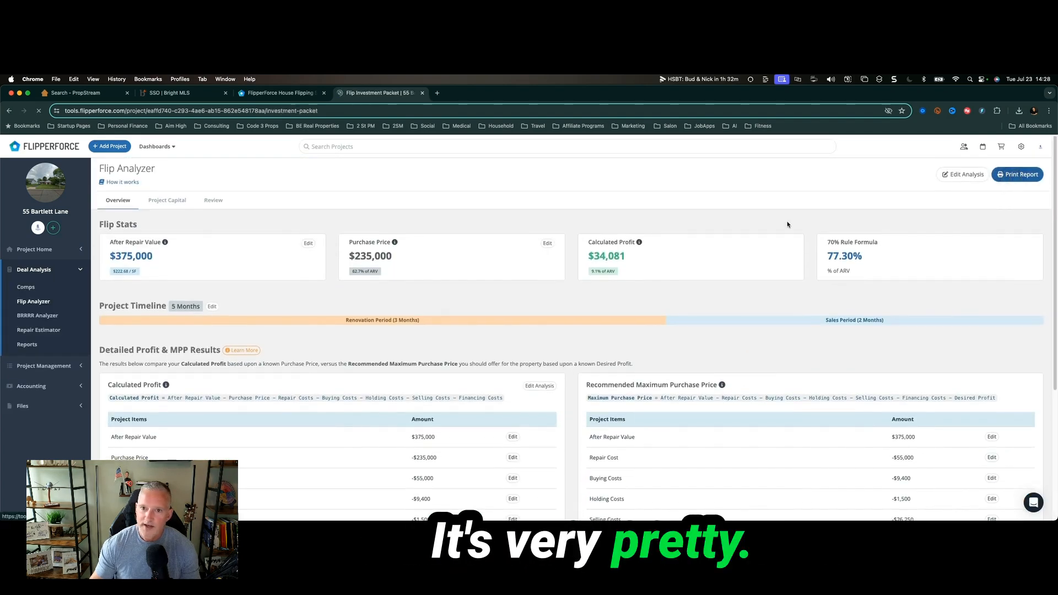
pyautogui.scroll(-1, 721, 335)
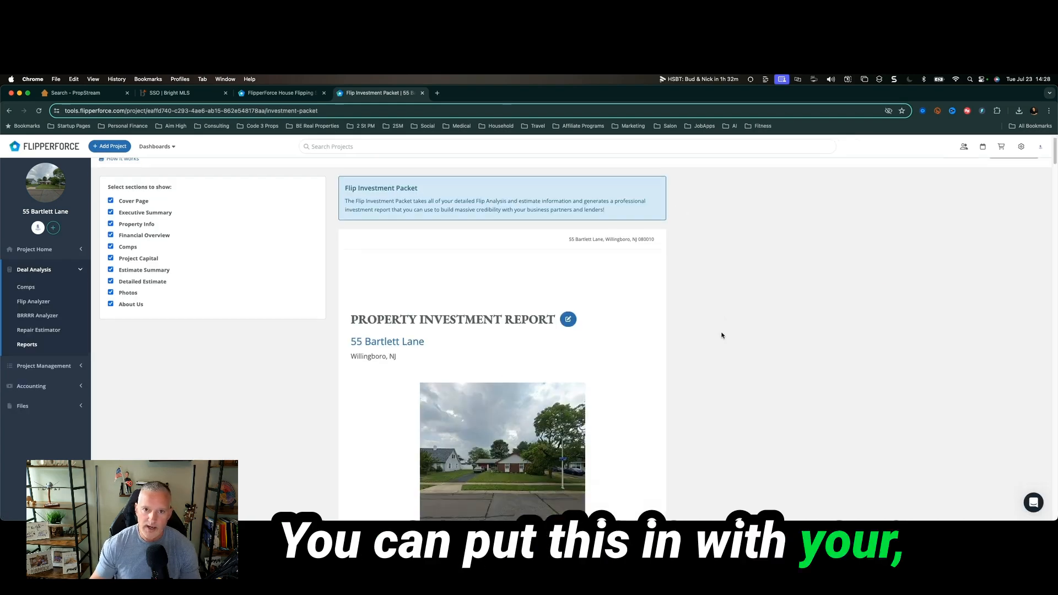
pyautogui.scroll(-10, 721, 335)
pyautogui.scroll(2, 722, 334)
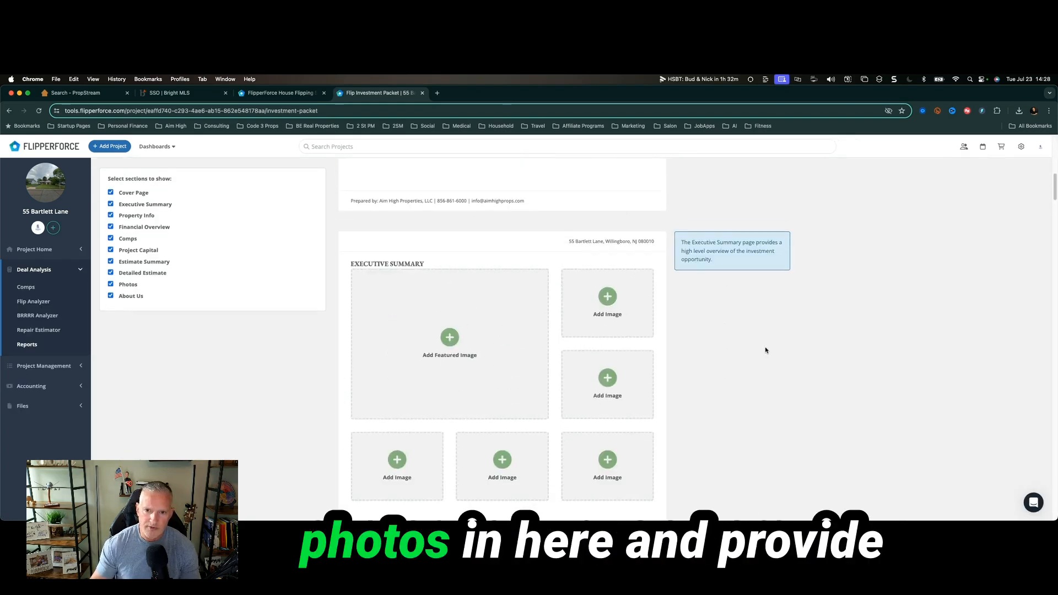
pyautogui.scroll(-15, 765, 350)
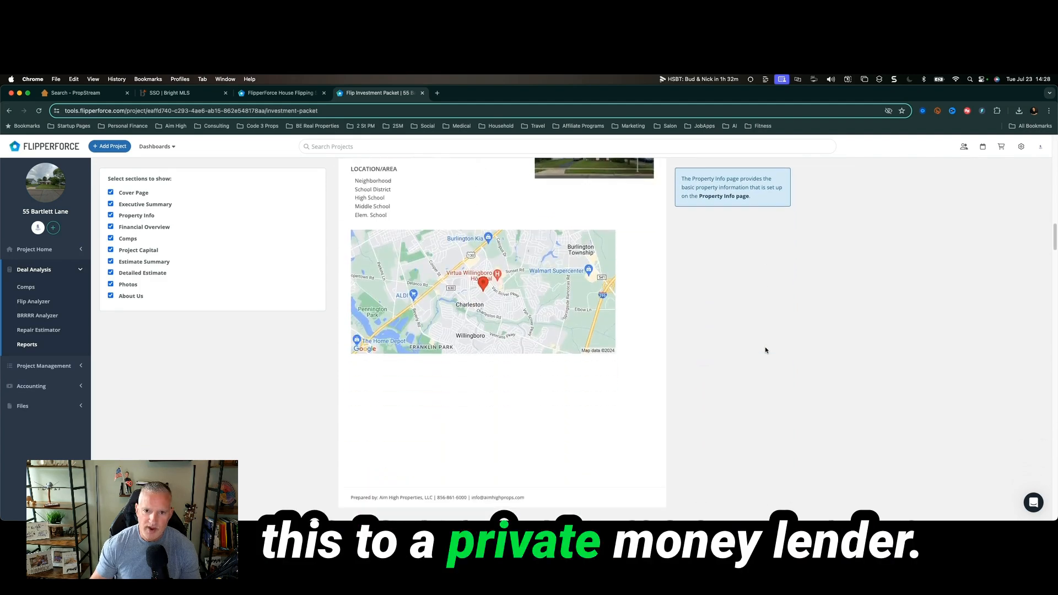
pyautogui.scroll(-18, 764, 350)
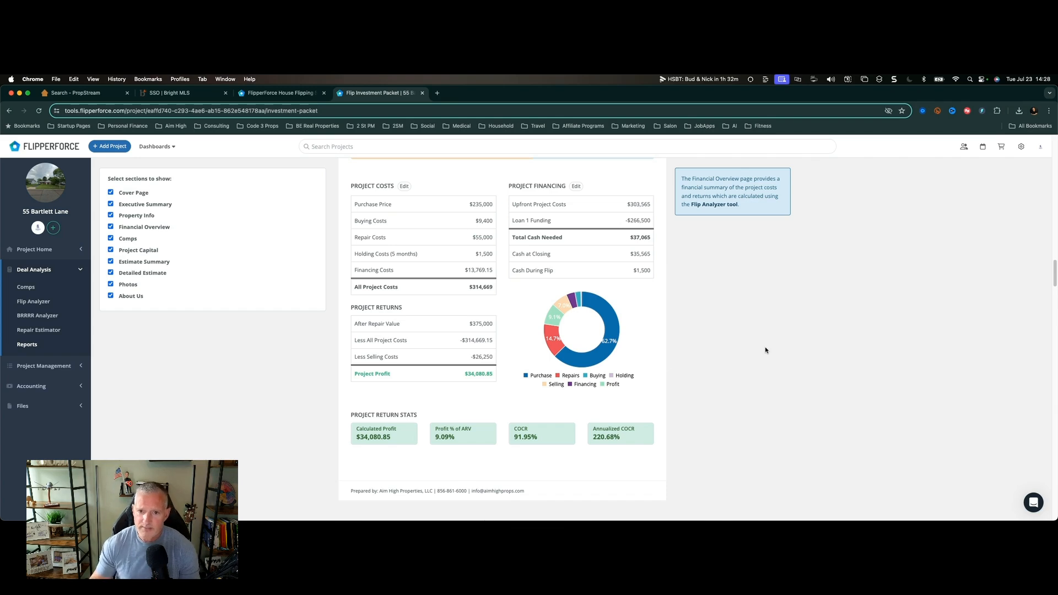
pyautogui.click(50, 318)
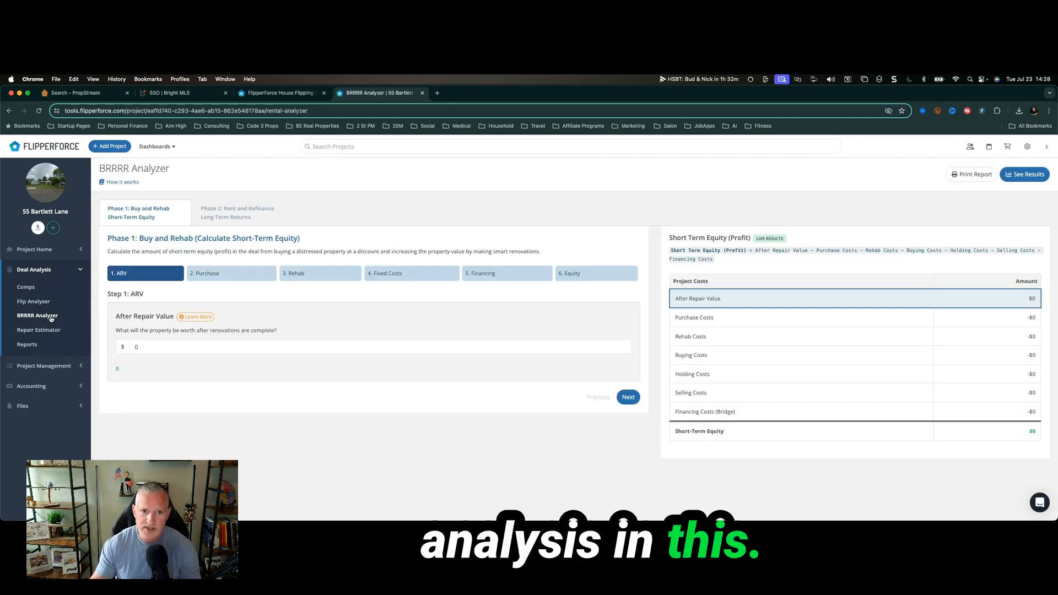
# Enter the BRRRR after-repair value, purchase price and rehab cost figures.
pyautogui.click(152, 346)
pyautogui.write('377000')
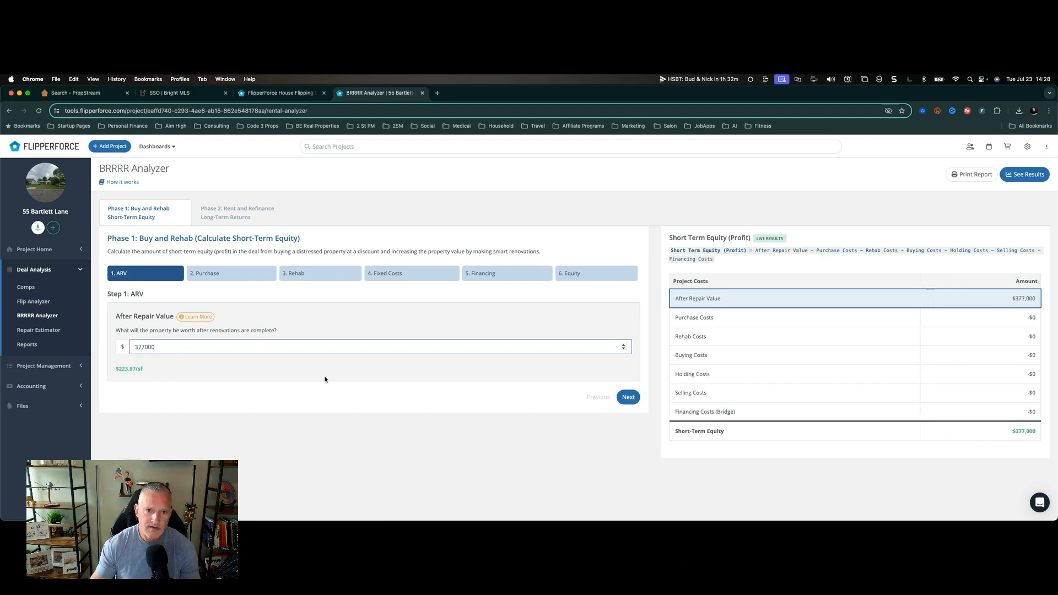
pyautogui.press('Return')
pyautogui.write('215000')
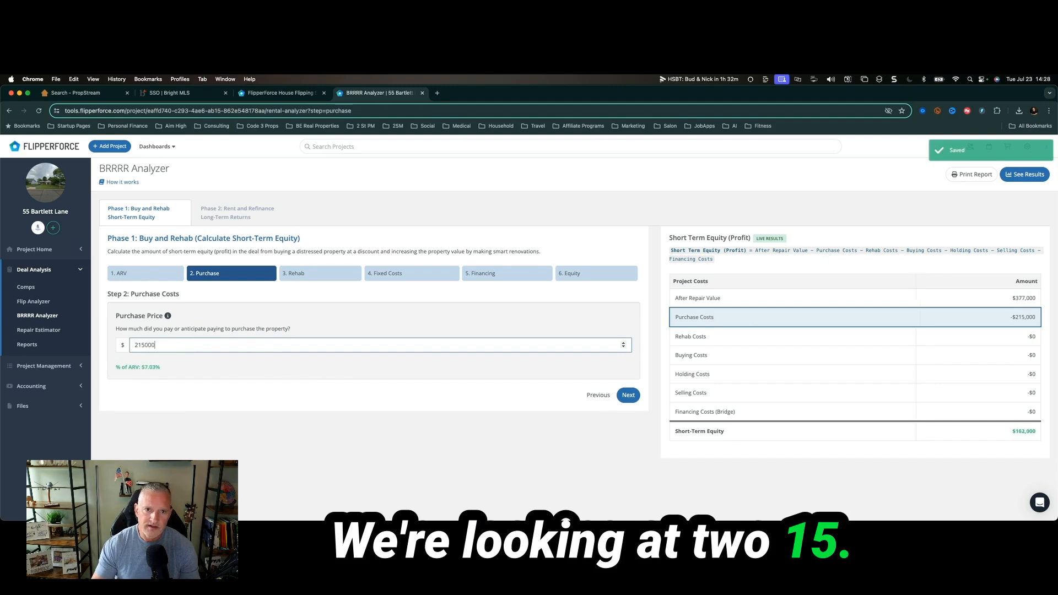
pyautogui.press('Return')
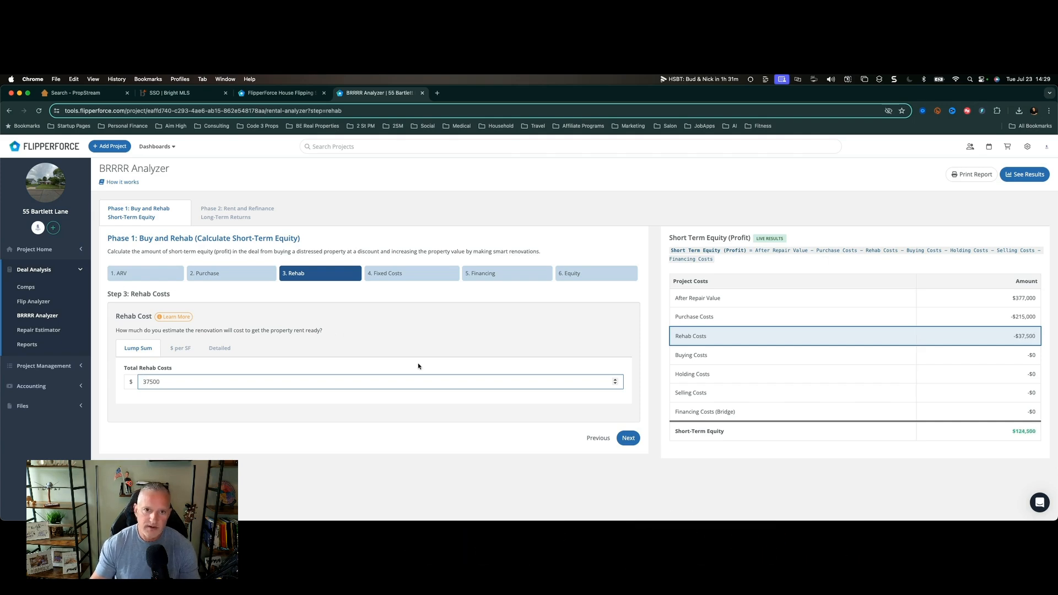
pyautogui.press('Return')
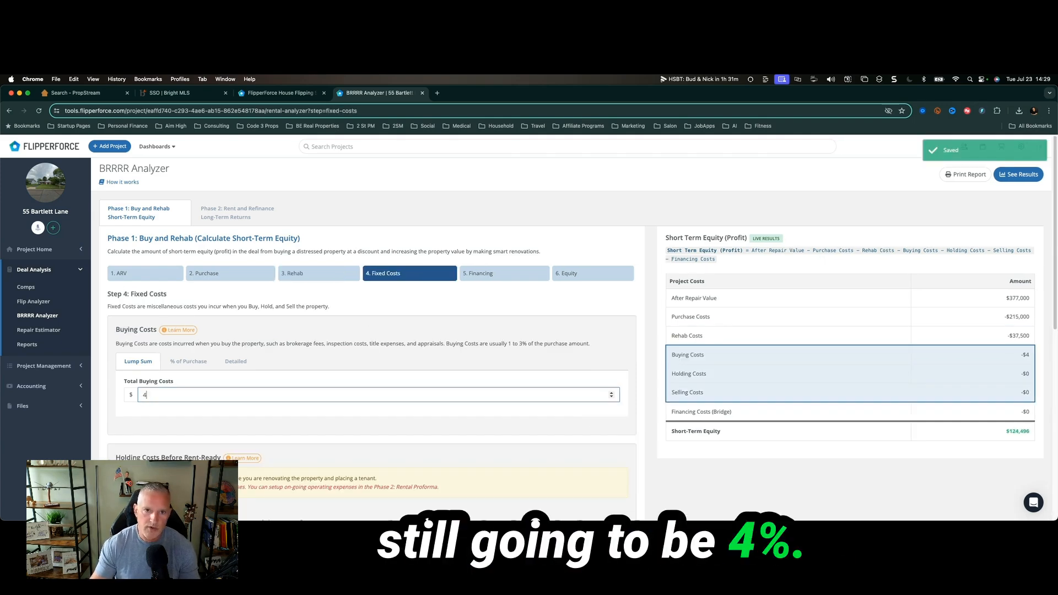
# Set a 3-month renovation, 1-month tenant screening period and $1,500 holding costs.
pyautogui.scroll(-3, 331, 330)
pyautogui.click(182, 367)
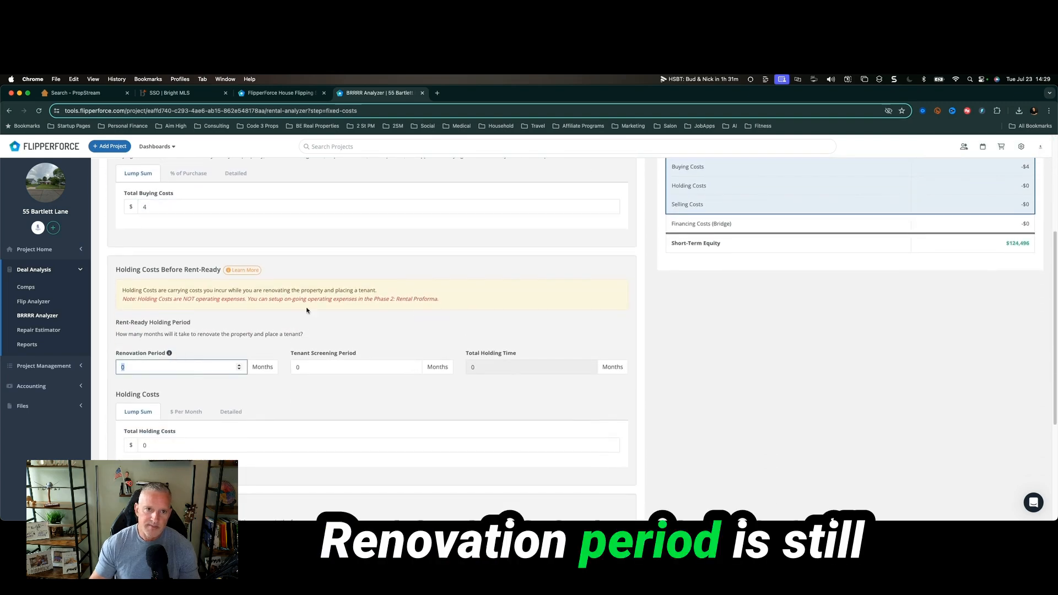
pyautogui.write('3')
pyautogui.click(317, 366)
pyautogui.write('1')
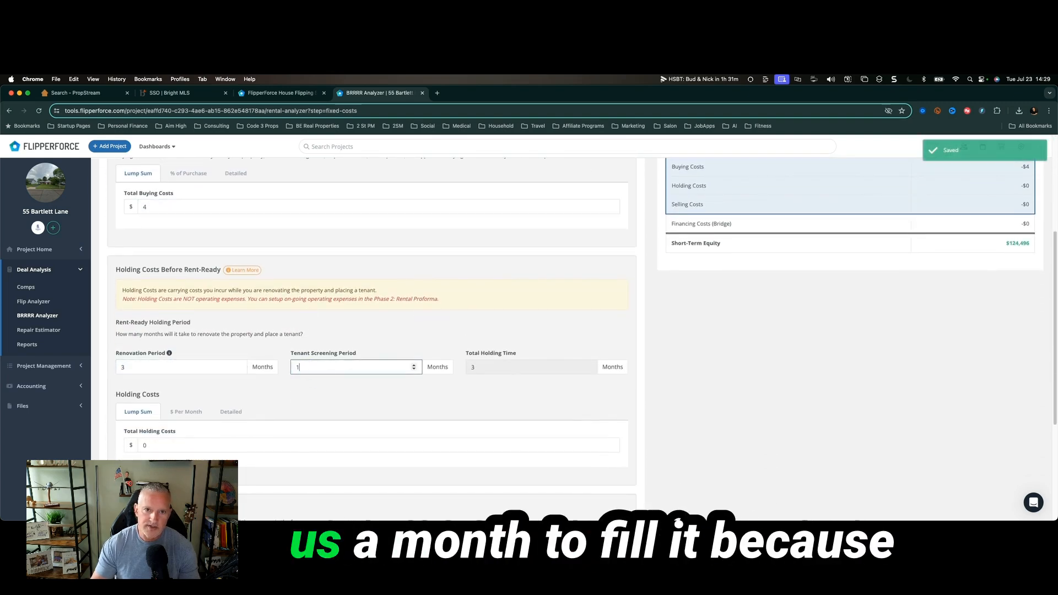
pyautogui.scroll(-2, 405, 394)
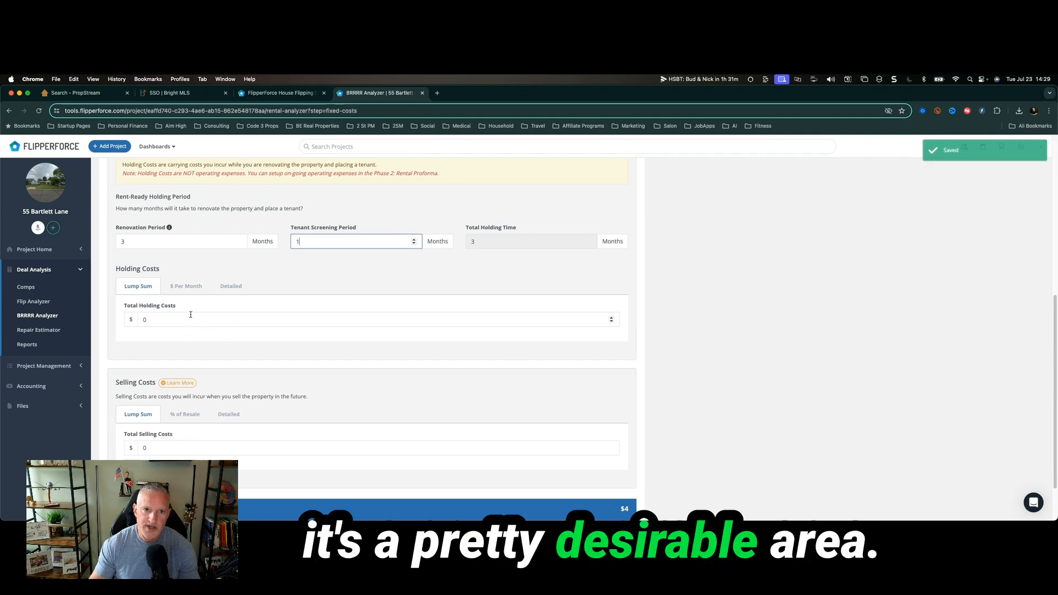
pyautogui.write('1500')
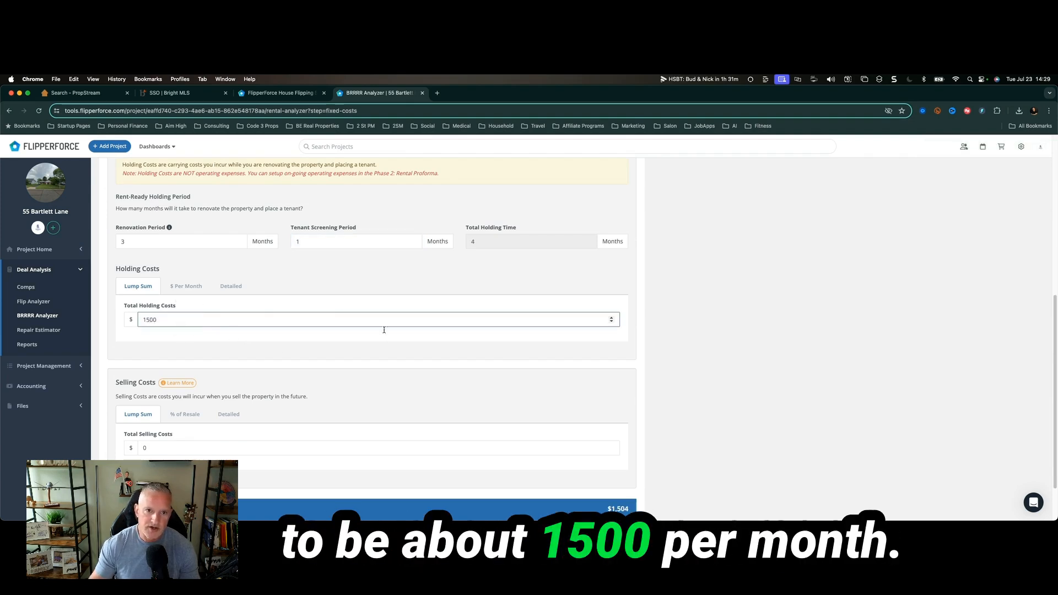
pyautogui.scroll(-1, 386, 336)
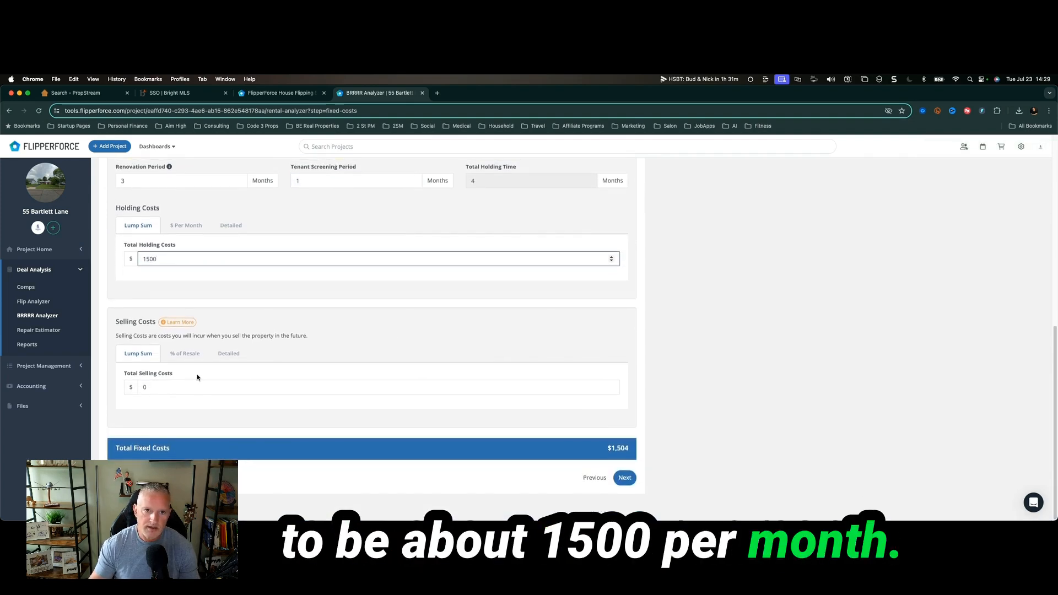
pyautogui.click(625, 478)
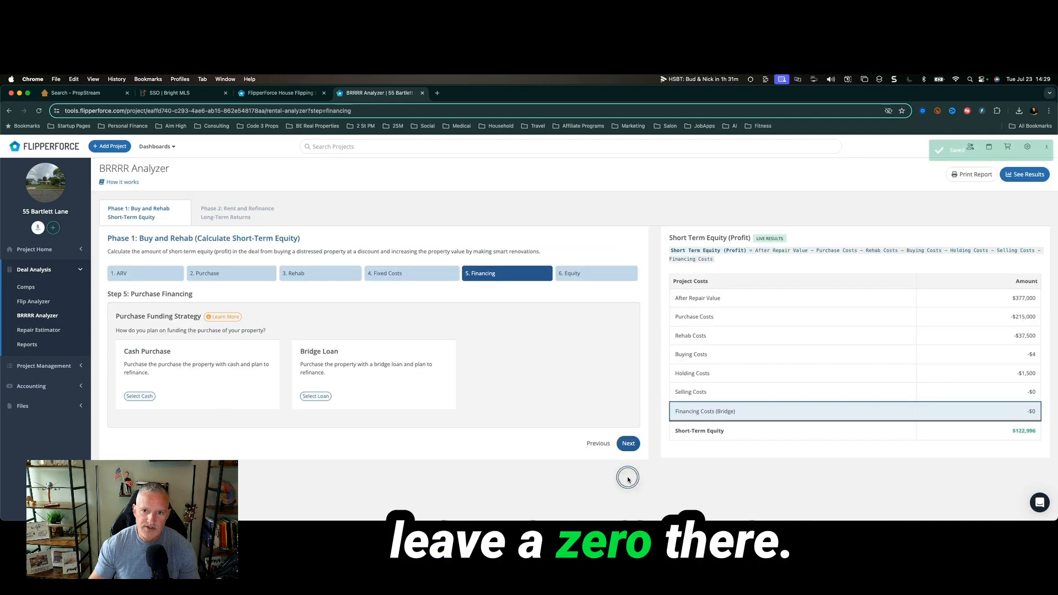
# Choose the Bridge Loan and set 90% purchase LTV, 10% interest and 1 point.
pyautogui.click(308, 396)
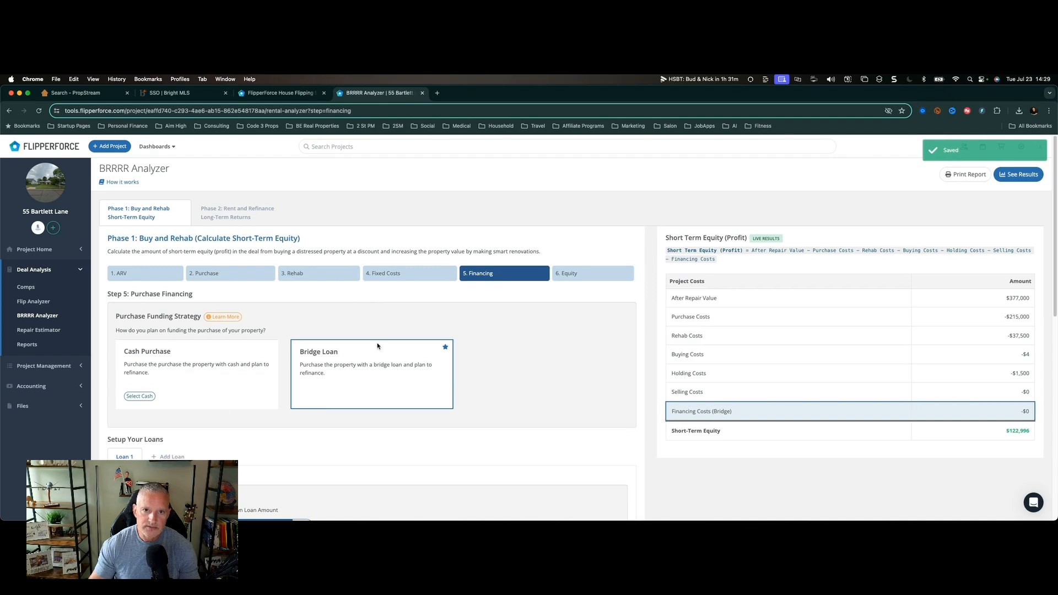
pyautogui.scroll(-5, 378, 347)
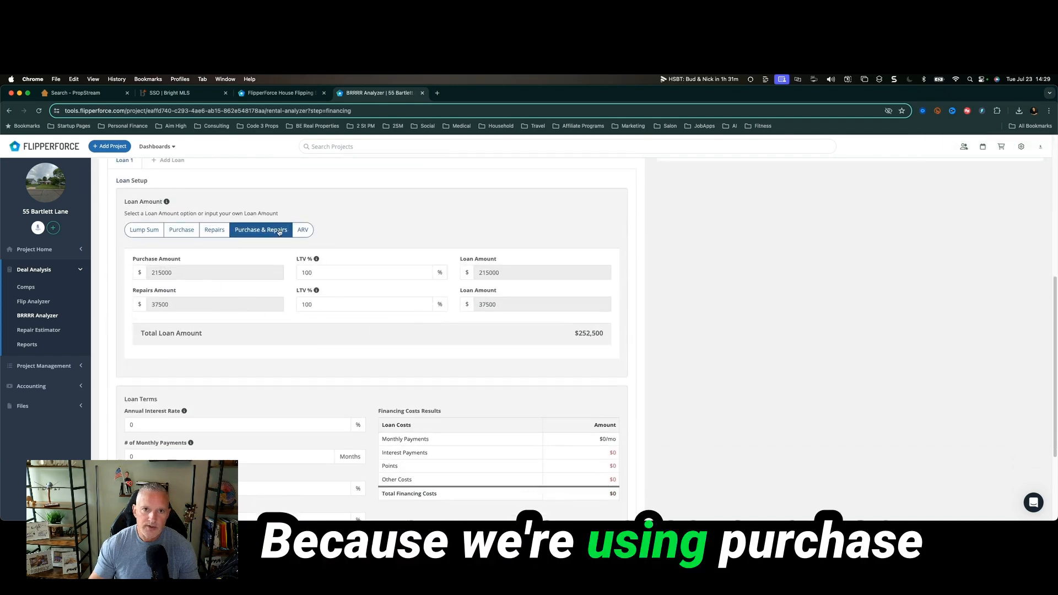
pyautogui.write('90')
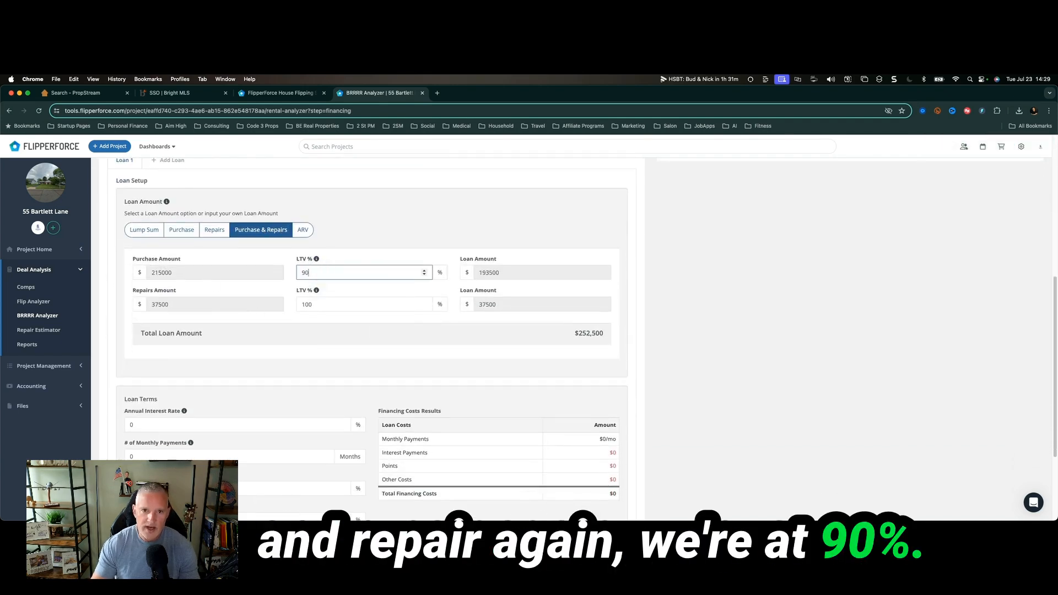
pyautogui.scroll(-3, 317, 272)
pyautogui.click(189, 292)
pyautogui.write('10')
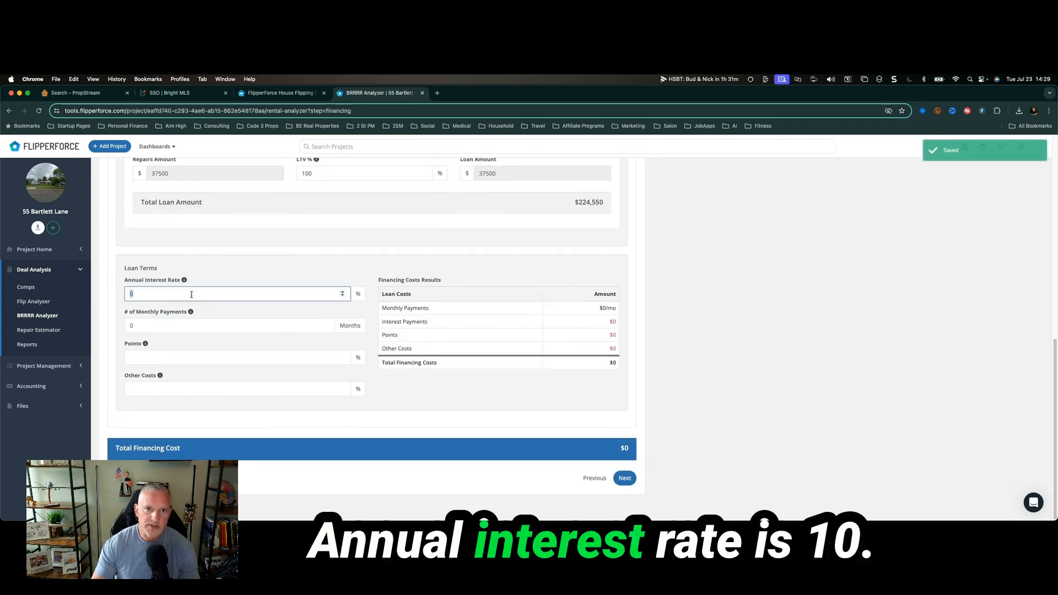
pyautogui.click(163, 355)
pyautogui.write('1')
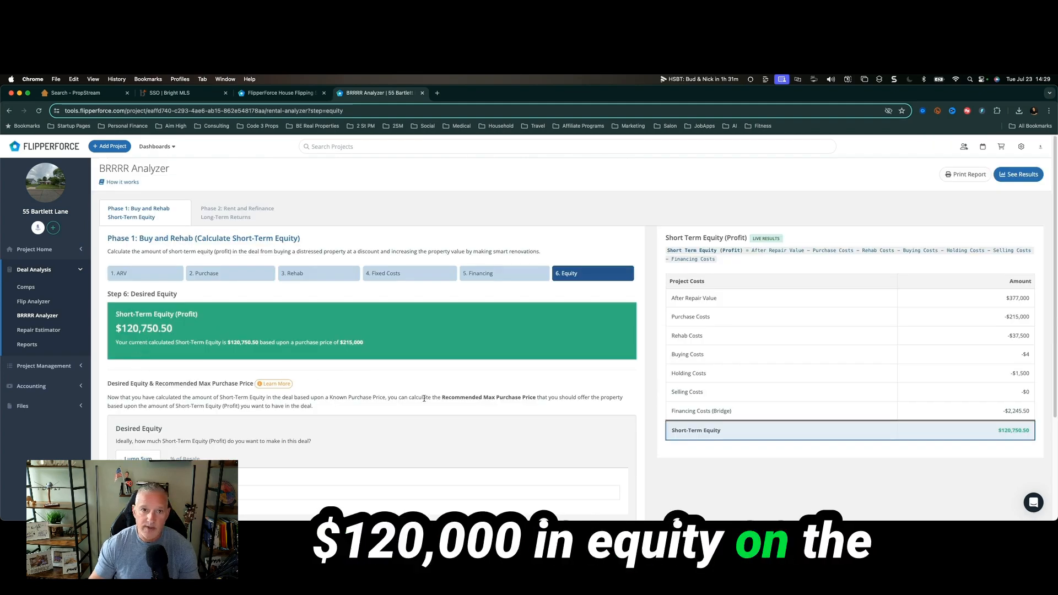
# In the rent and refinance phase, add unit 1 at $2,400 monthly rent.
pyautogui.click(247, 215)
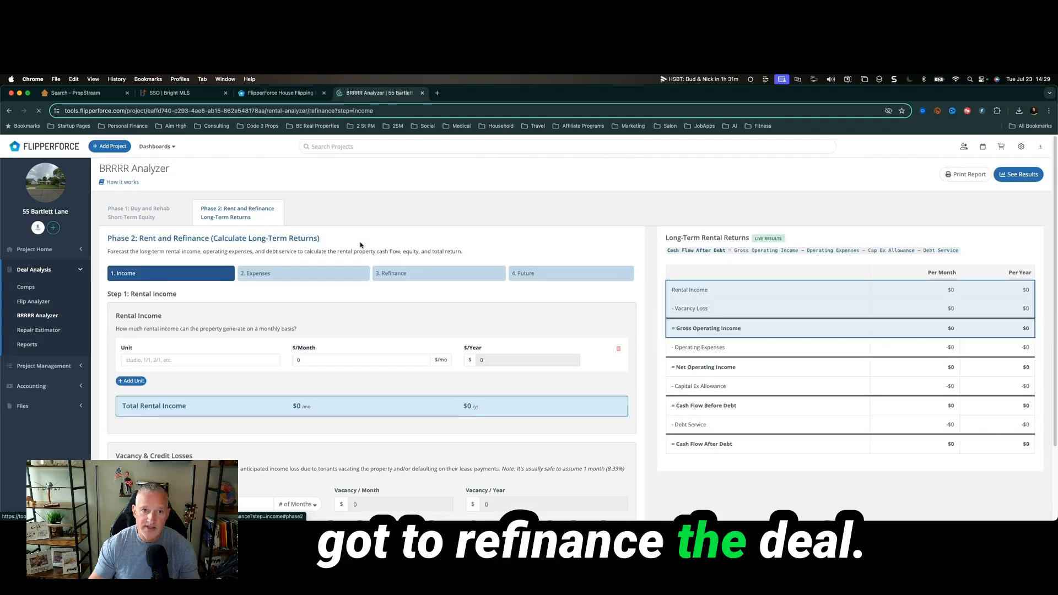
pyautogui.click(240, 361)
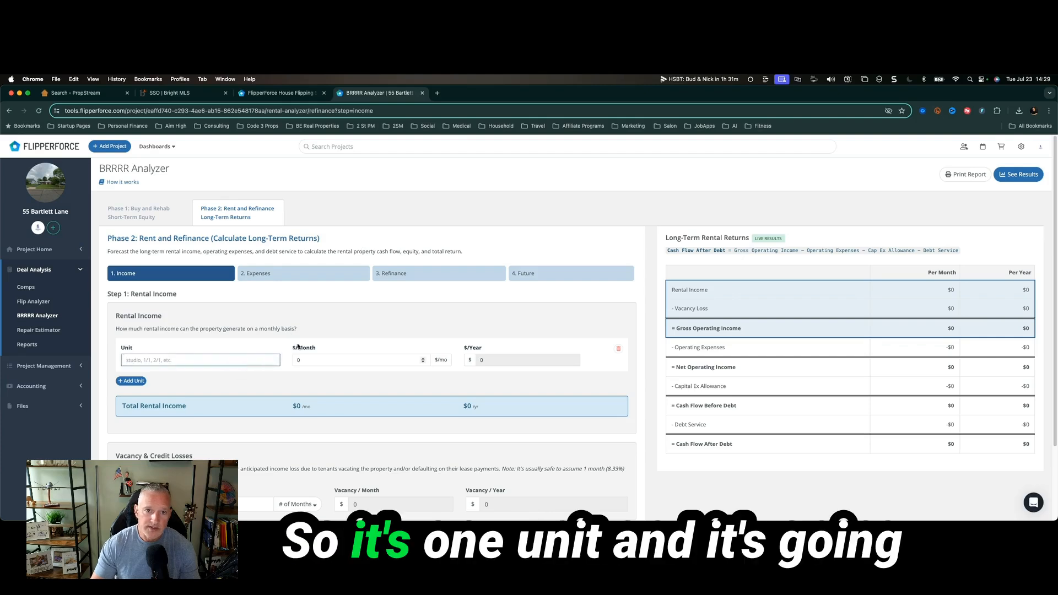
pyautogui.write('1')
pyautogui.press('Tab')
pyautogui.write('2')
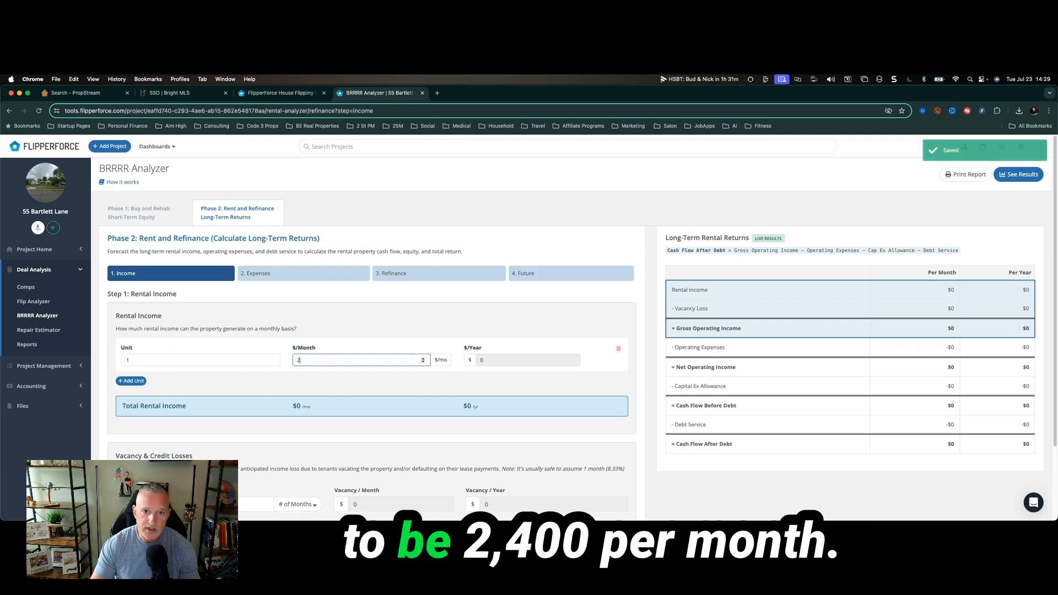
pyautogui.write('400')
pyautogui.press('Tab')
# Set vacancy loss to 10% of the year and cap ex to 10% of rent.
pyautogui.scroll(-2, 217, 415)
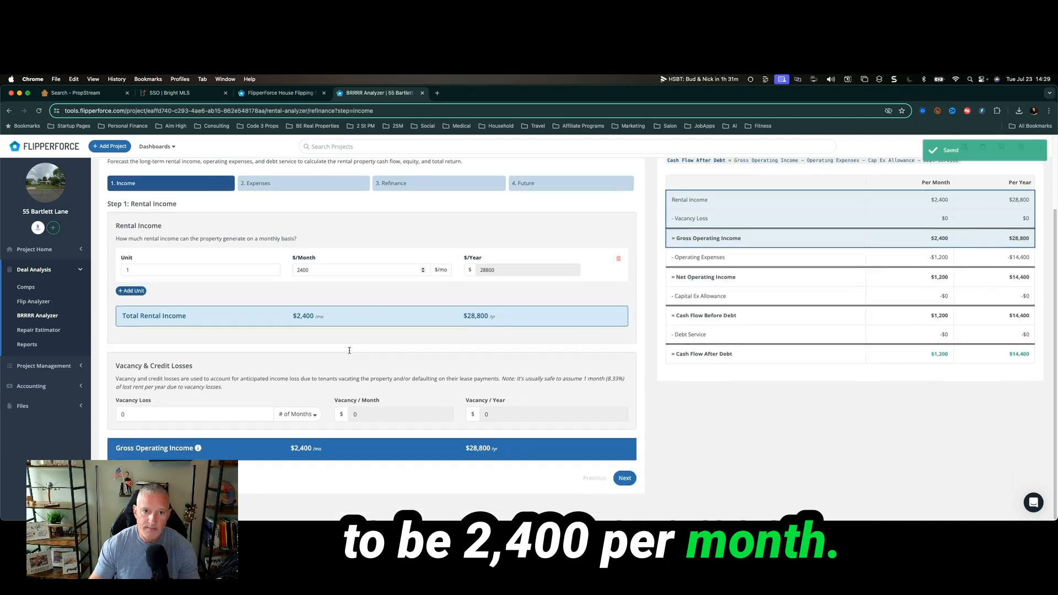
pyautogui.click(217, 415)
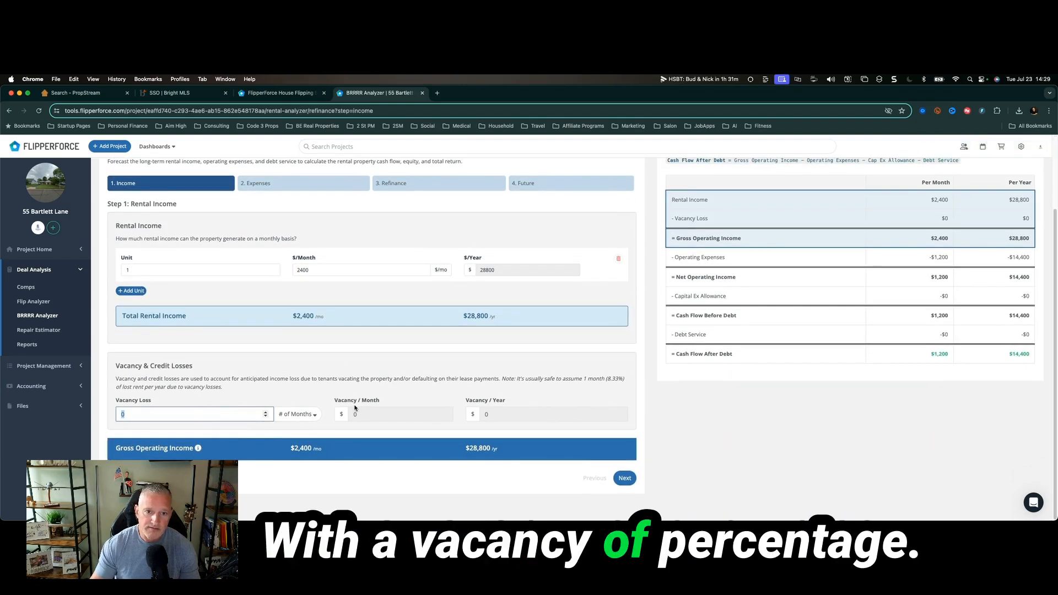
pyautogui.click(318, 421)
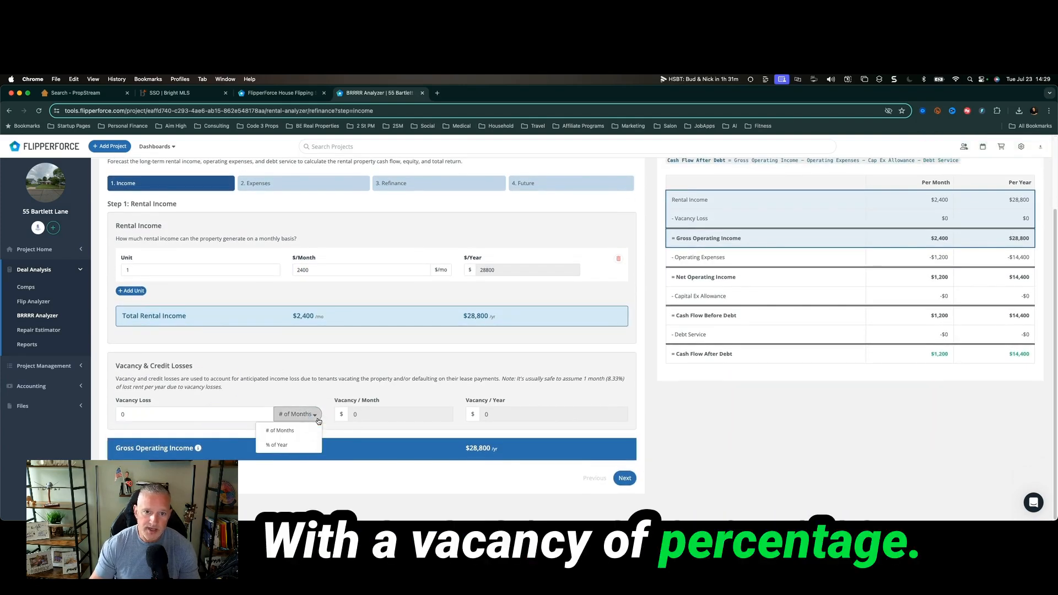
pyautogui.click(257, 414)
pyautogui.click(368, 384)
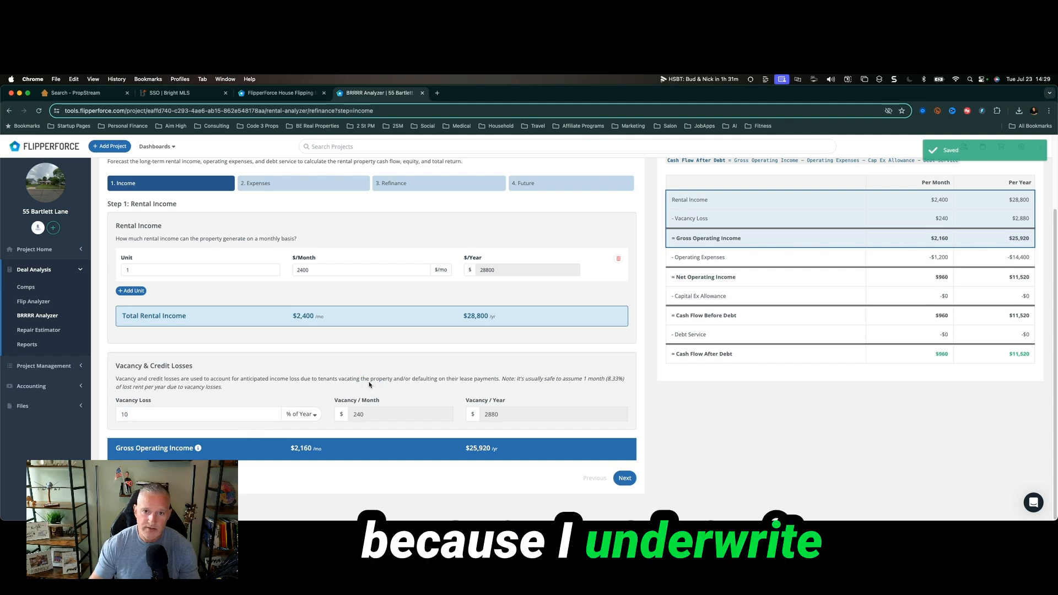
pyautogui.click(623, 478)
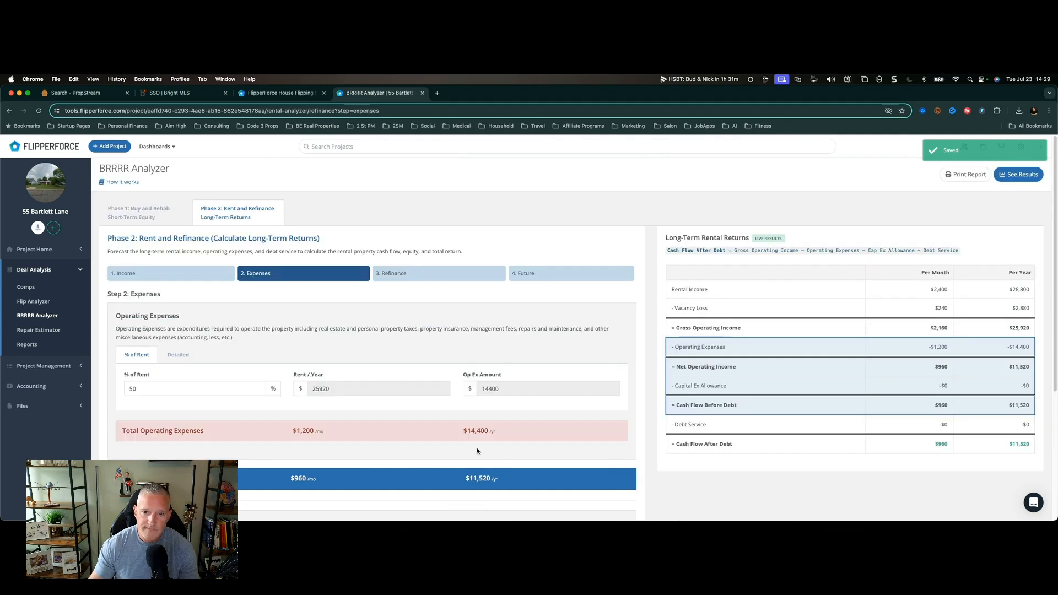
pyautogui.scroll(-5, 527, 433)
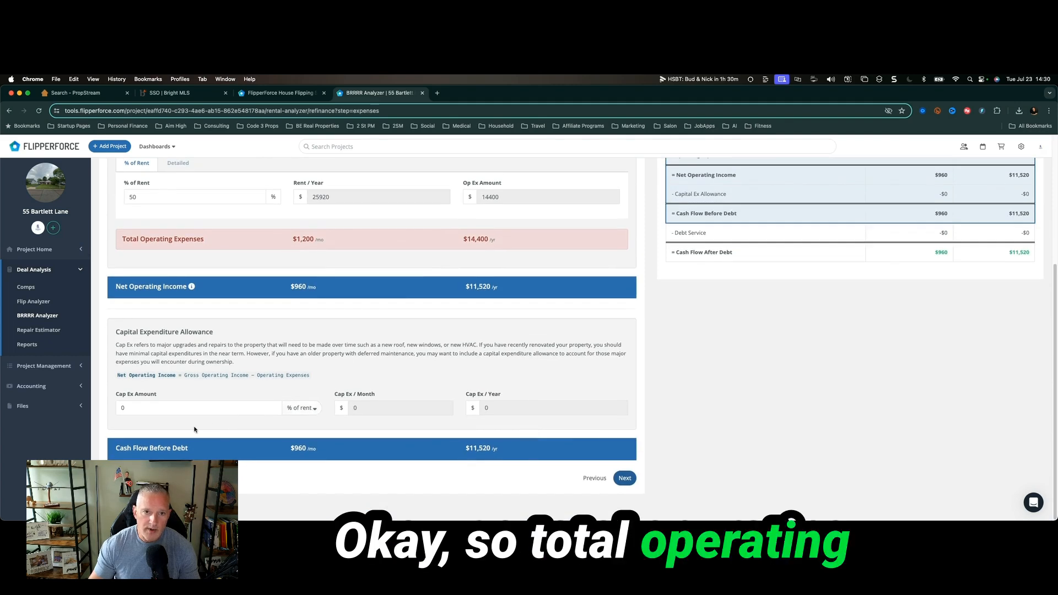
pyautogui.click(206, 406)
pyautogui.write('10')
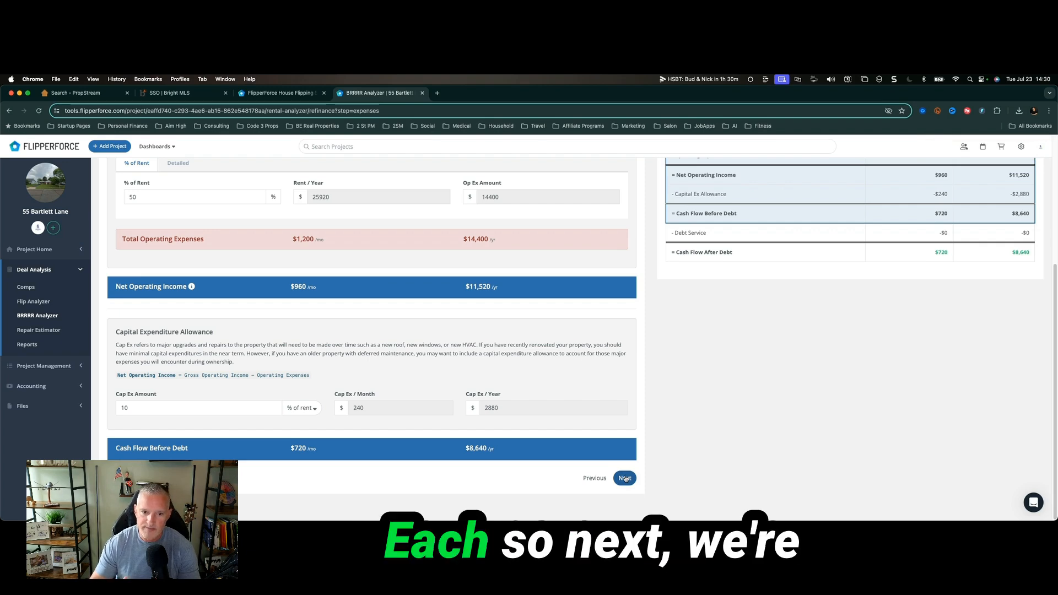
pyautogui.click(625, 478)
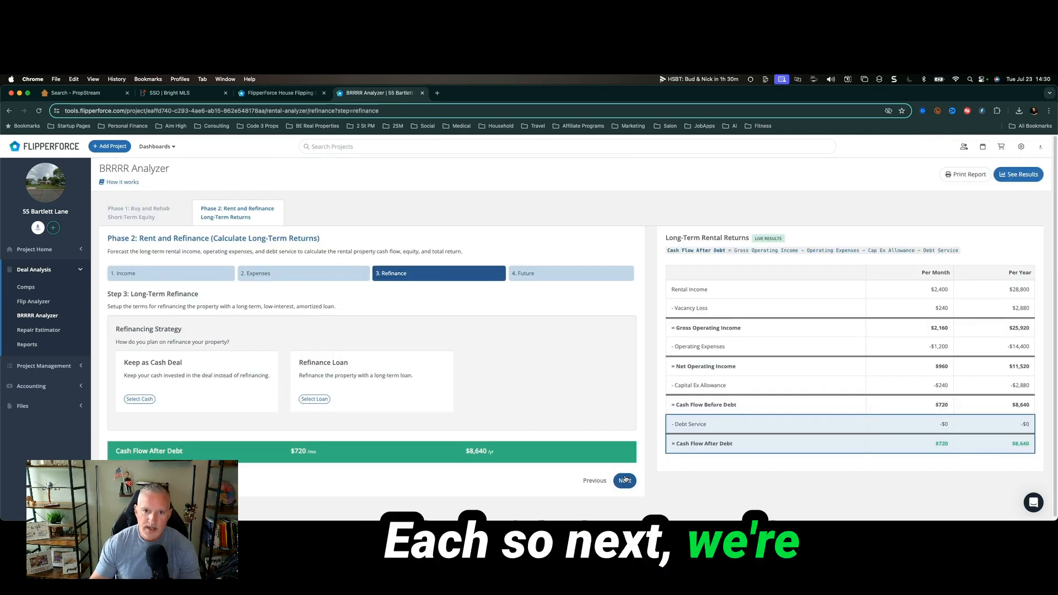
pyautogui.scroll(-1, 625, 479)
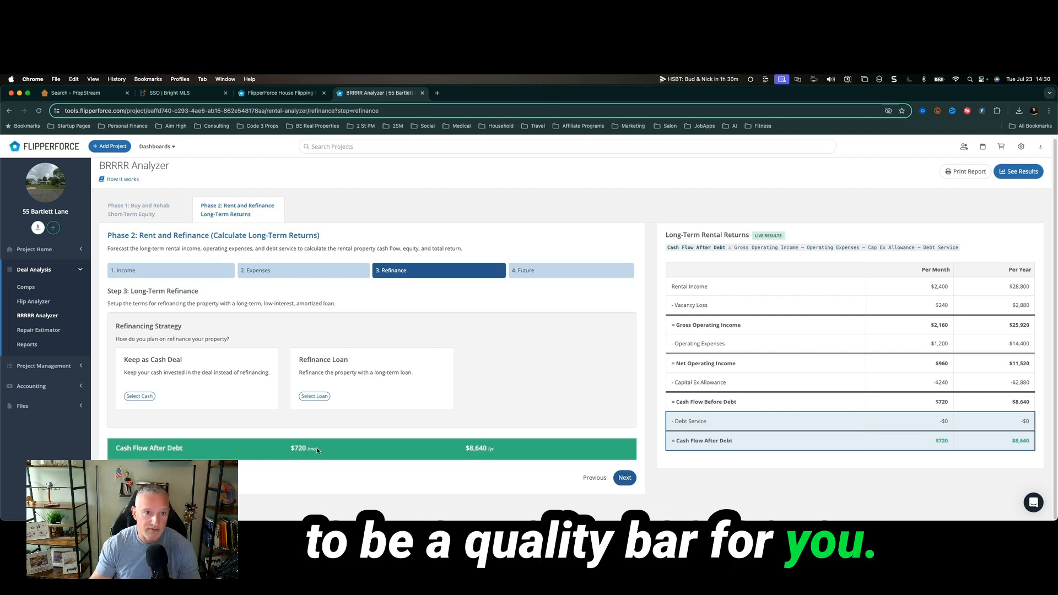
pyautogui.click(57, 330)
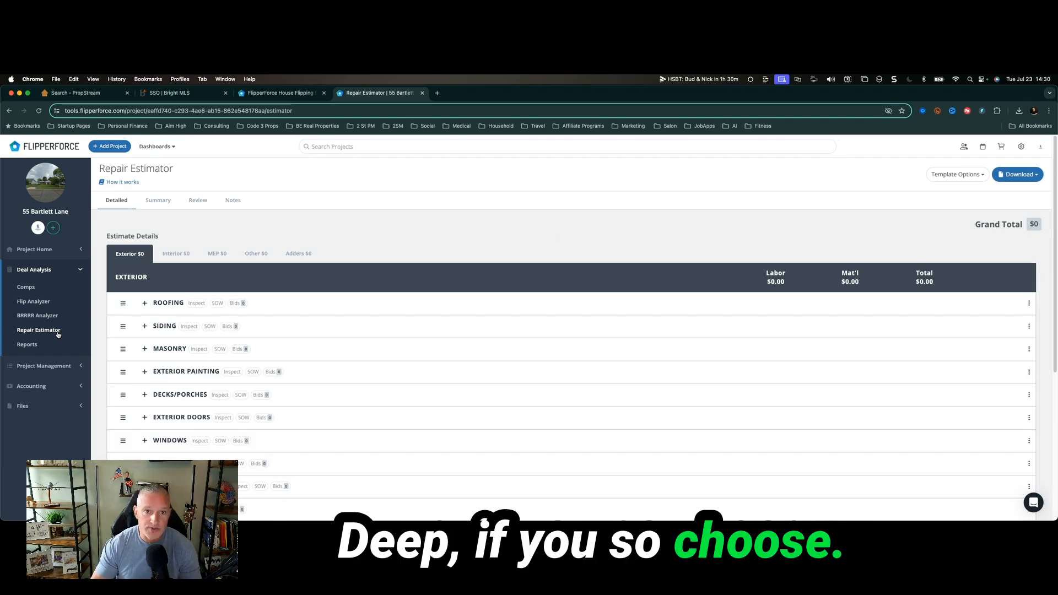
# Expand the Roofing line items and view the Interior, MEP and Other repair categories.
pyautogui.click(167, 302)
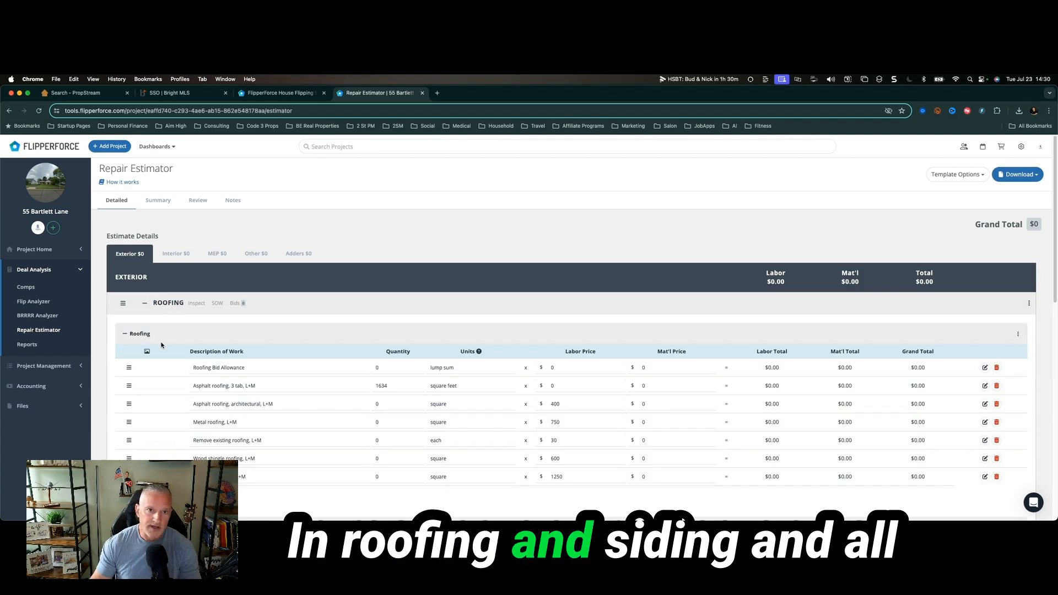
pyautogui.scroll(-5, 166, 308)
pyautogui.scroll(15, 166, 313)
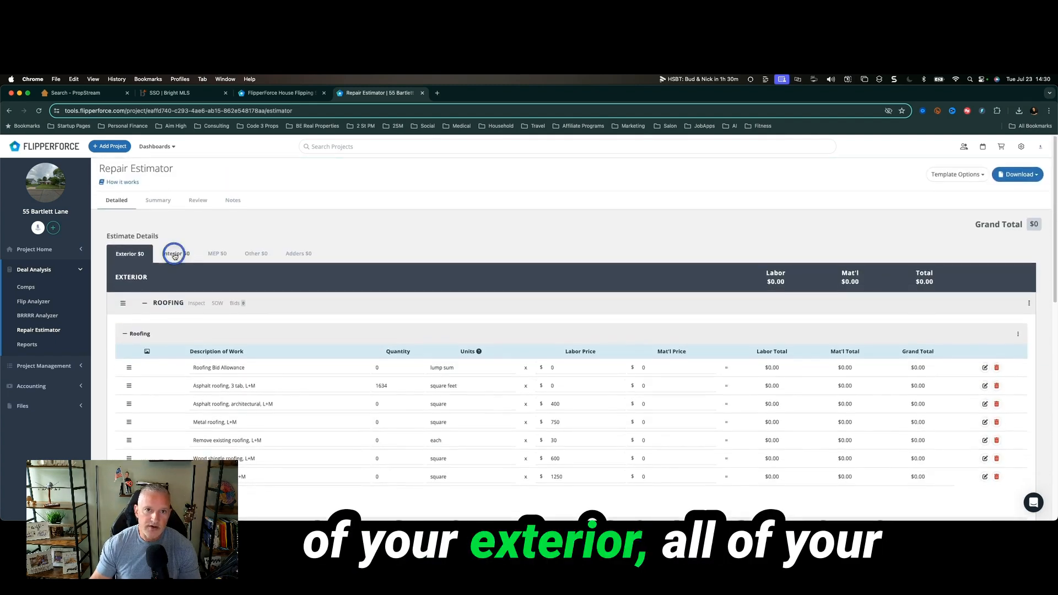
pyautogui.click(174, 254)
pyautogui.click(213, 255)
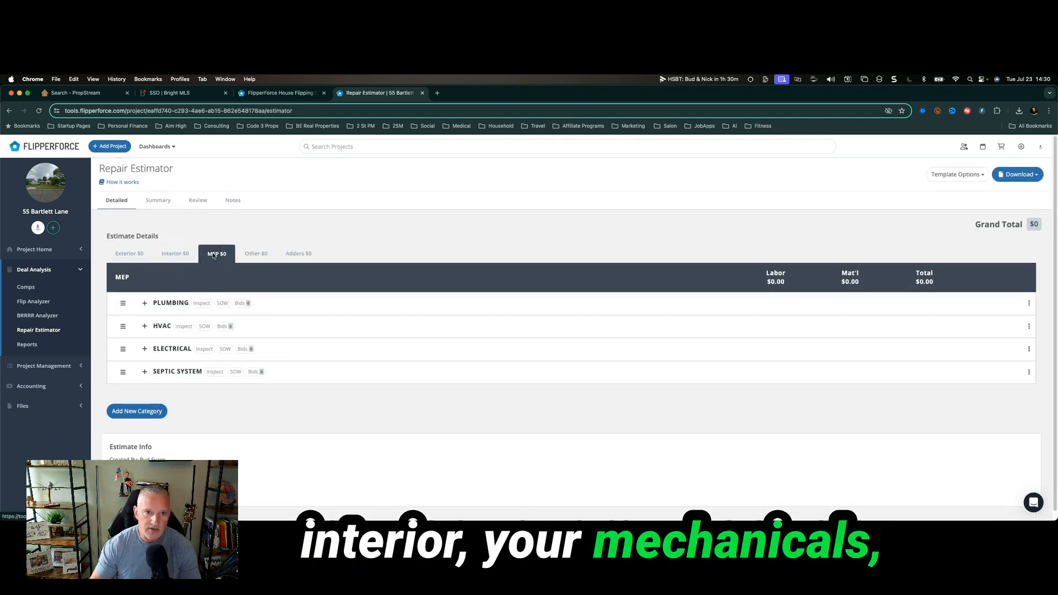
pyautogui.click(253, 252)
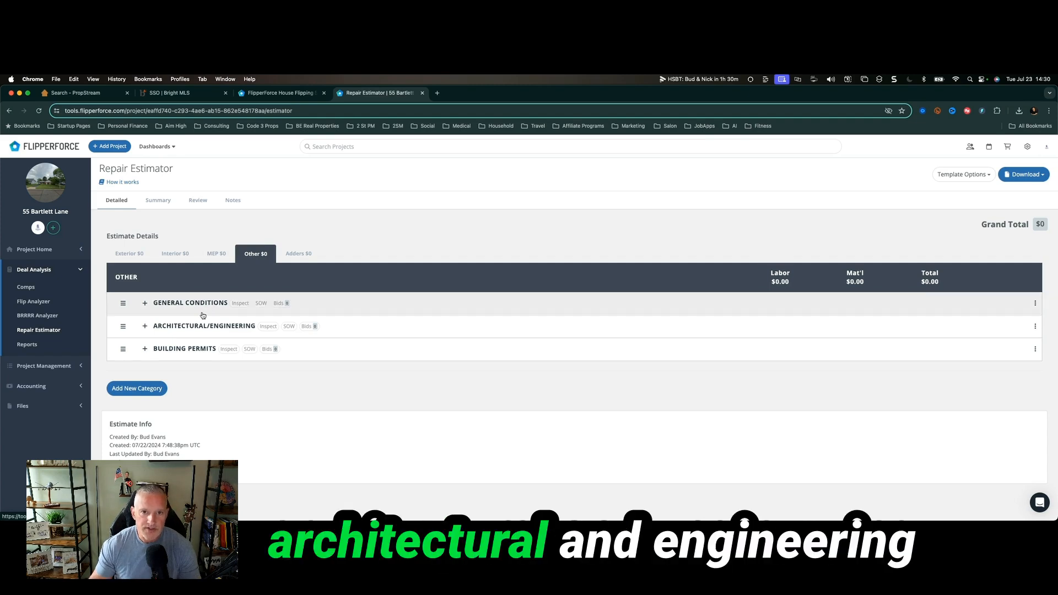
# Review the Adders percentages without changes, then bring up the Deal Analysis Reports.
pyautogui.click(299, 255)
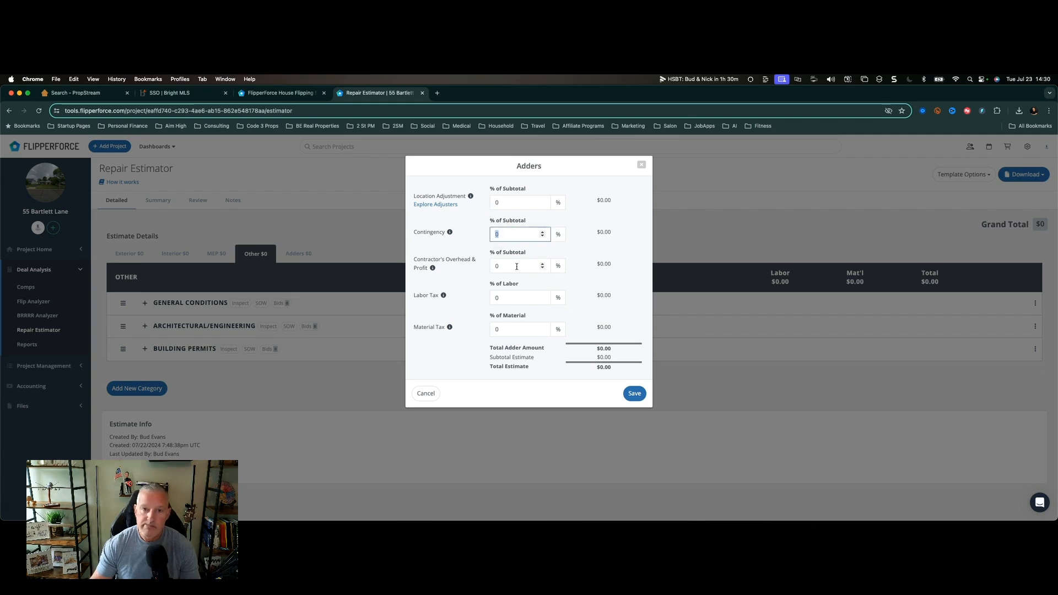
pyautogui.click(641, 165)
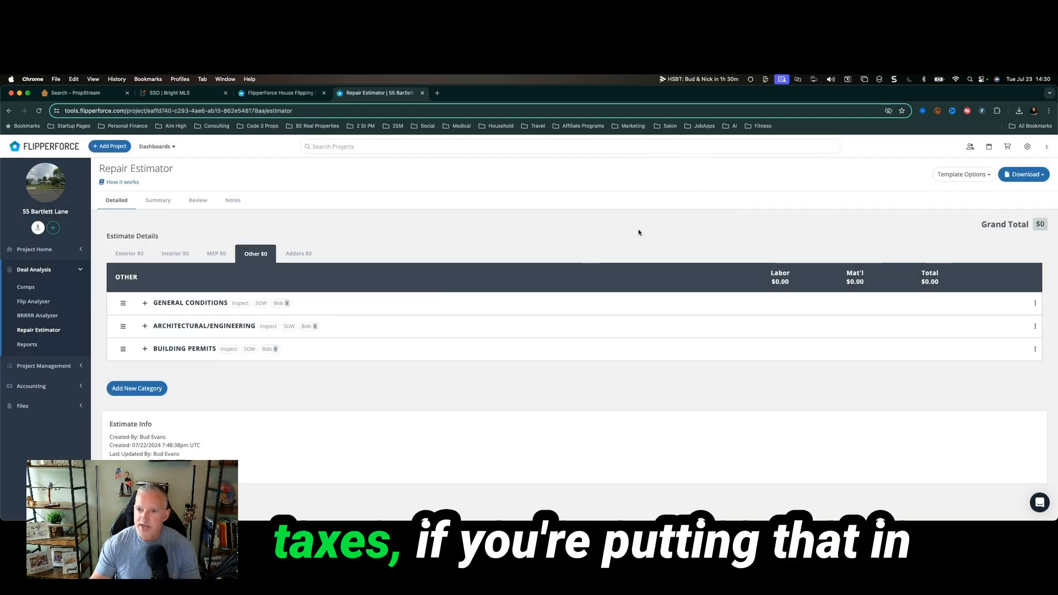
pyautogui.click(32, 345)
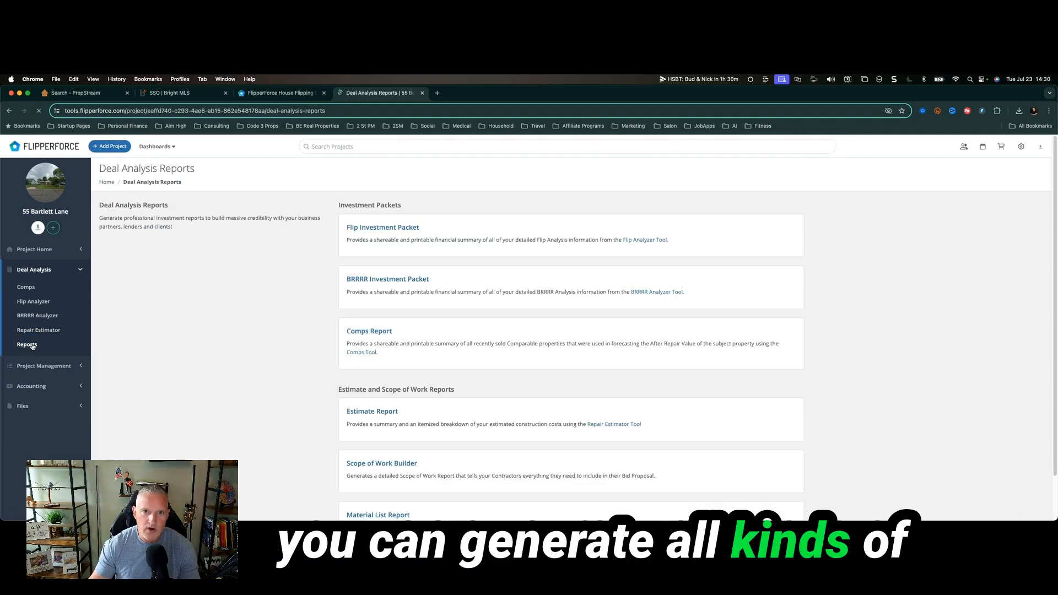
# Scroll through the Deal Analysis Reports list and open the Scope of Work Builder.
pyautogui.scroll(-2, 259, 311)
pyautogui.scroll(2, 259, 312)
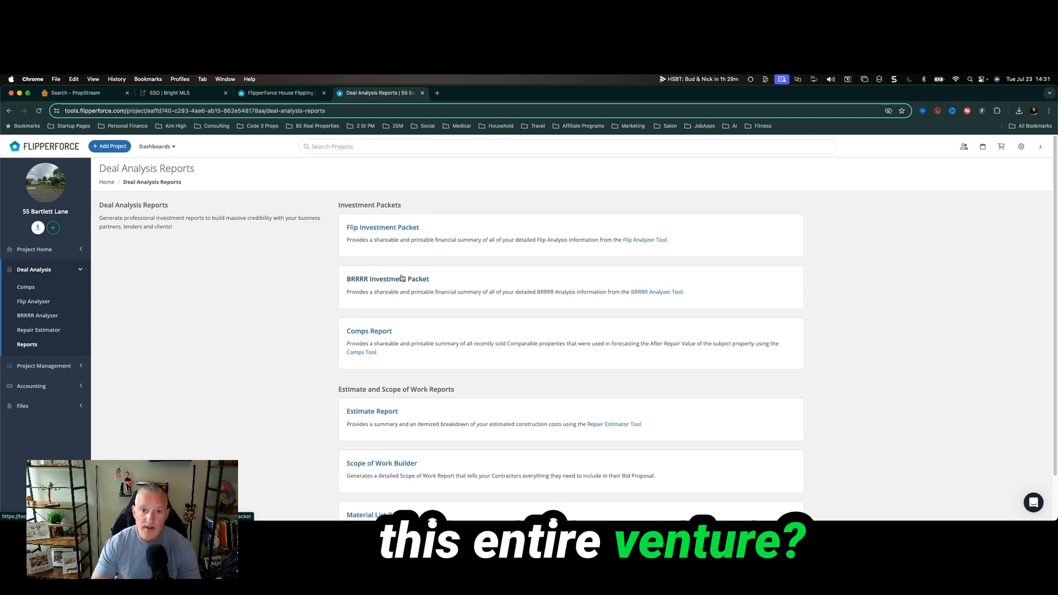
pyautogui.scroll(-2, 401, 278)
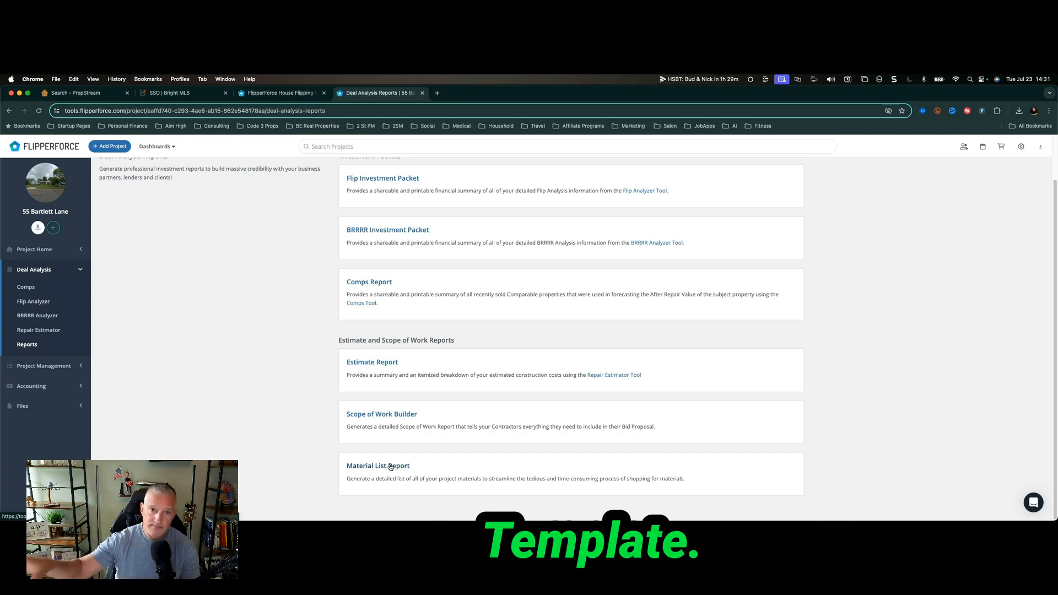
pyautogui.click(402, 413)
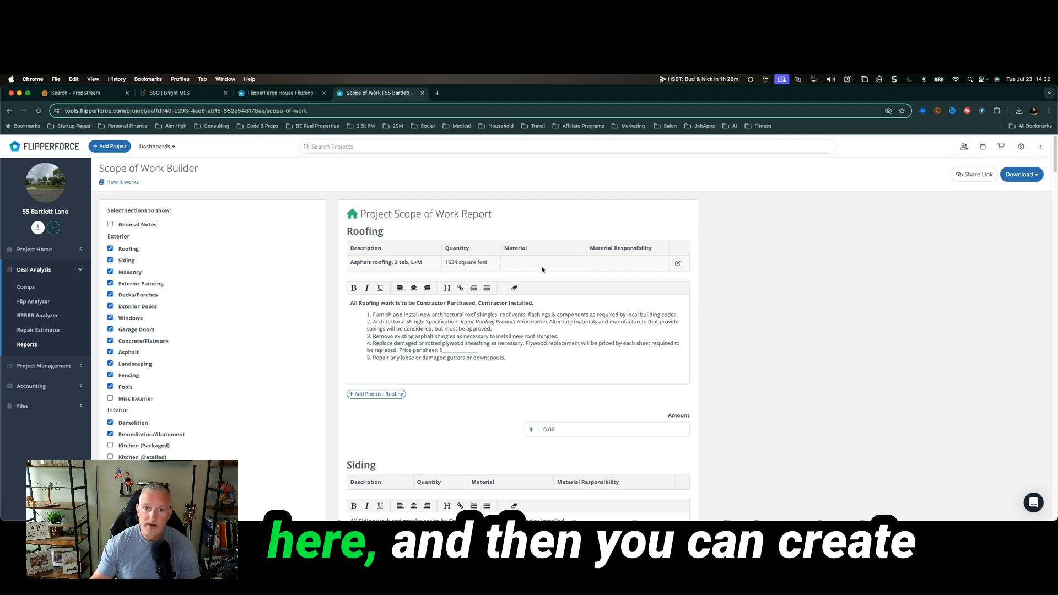
# Edit the Asphalt roofing, 3 tab, L+M item and browse its saved material catalog.
pyautogui.click(677, 264)
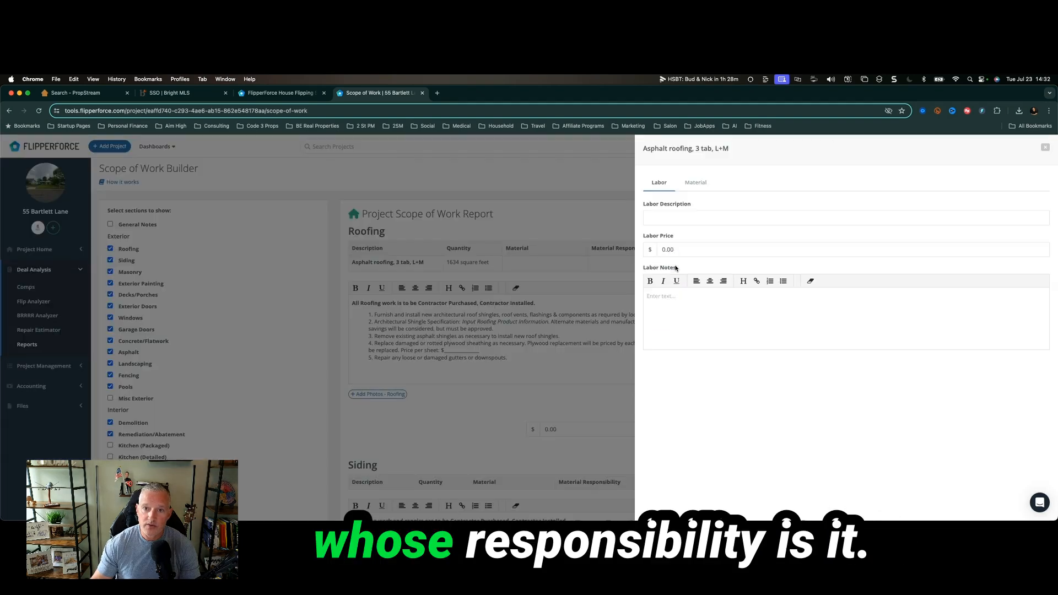
pyautogui.click(694, 184)
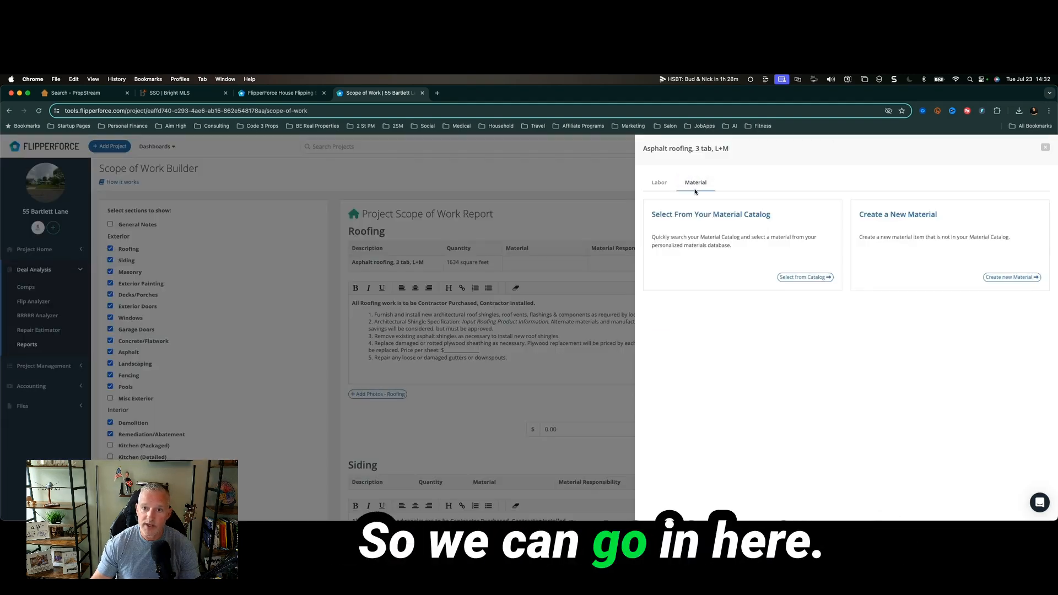
pyautogui.click(809, 278)
pyautogui.scroll(-2, 789, 324)
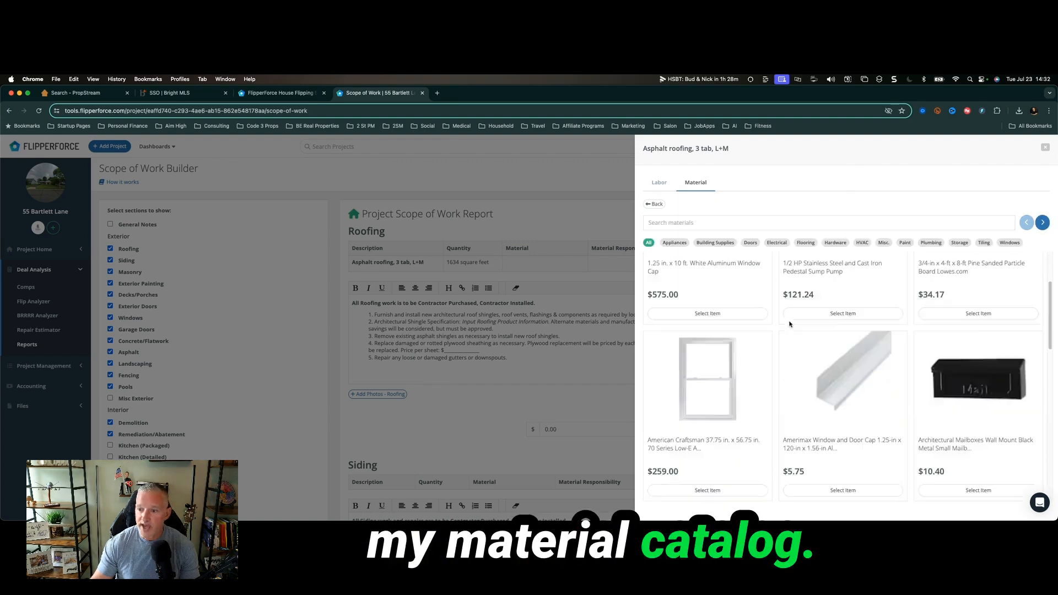
pyautogui.scroll(-5, 789, 324)
pyautogui.scroll(3, 789, 324)
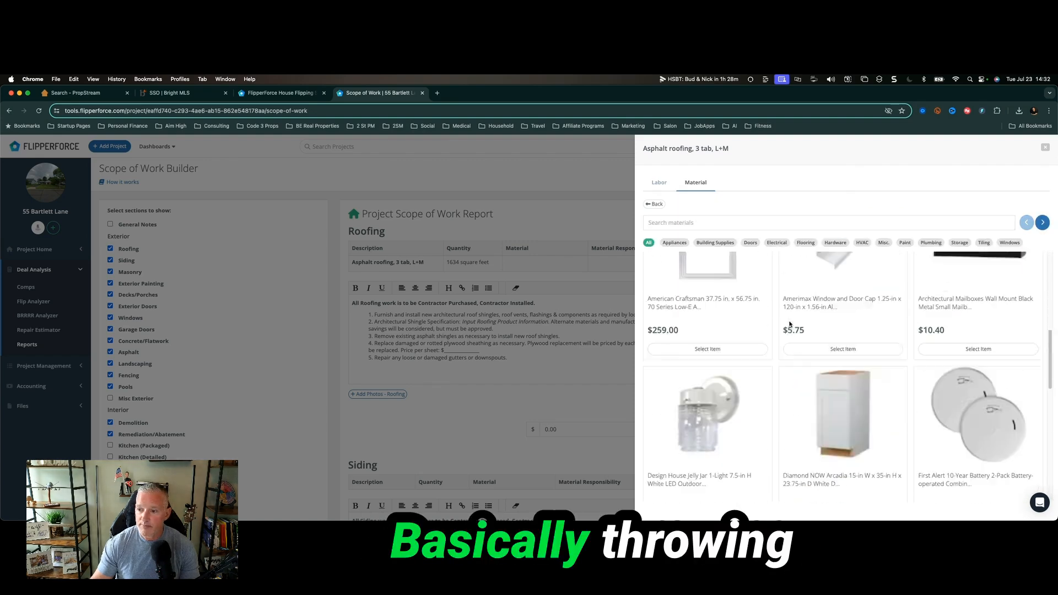
pyautogui.scroll(3, 789, 324)
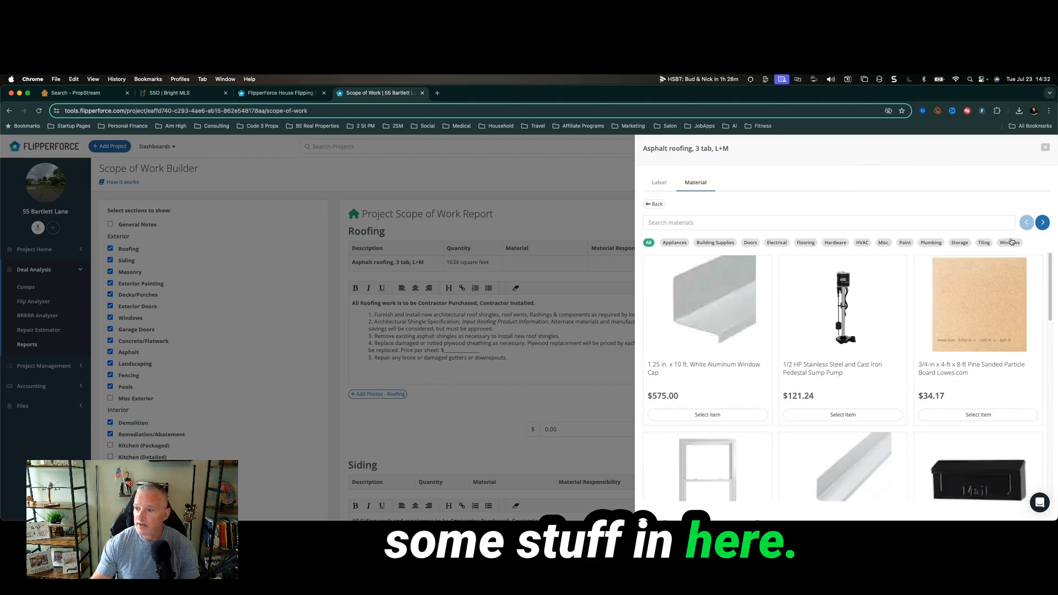
# Return to the roofing item's material options and start a new material.
pyautogui.click(657, 184)
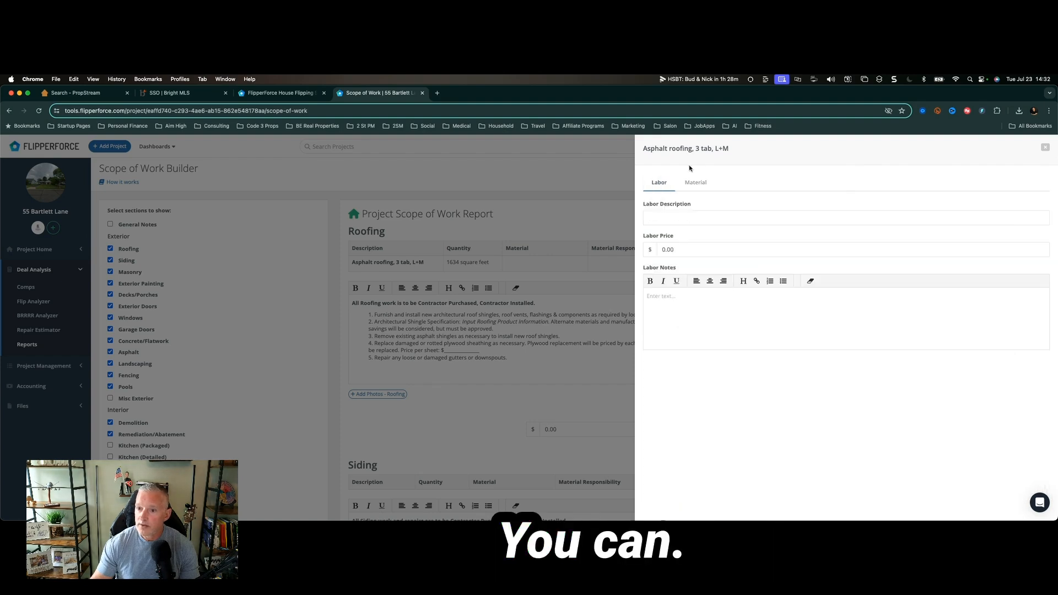
pyautogui.click(1047, 149)
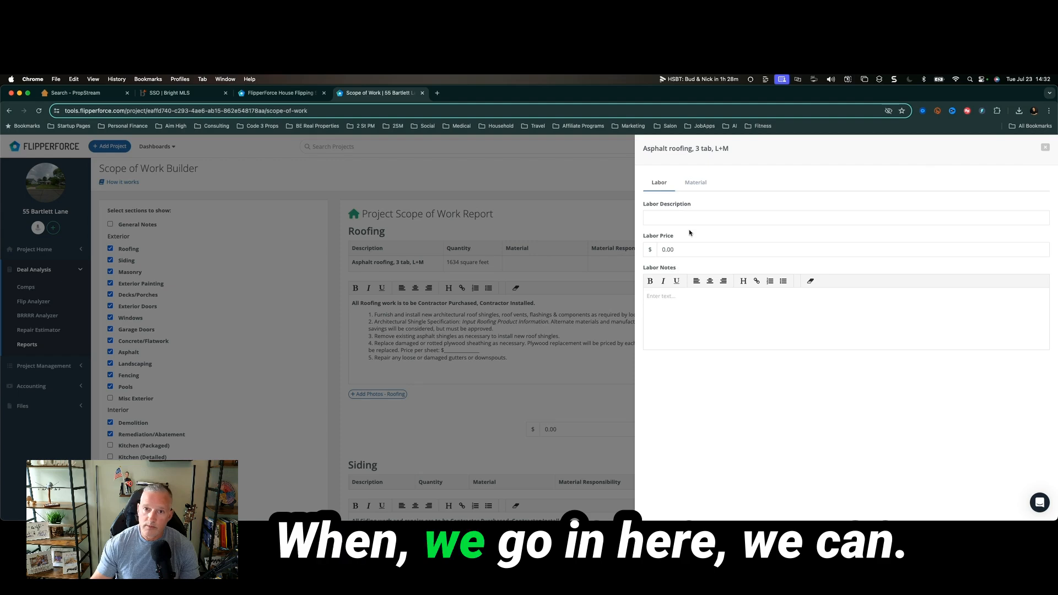
pyautogui.click(701, 185)
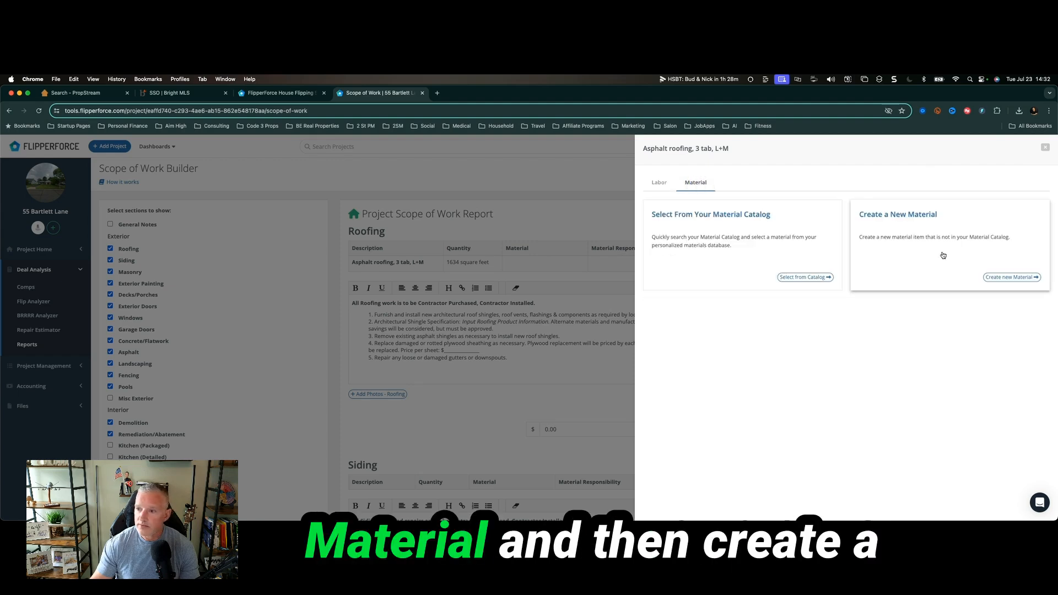
pyautogui.click(1011, 277)
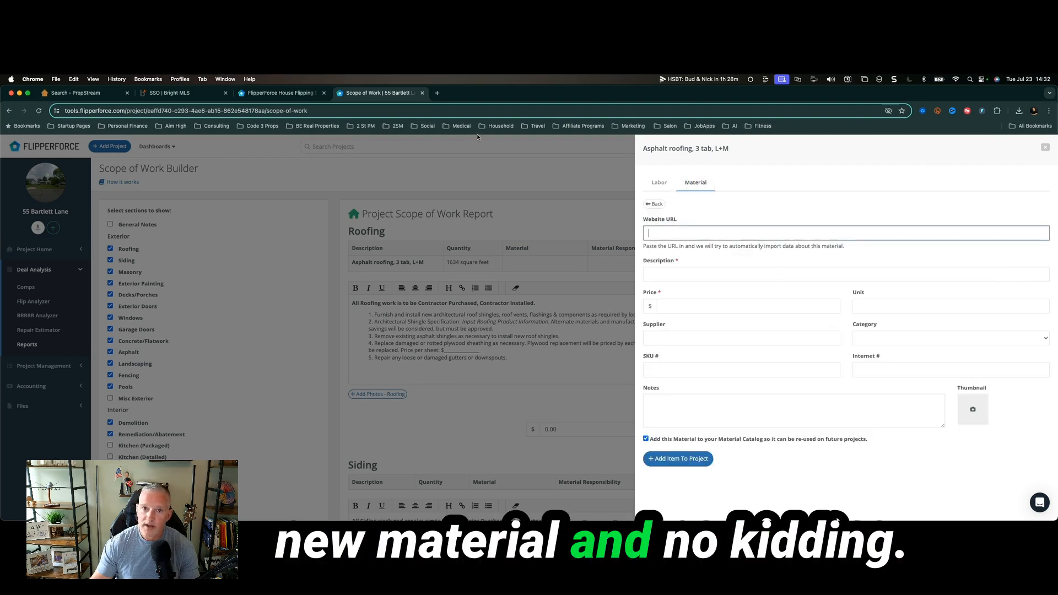
# Go to Home Depot in a new tab and search 'asphalt roof shingles', opening Roof Shingles.
pyautogui.click(437, 93)
pyautogui.write('homedeo')
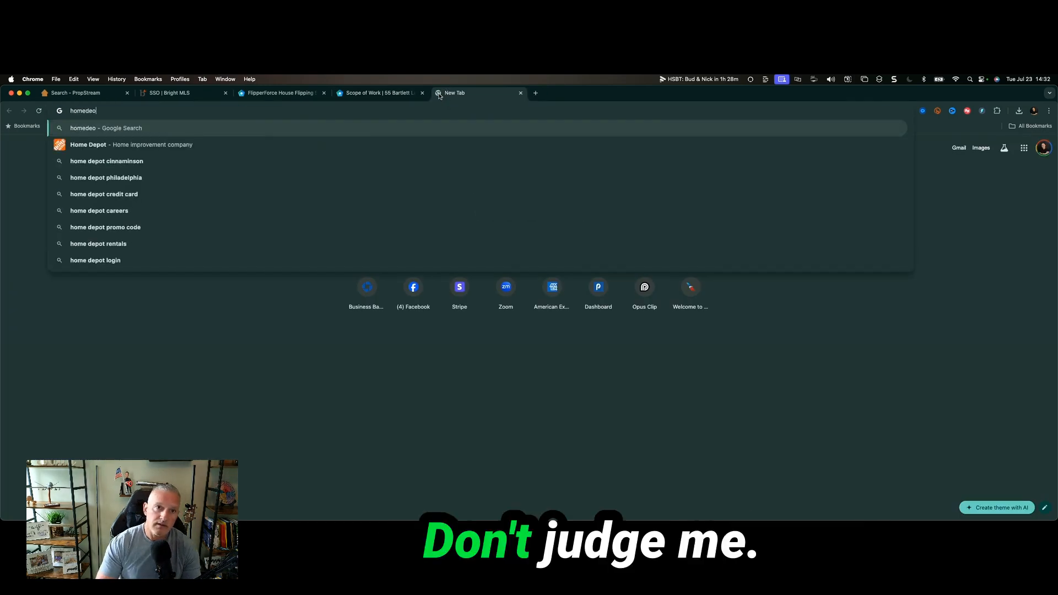
pyautogui.press('Down')
pyautogui.press('Return')
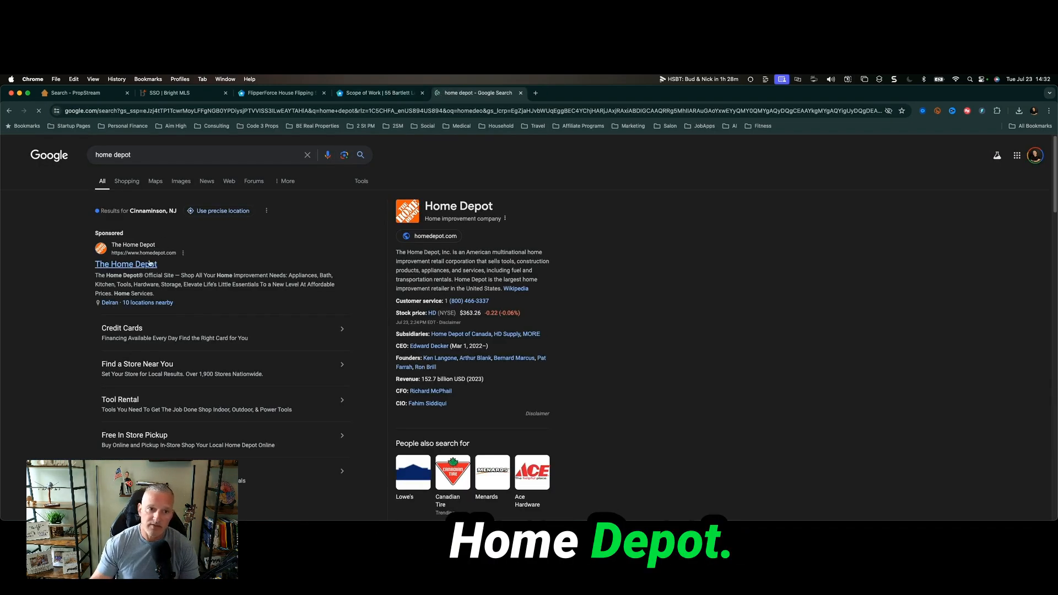
pyautogui.click(149, 264)
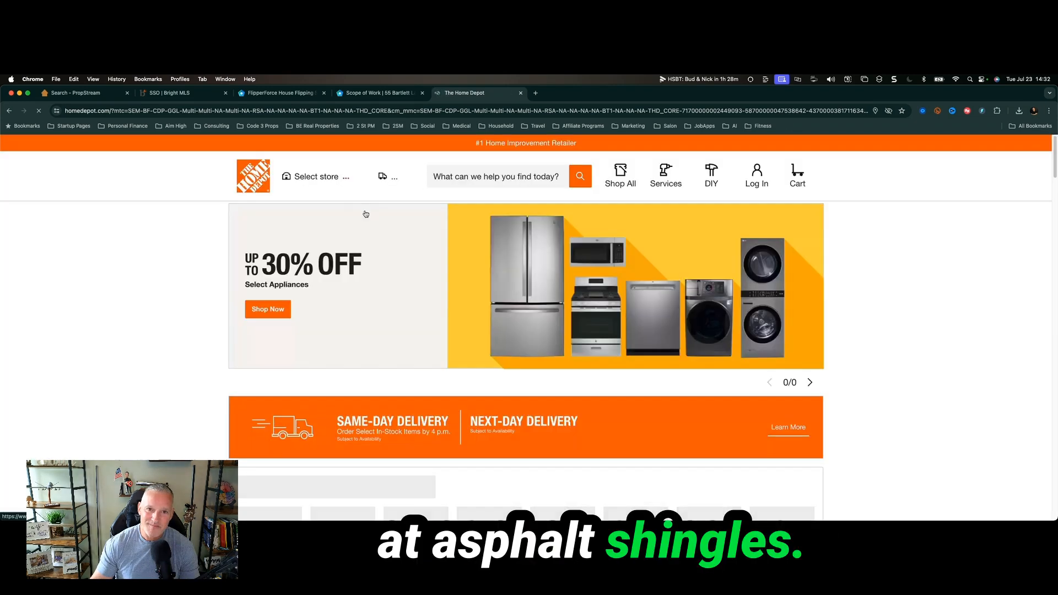
pyautogui.click(474, 176)
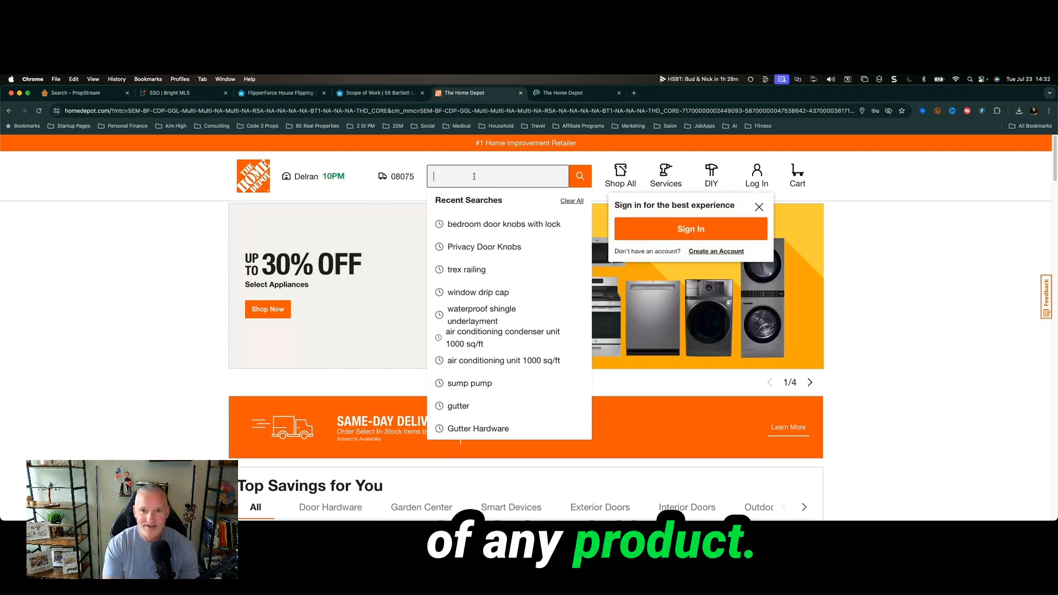
pyautogui.write('asphalt roof shingles')
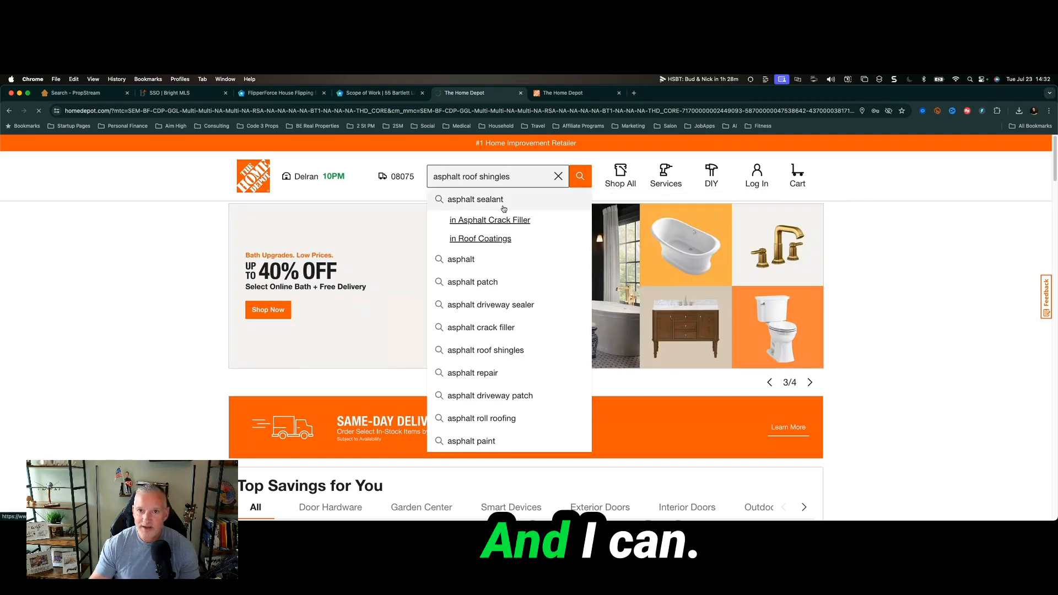
pyautogui.press('Return')
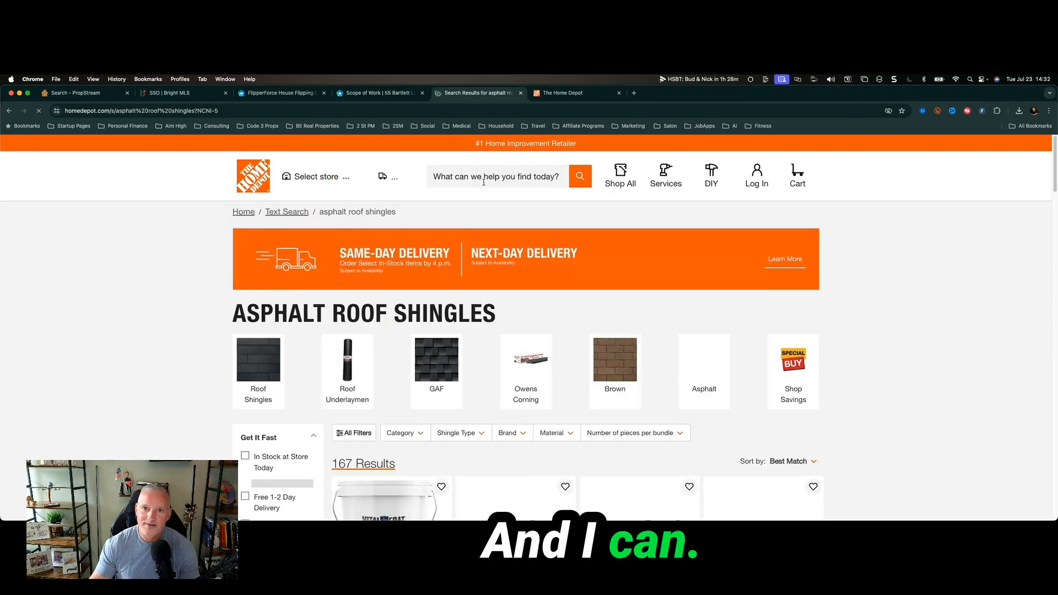
pyautogui.click(272, 369)
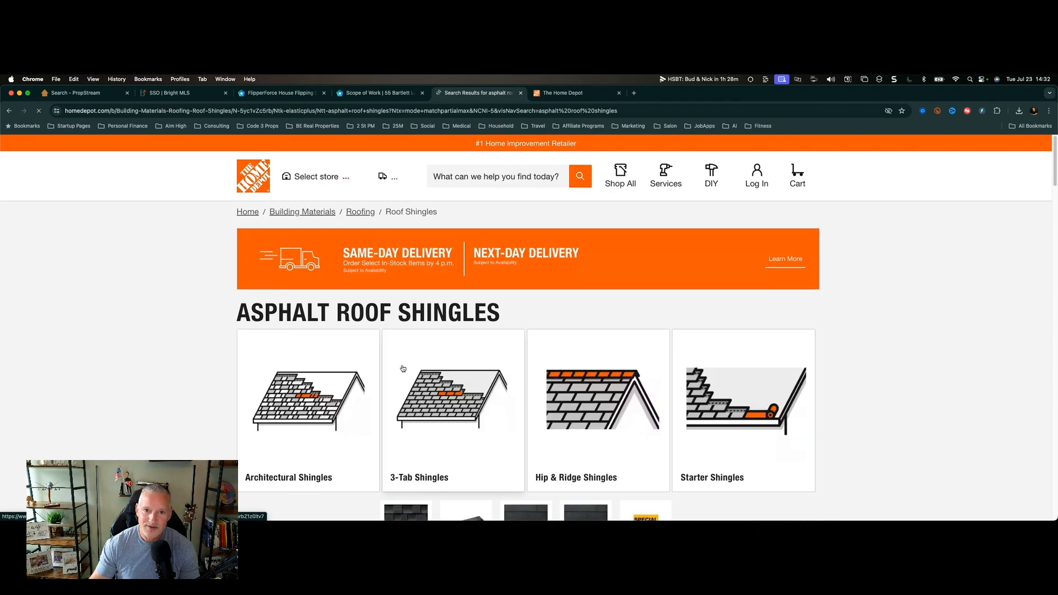
# Open the GAF Timberline Natural Shadow Charcoal shingle page and copy its URL.
pyautogui.scroll(-2, 409, 347)
pyautogui.scroll(-1, 409, 346)
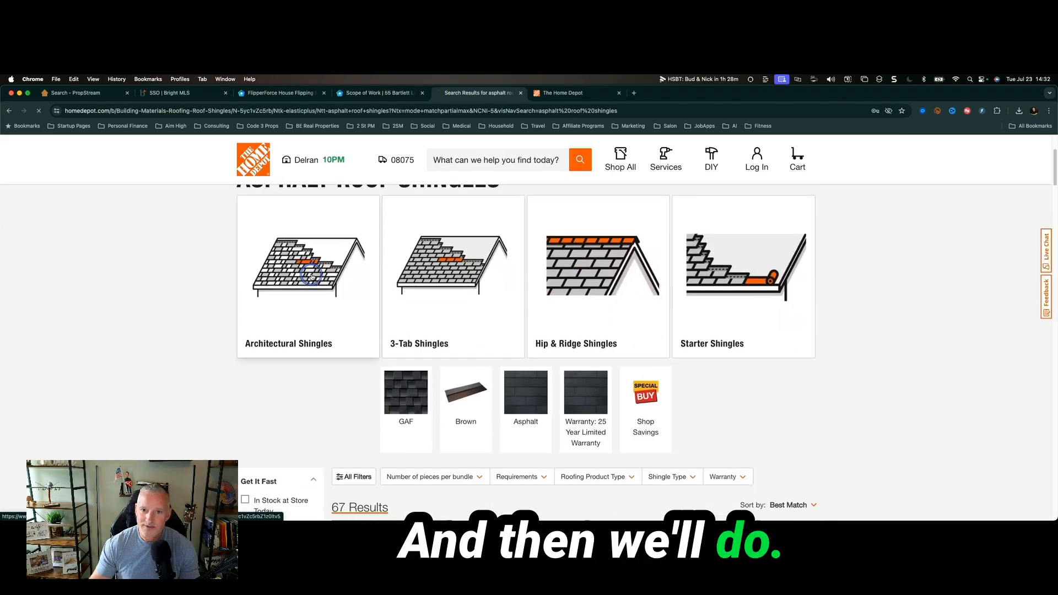
pyautogui.scroll(-1, 329, 372)
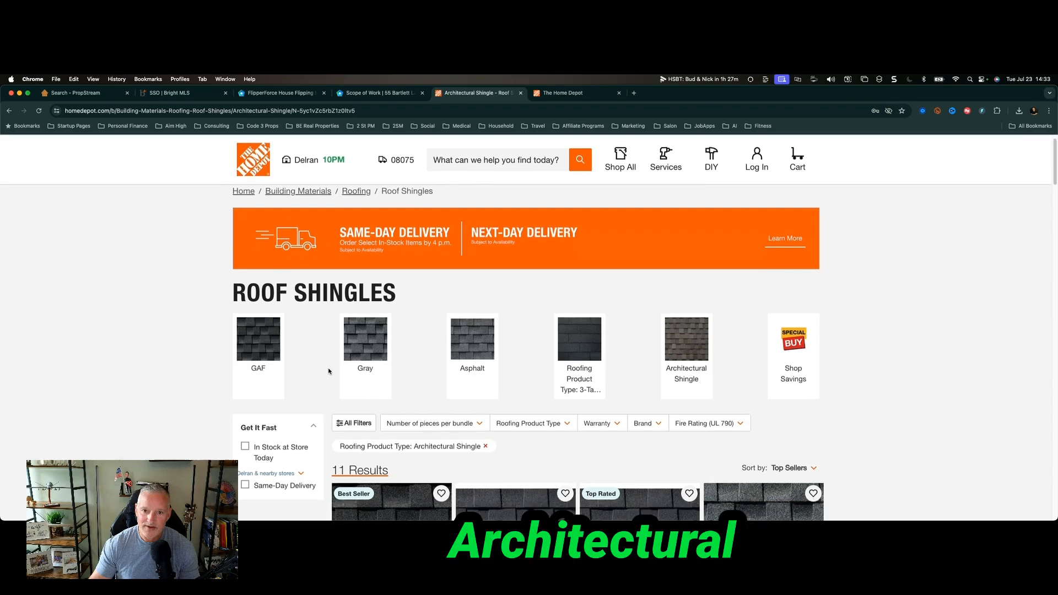
pyautogui.scroll(-4, 329, 371)
pyautogui.click(403, 322)
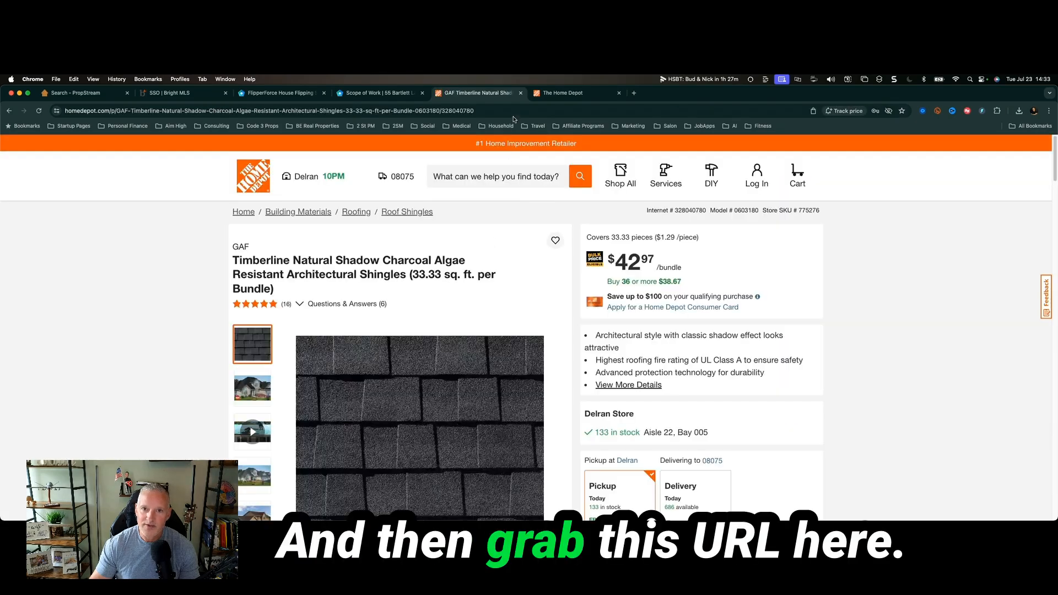
pyautogui.click(514, 112)
pyautogui.press('super+c')
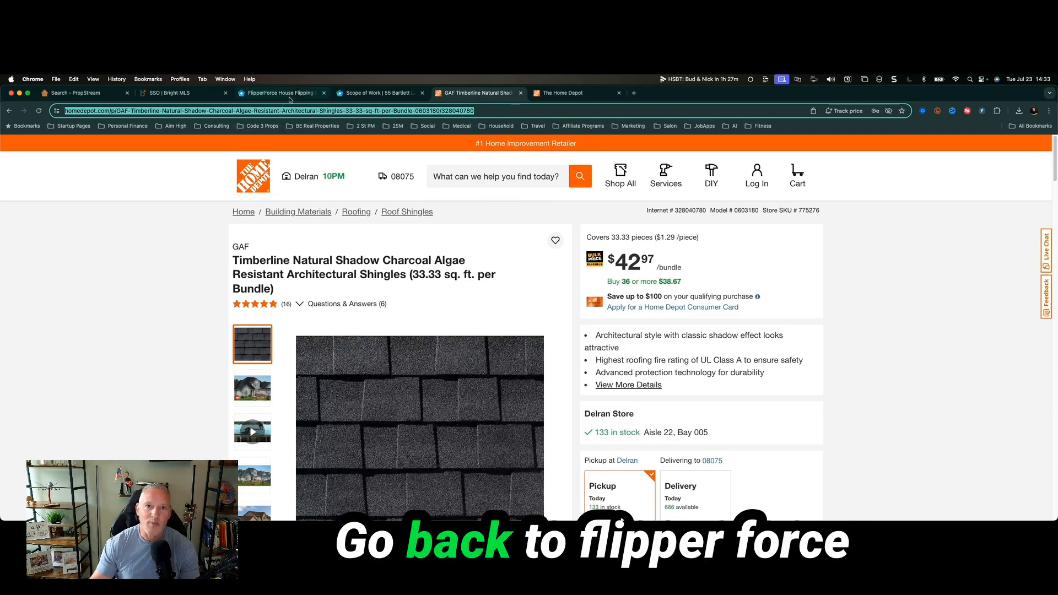
pyautogui.click(351, 93)
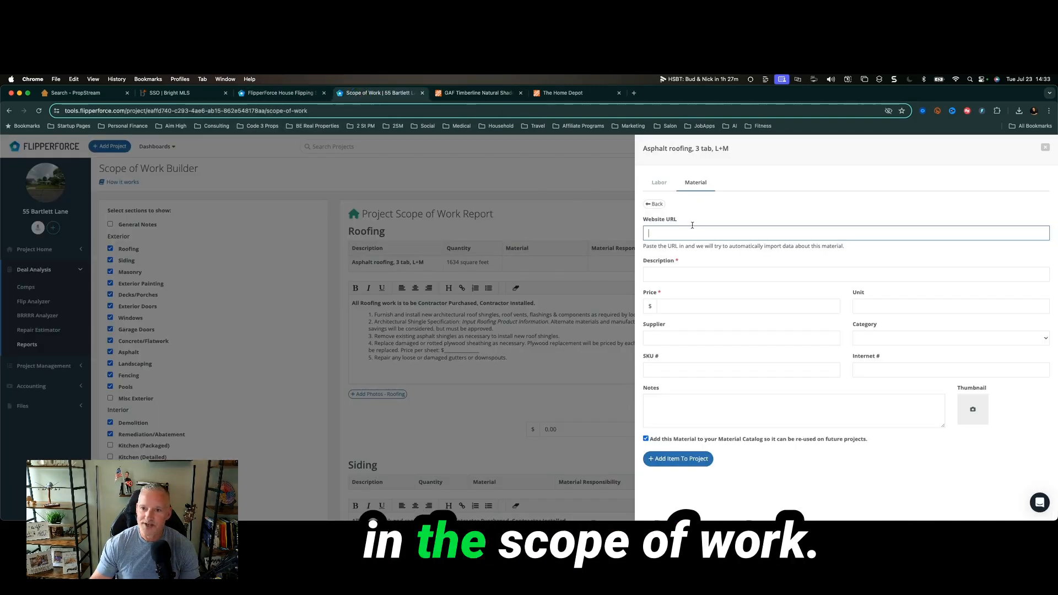
# Paste the shingle URL and fill in Internet number 328040780 and store SKU 775276.
pyautogui.press('super+v')
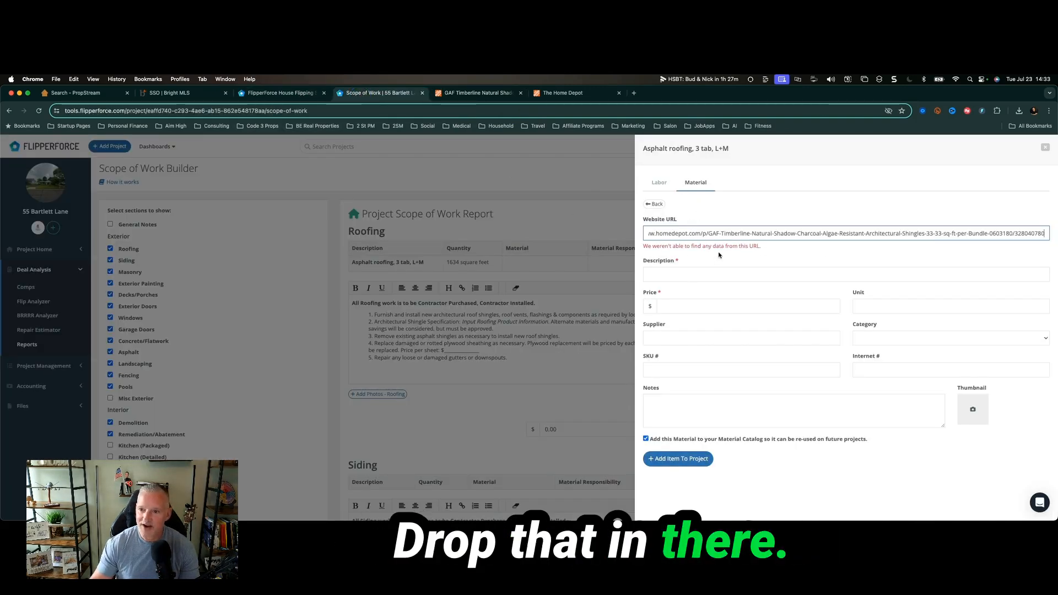
pyautogui.click(719, 274)
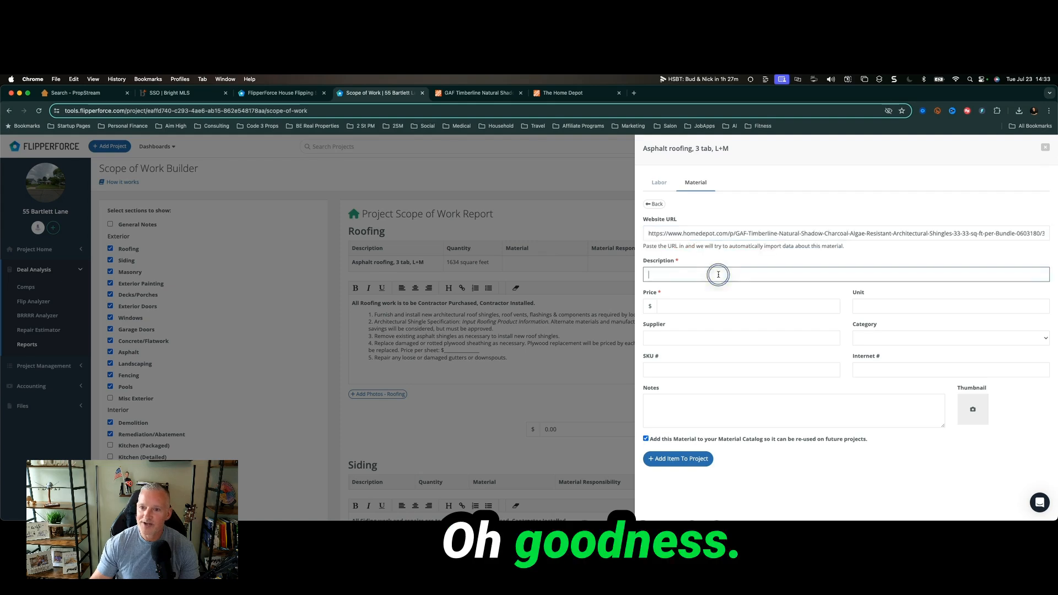
pyautogui.click(562, 93)
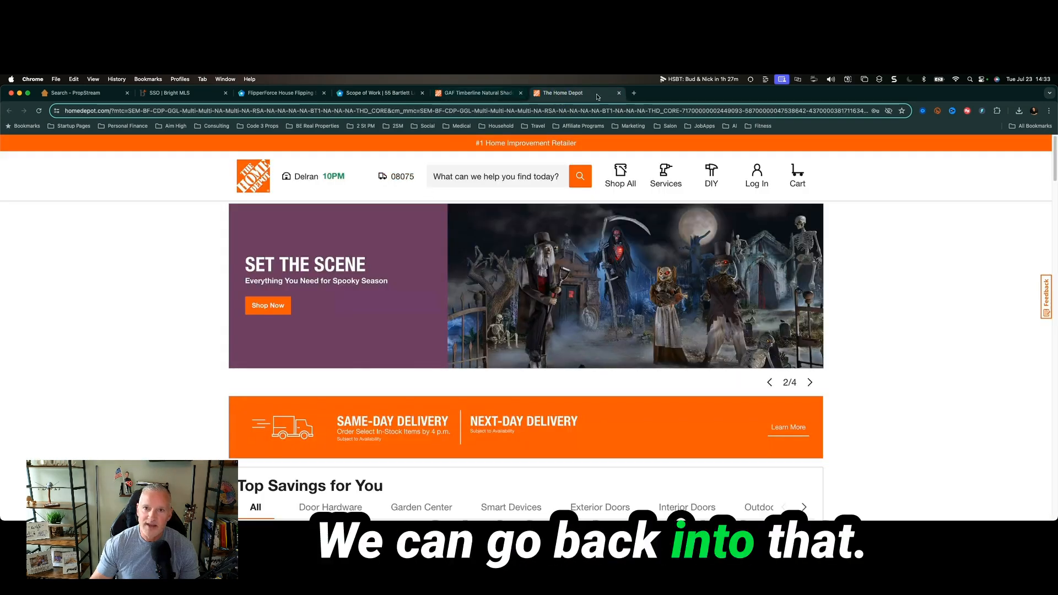
pyautogui.click(619, 93)
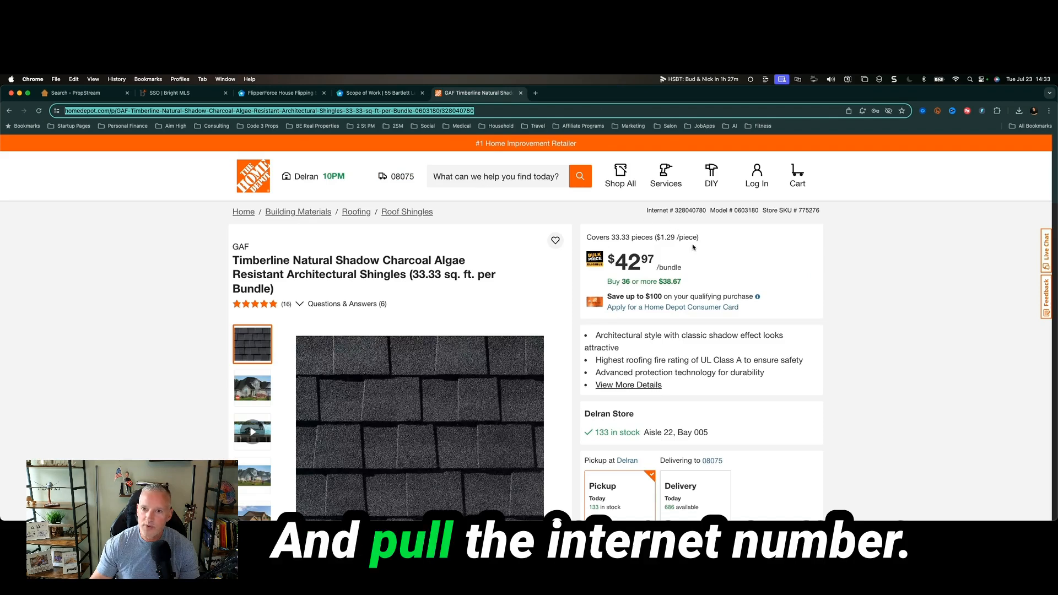
pyautogui.click(702, 207)
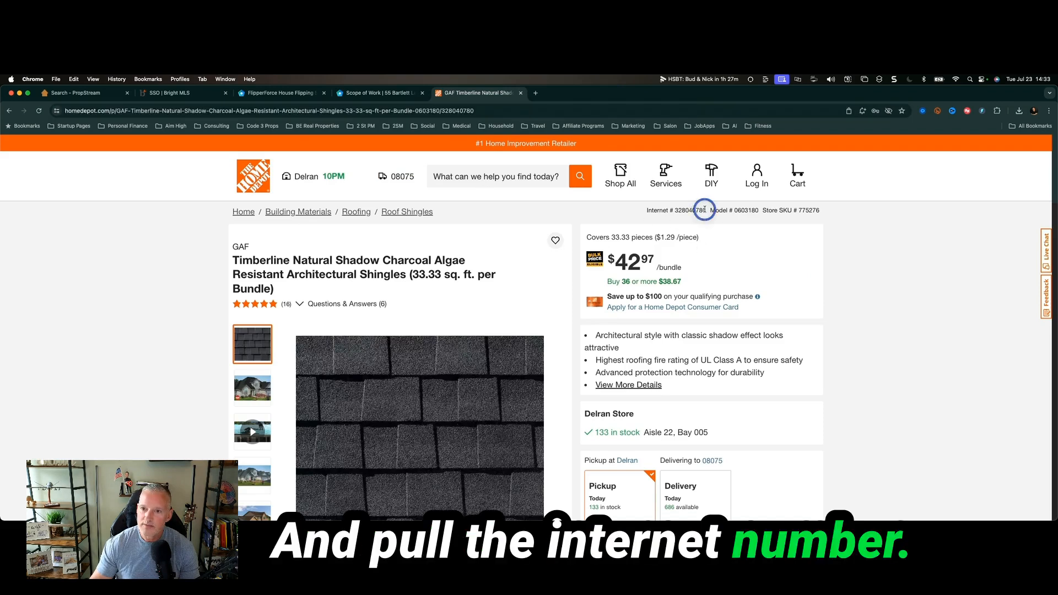
pyautogui.doubleClick(704, 209)
pyautogui.hotkey('ctrl', 'shift', 'Tab')
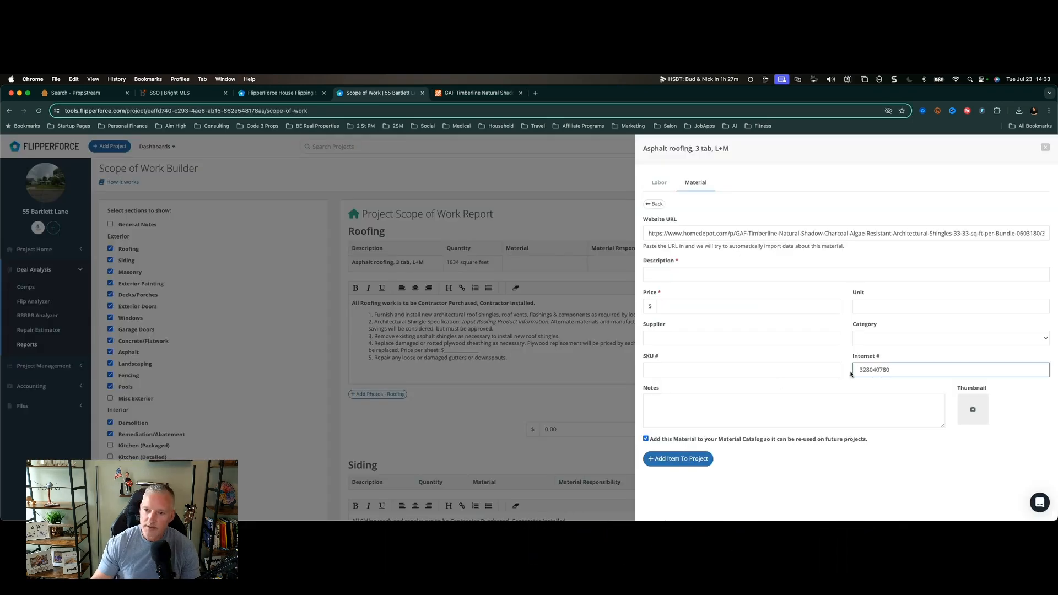
pyautogui.doubleClick(772, 381)
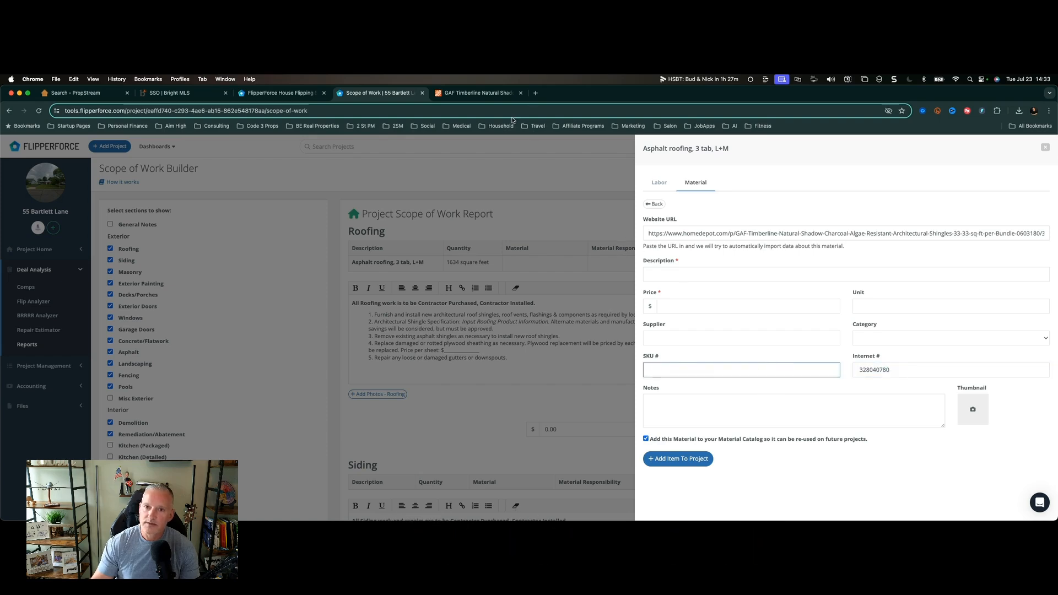
pyautogui.hotkey('ctrl', 'Tab')
pyautogui.moveTo(820, 210); pyautogui.dragTo(797, 210)
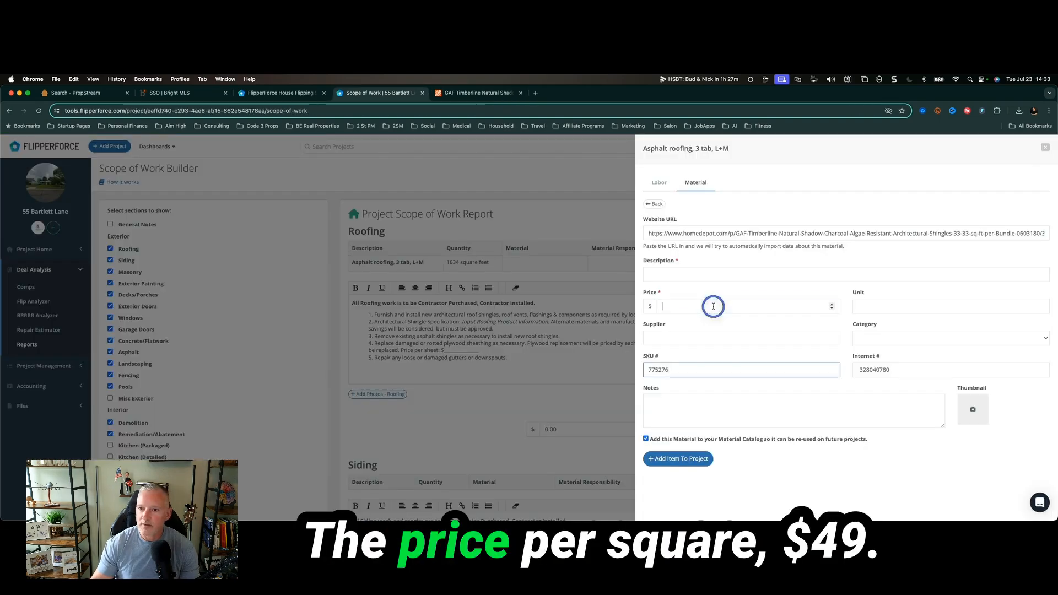
# Set the price to $49 and paste the full product title as the description.
pyautogui.click(713, 307)
pyautogui.write('49')
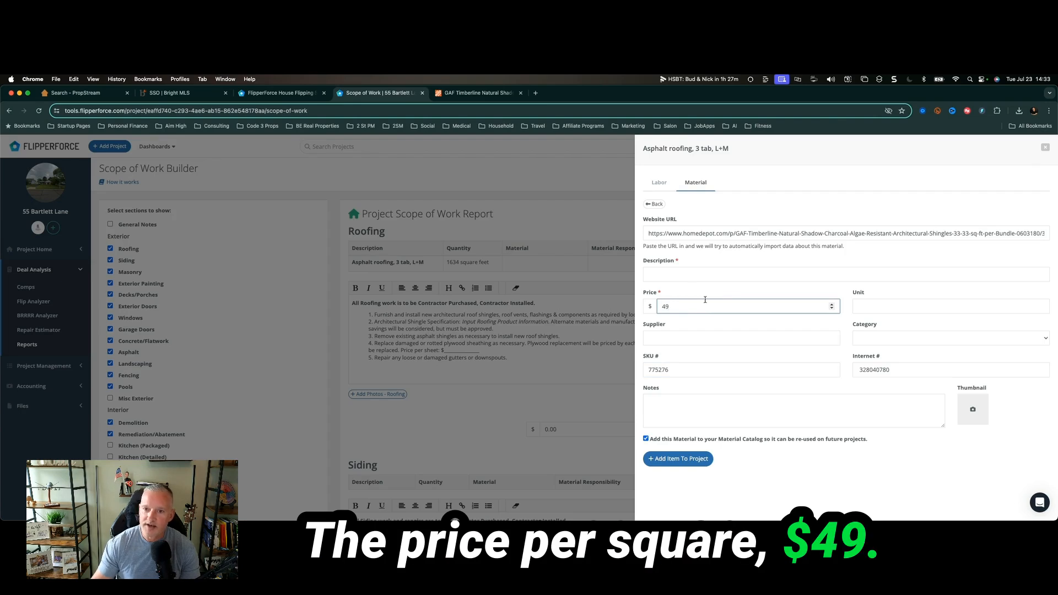
pyautogui.click(702, 273)
pyautogui.click(478, 92)
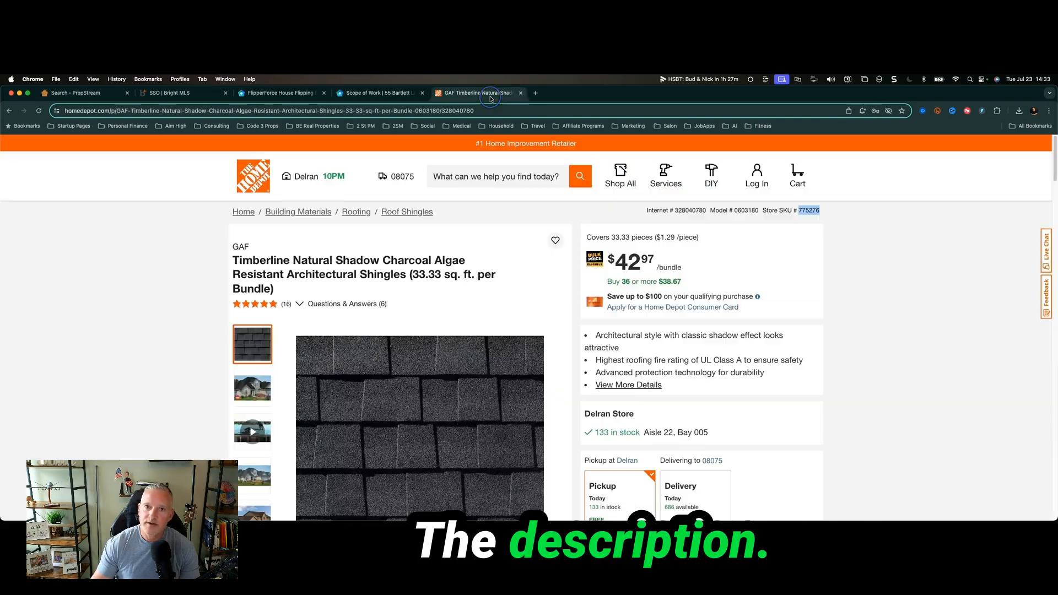
pyautogui.moveTo(230, 254); pyautogui.dragTo(267, 291)
pyautogui.press('super+c')
pyautogui.click(372, 94)
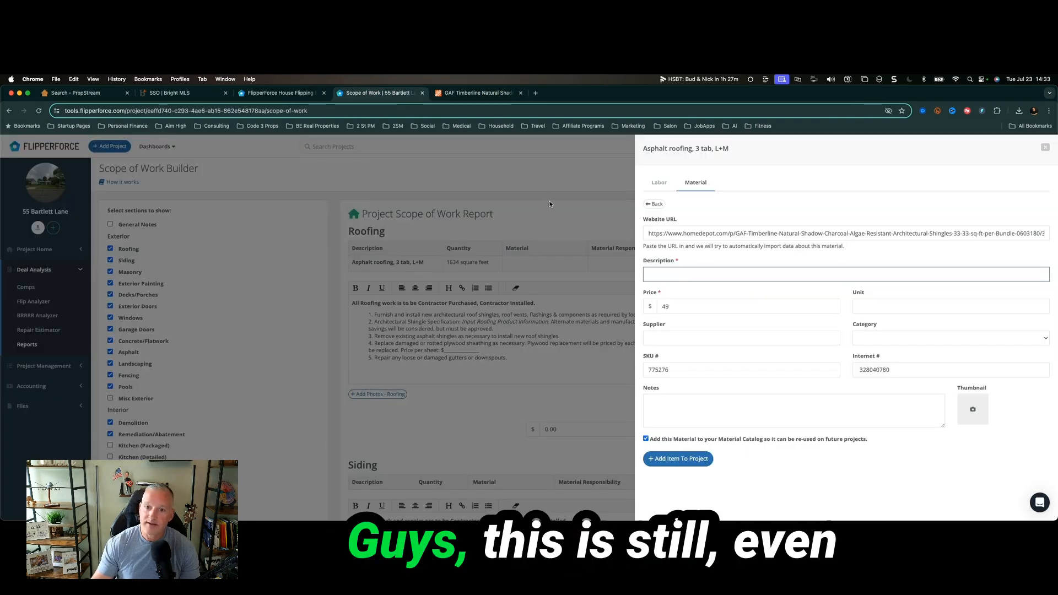
pyautogui.press('super+v')
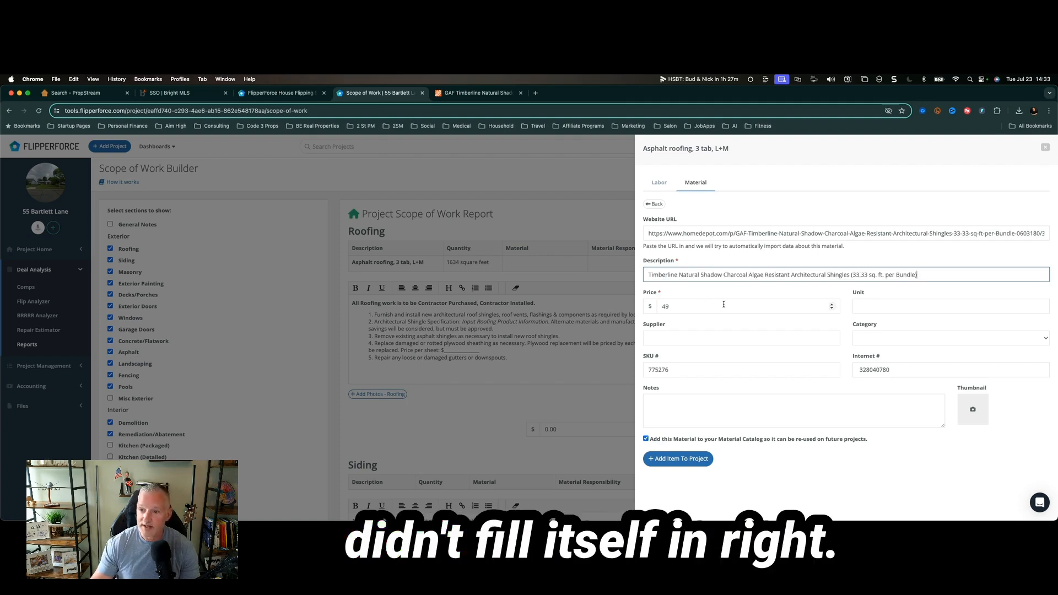
# Set the unit to squares, supplier to The Home Depot, category to Building Supplies.
pyautogui.click(878, 306)
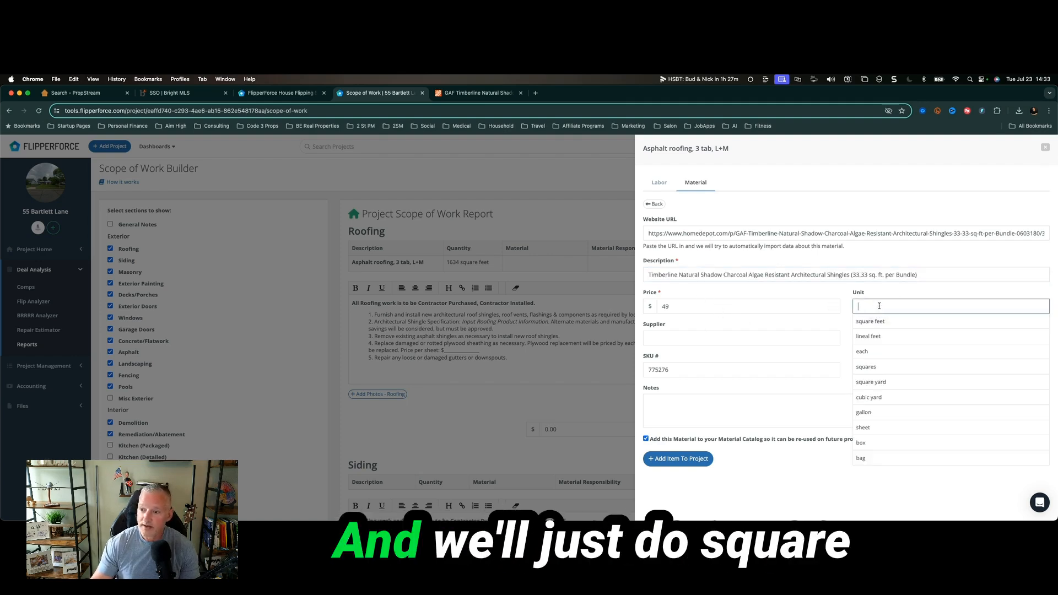
pyautogui.click(881, 366)
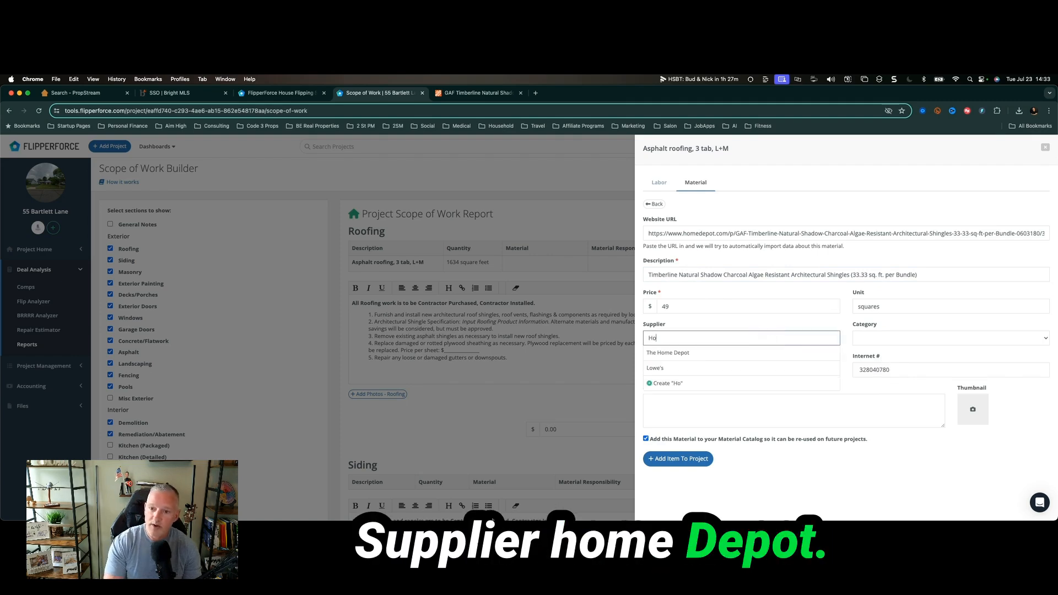
pyautogui.click(667, 352)
pyautogui.click(868, 340)
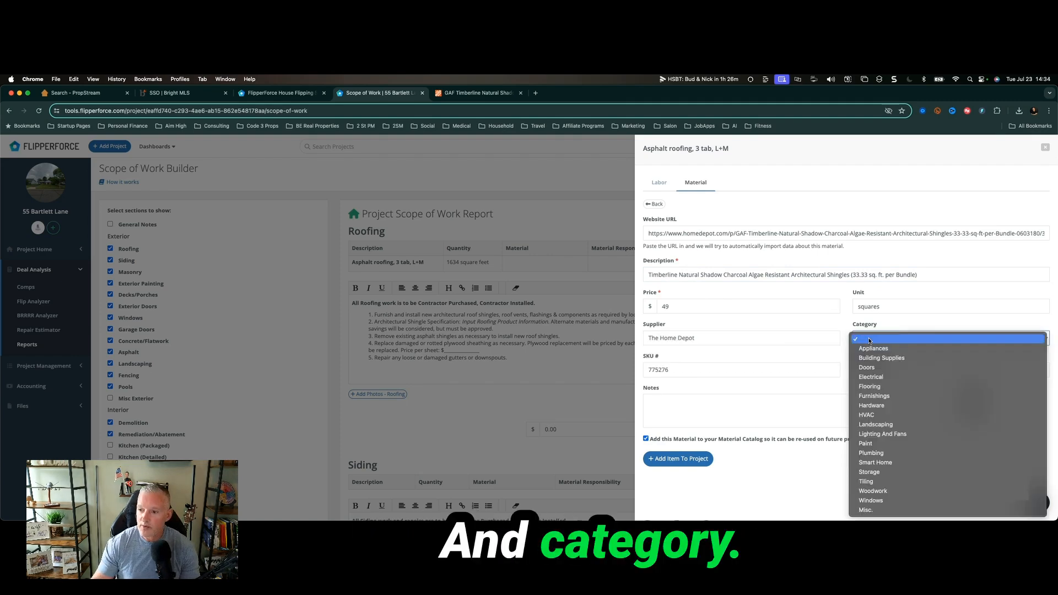
pyautogui.click(892, 358)
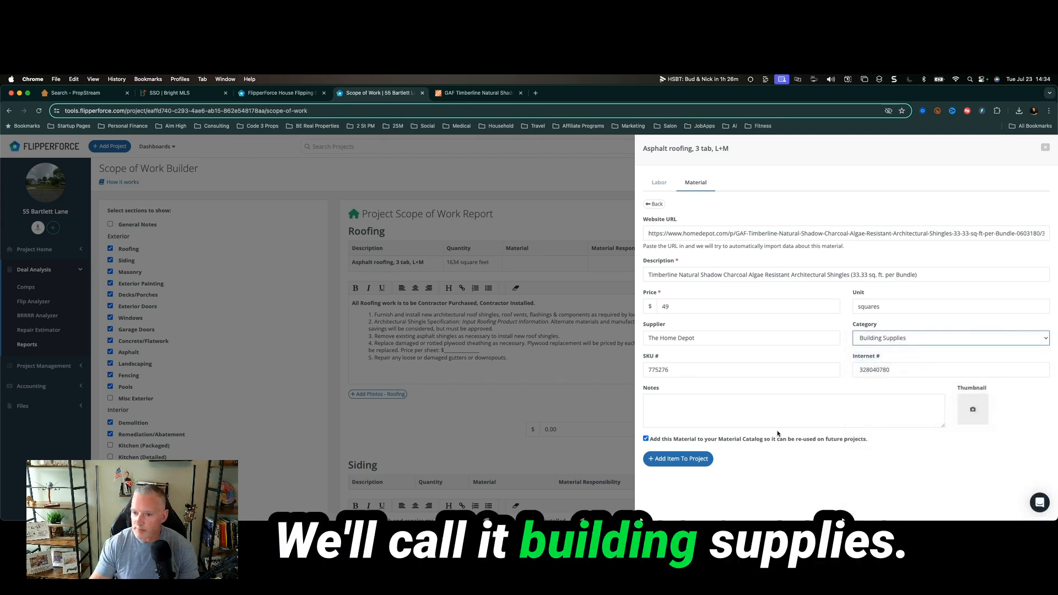
pyautogui.click(488, 93)
# Expand the shingle's product details and select the Internet #, Model # and Store SKU lines.
pyautogui.scroll(-7, 508, 333)
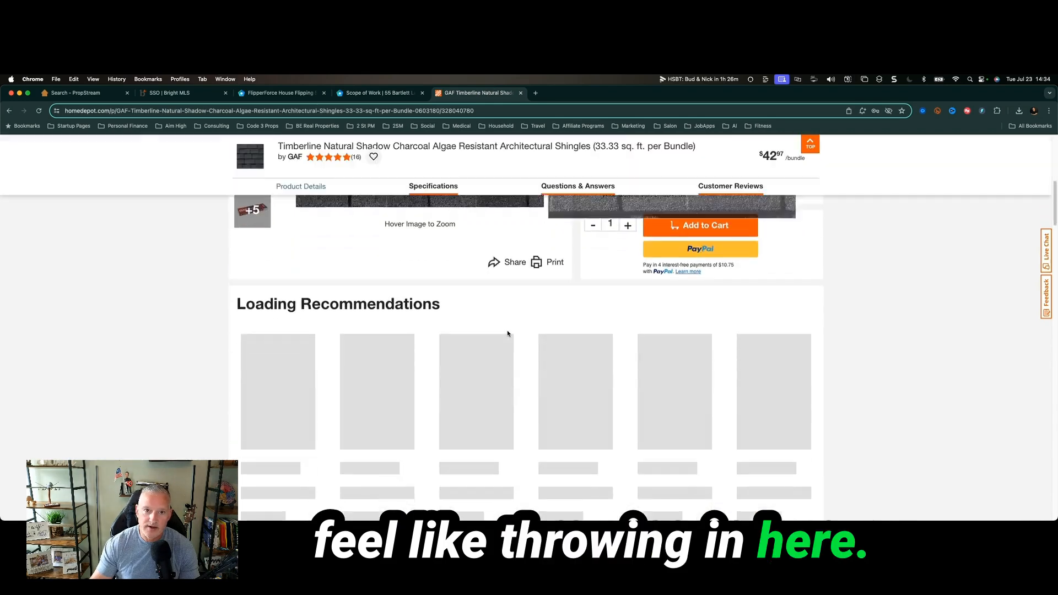
pyautogui.scroll(3, 468, 358)
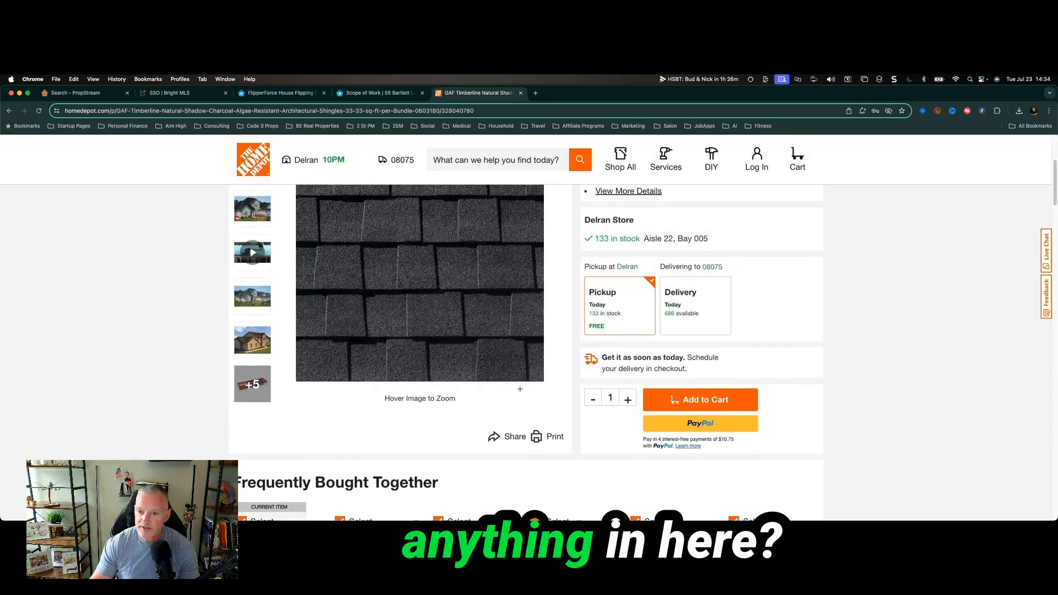
pyautogui.scroll(2, 495, 396)
pyautogui.scroll(1, 510, 407)
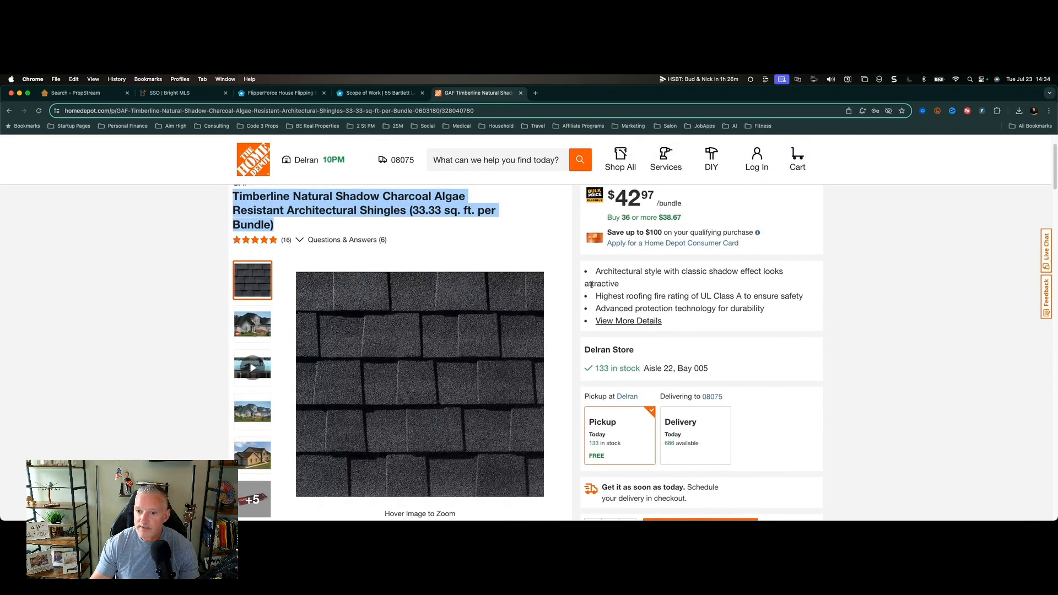
pyautogui.click(624, 321)
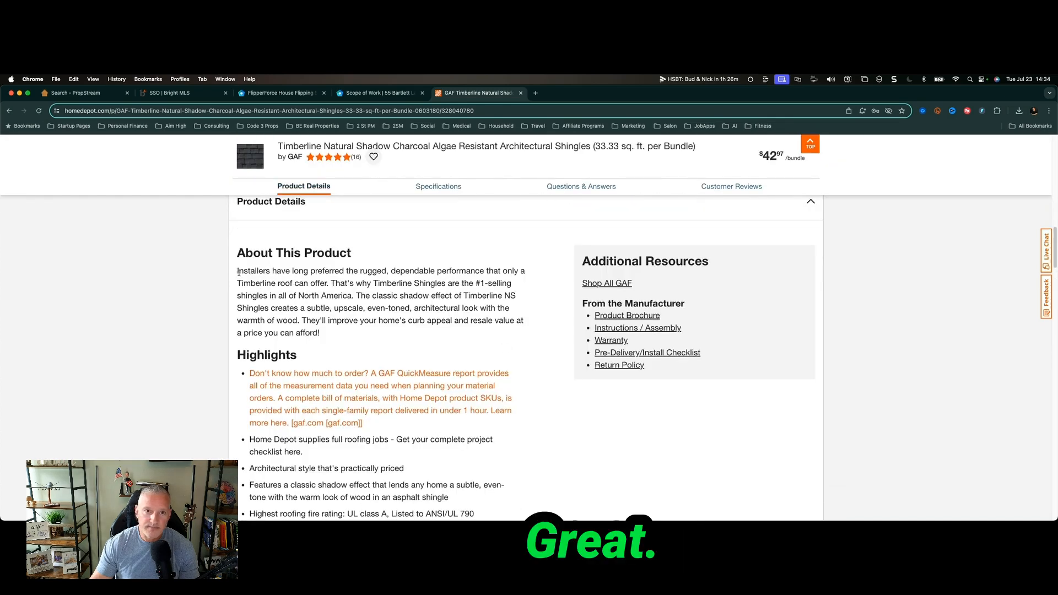
pyautogui.scroll(-1, 284, 345)
pyautogui.scroll(1, 284, 346)
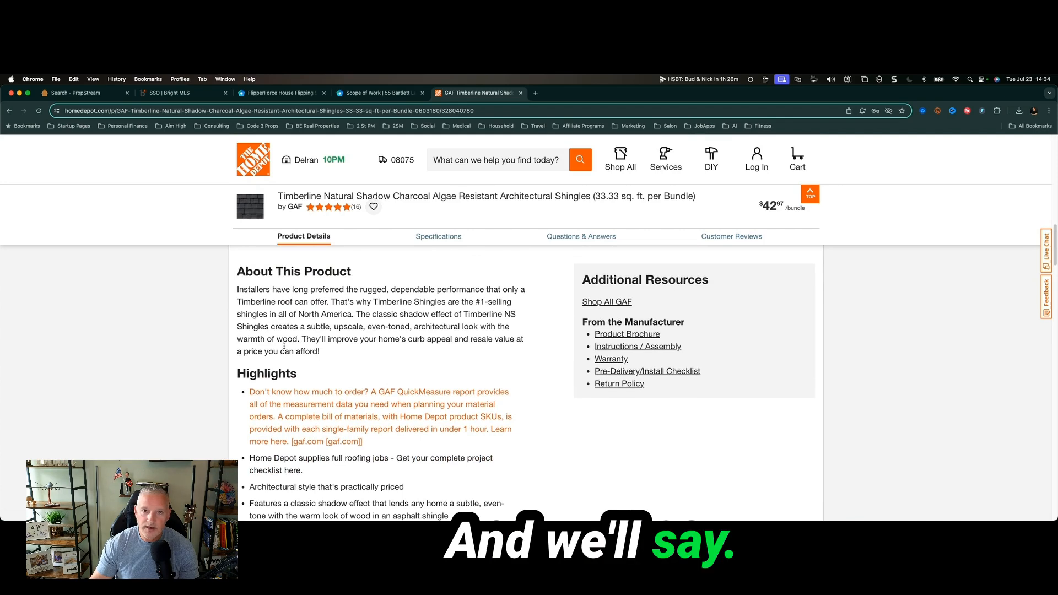
pyautogui.scroll(-8, 284, 346)
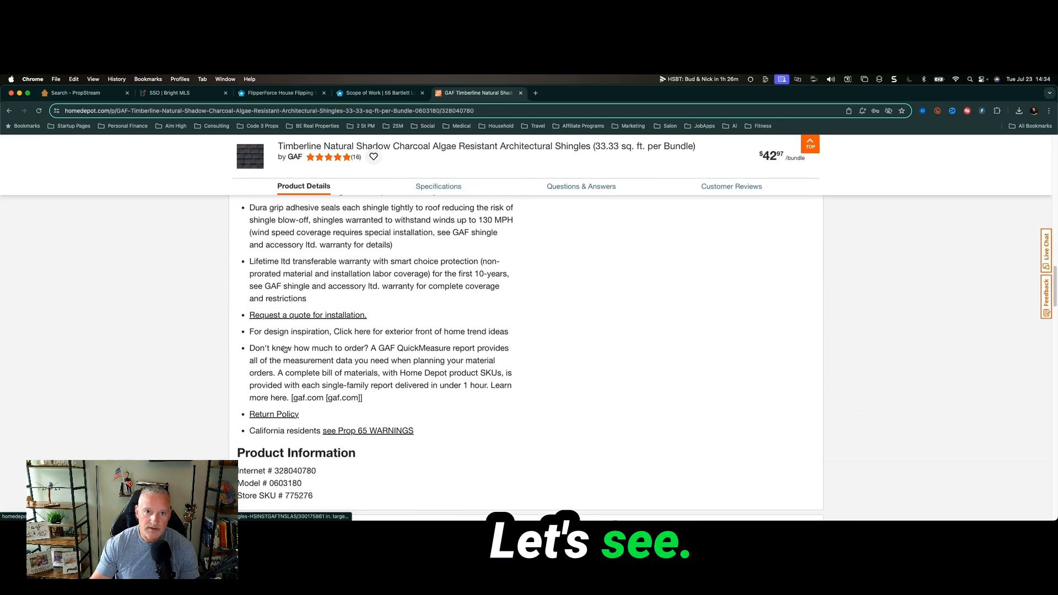
pyautogui.scroll(-2, 283, 348)
pyautogui.moveTo(237, 338); pyautogui.dragTo(350, 383)
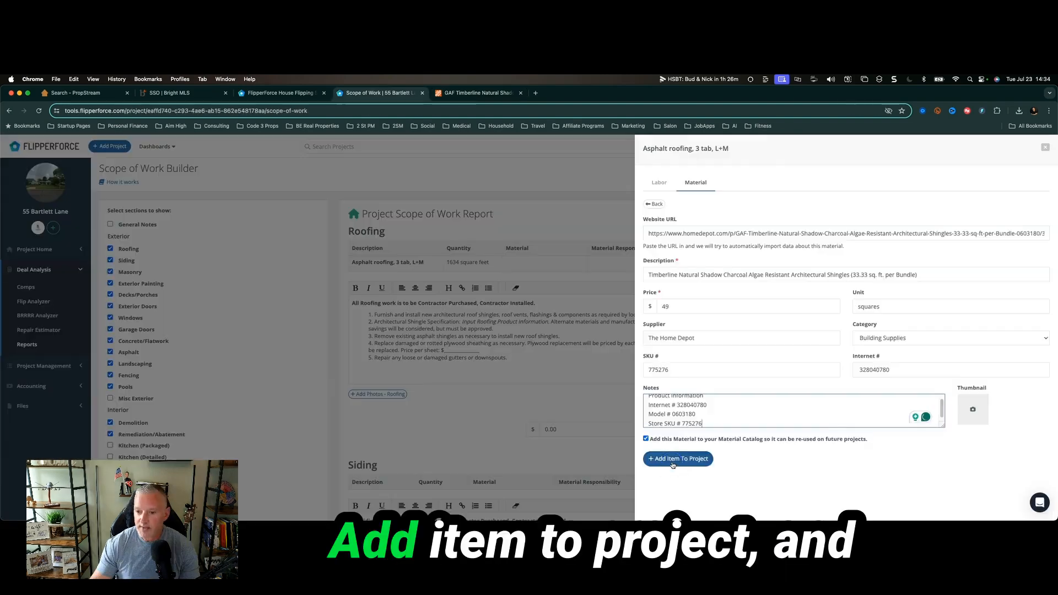
# Save the shingle material to the roofing item and remove Remediation/Abatement from the scope.
pyautogui.click(673, 457)
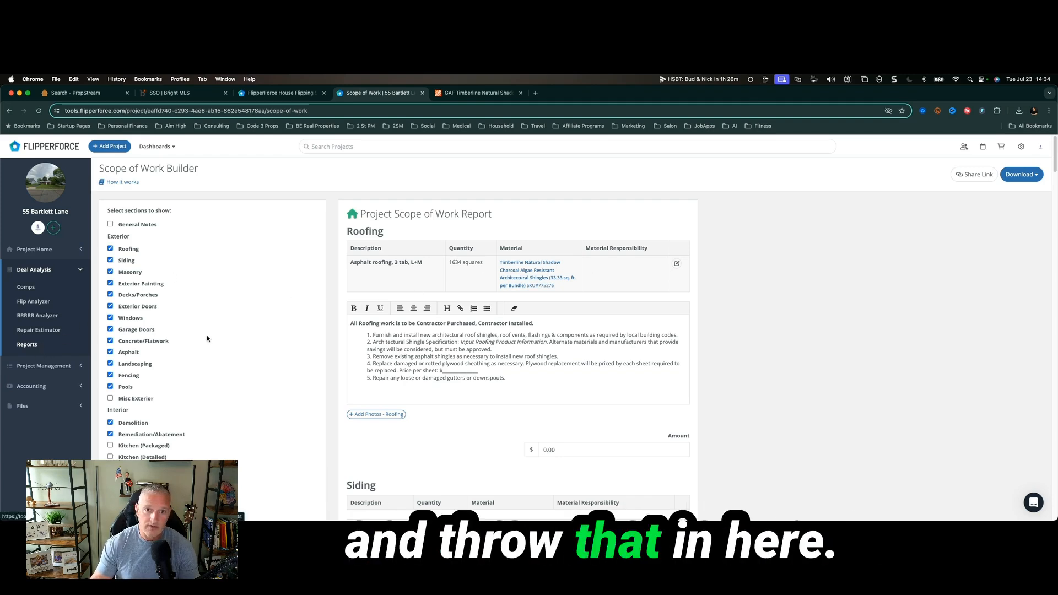
pyautogui.scroll(-1, 652, 311)
pyautogui.scroll(-3, 652, 312)
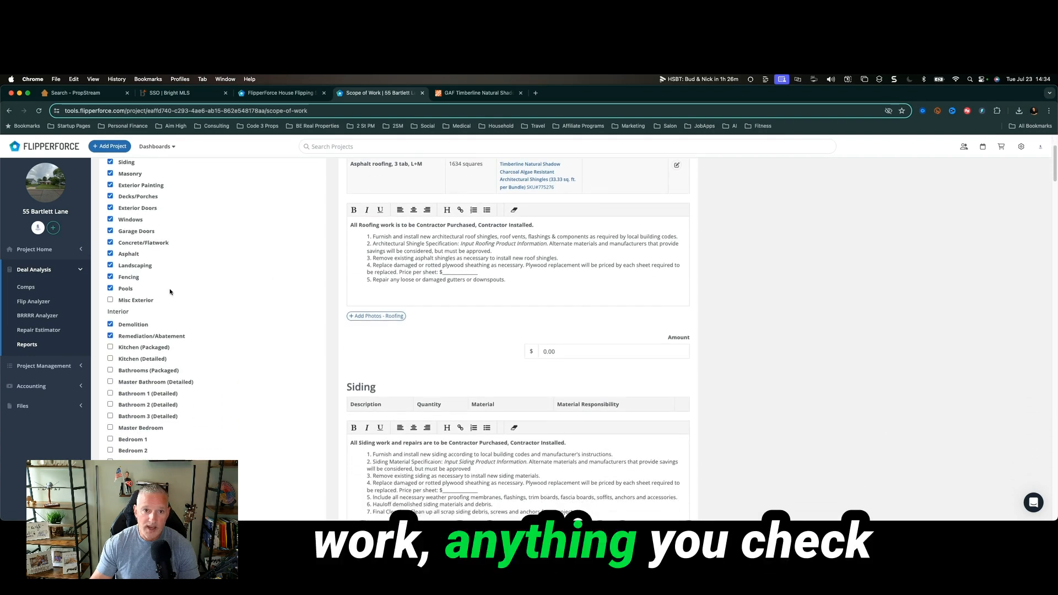
pyautogui.click(113, 300)
pyautogui.click(113, 301)
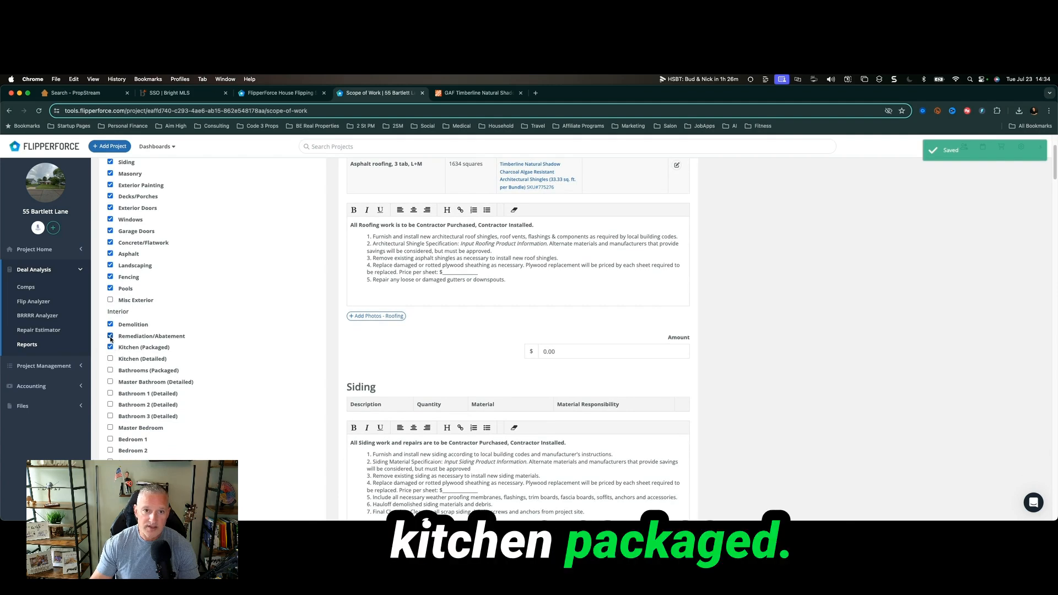
pyautogui.click(110, 336)
# Add Bathrooms (Packaged), Master Bedroom, Bedroom 1 and Bedroom 2 to the scope of work.
pyautogui.scroll(-2, 224, 362)
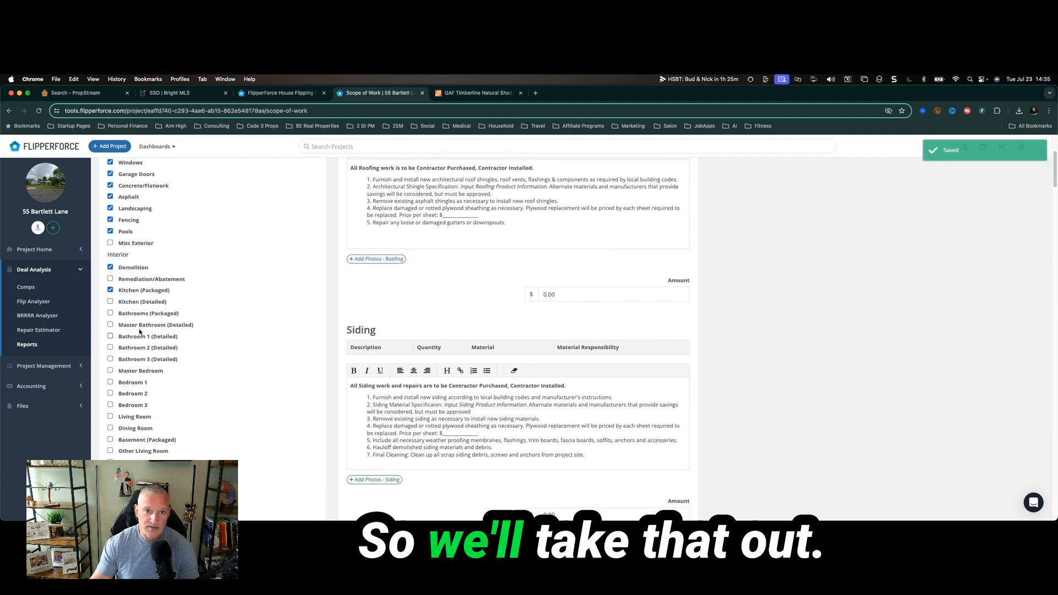
pyautogui.click(110, 313)
pyautogui.scroll(-2, 113, 300)
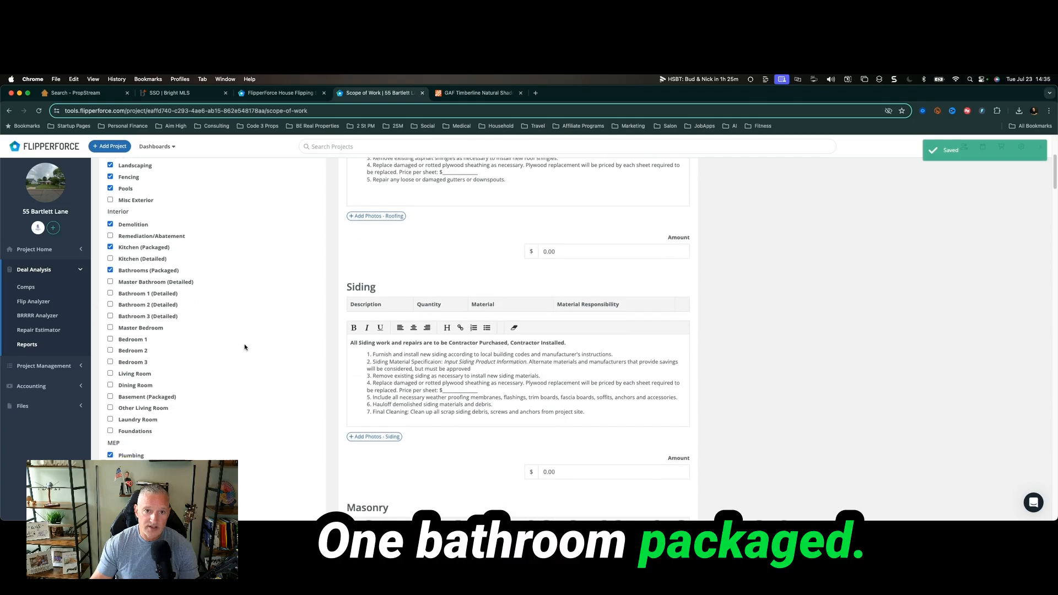
pyautogui.click(110, 317)
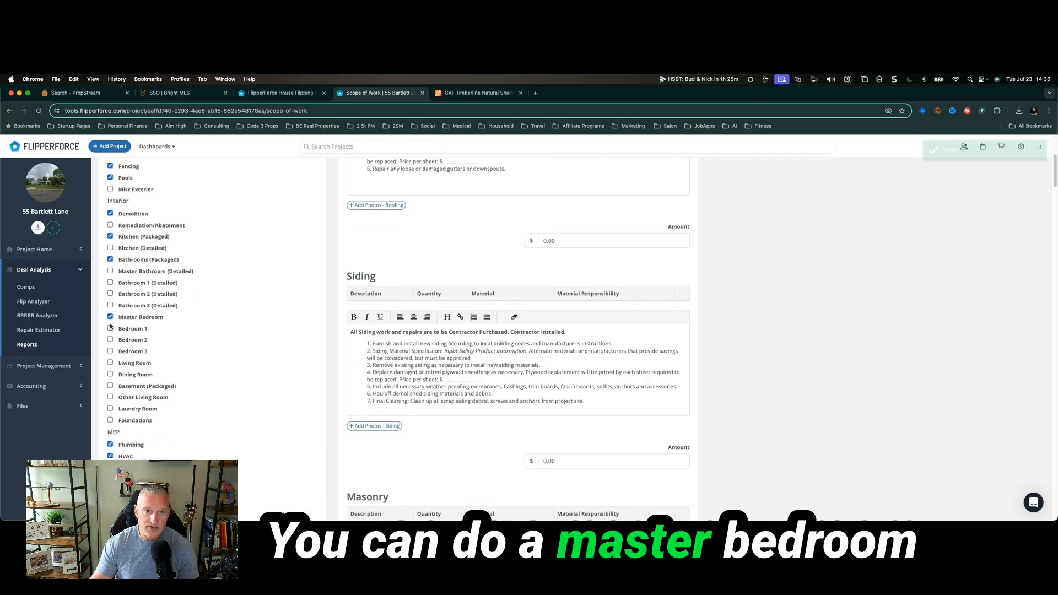
pyautogui.click(111, 328)
pyautogui.click(110, 340)
pyautogui.scroll(-3, 185, 342)
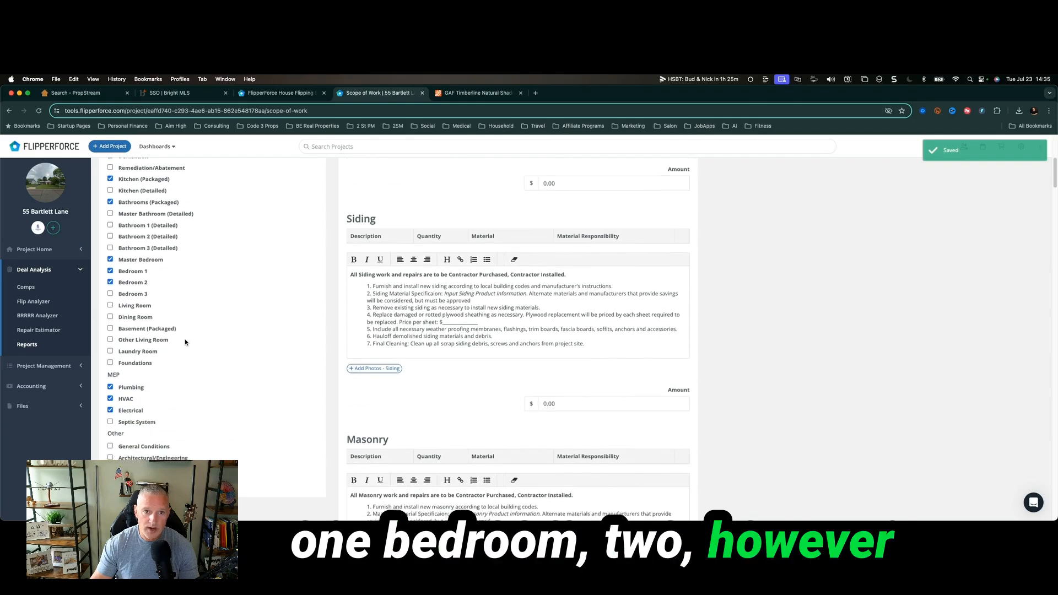
pyautogui.scroll(4, 185, 342)
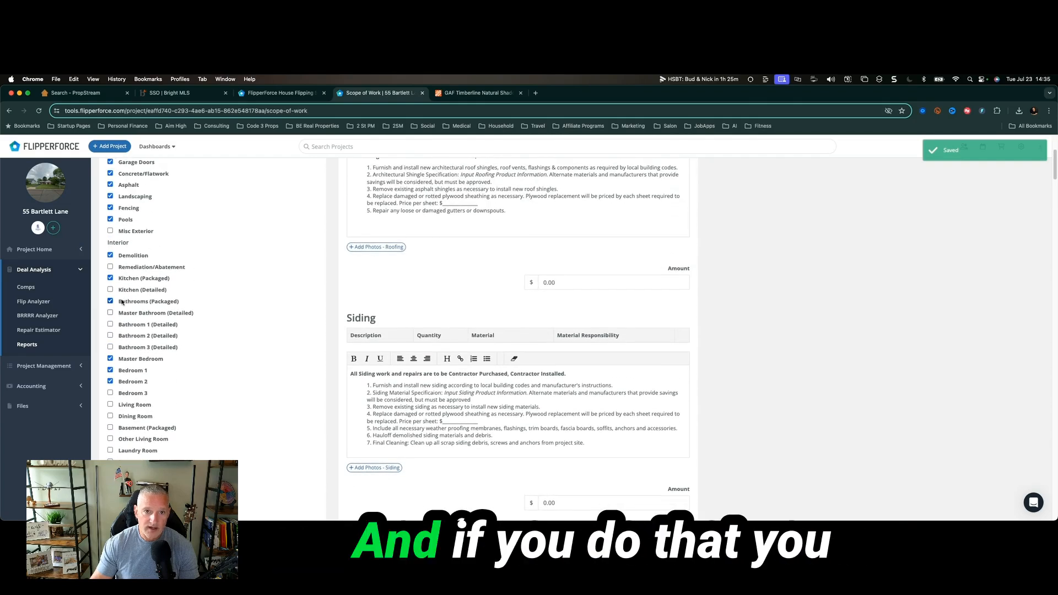
pyautogui.scroll(-1, 153, 360)
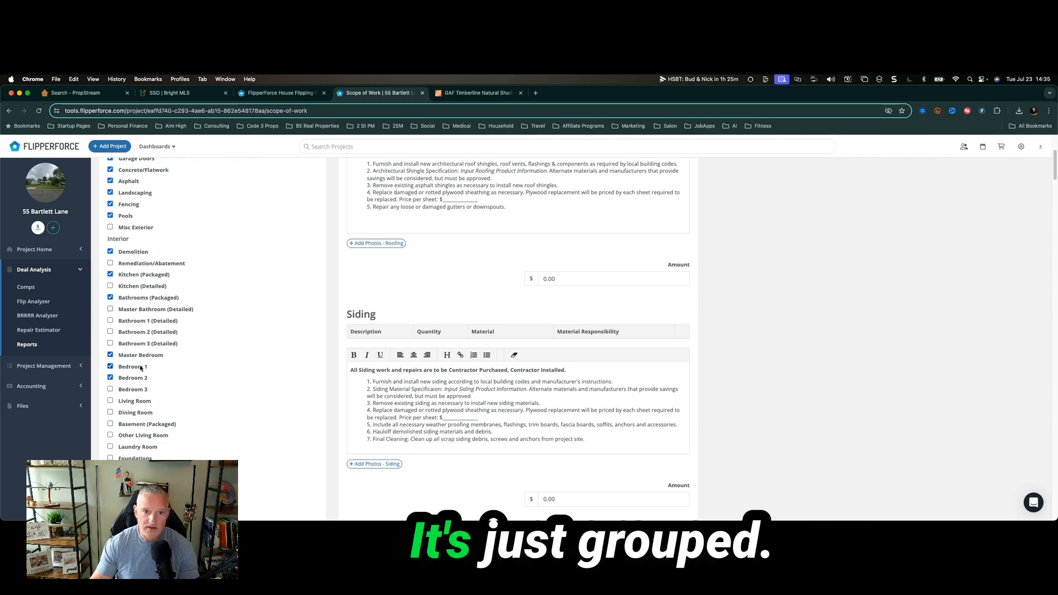
pyautogui.scroll(-5, 206, 399)
pyautogui.scroll(3, 207, 399)
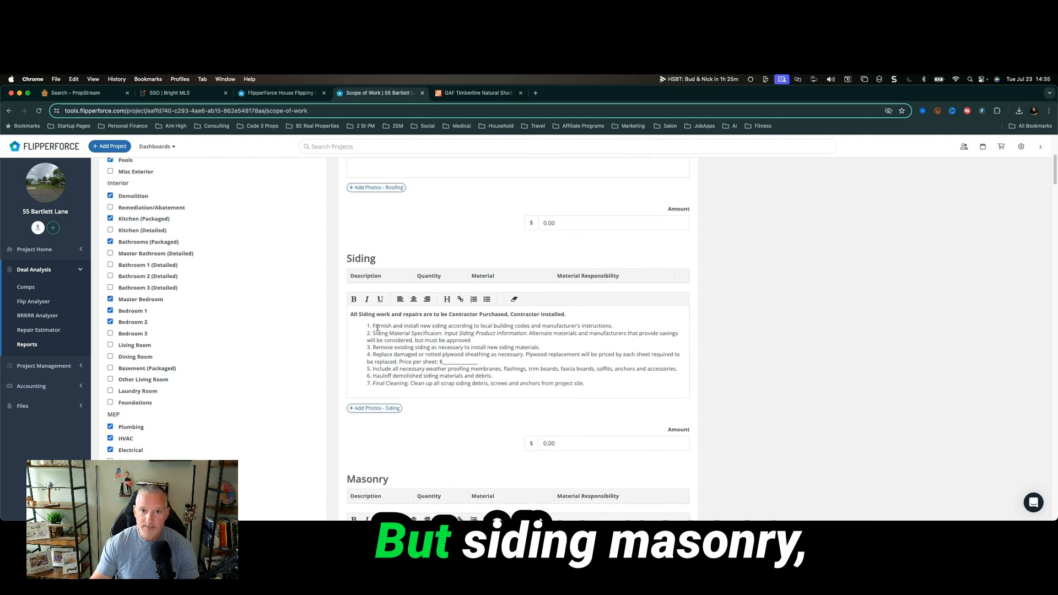
pyautogui.scroll(-15, 441, 349)
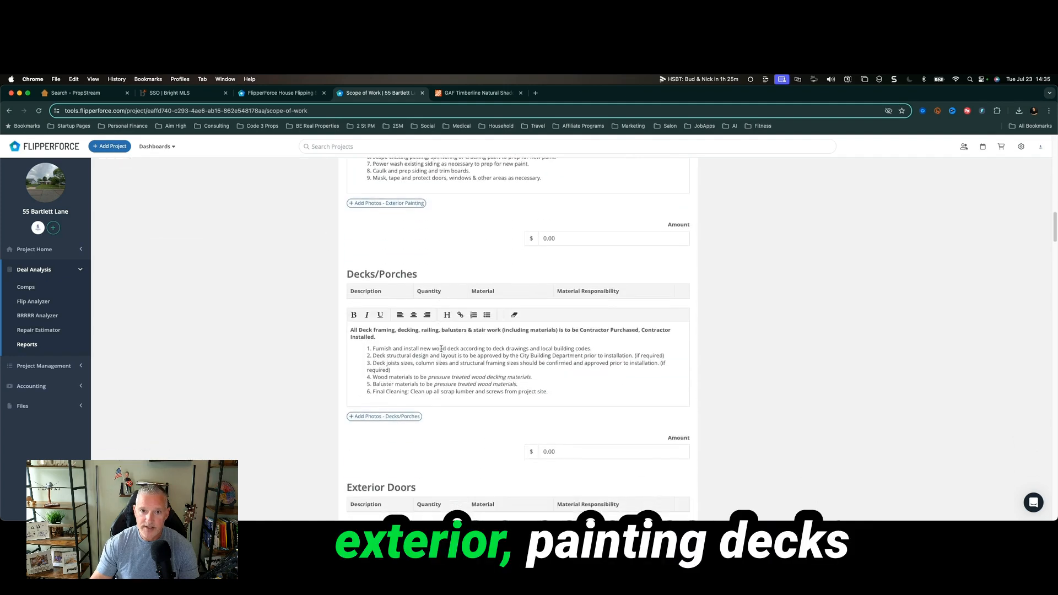
pyautogui.scroll(-12, 441, 349)
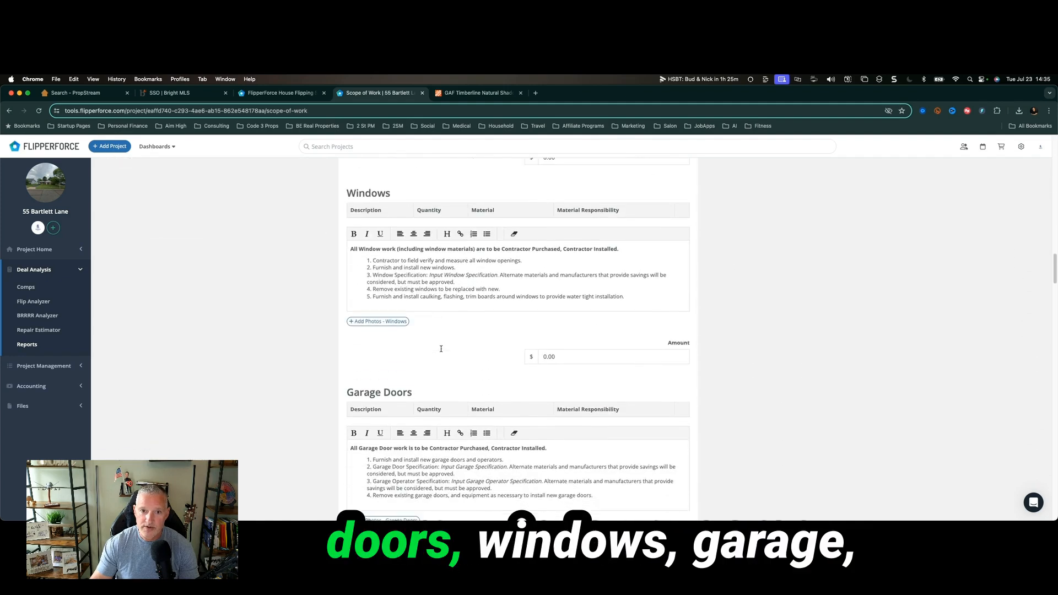
pyautogui.scroll(-15, 440, 351)
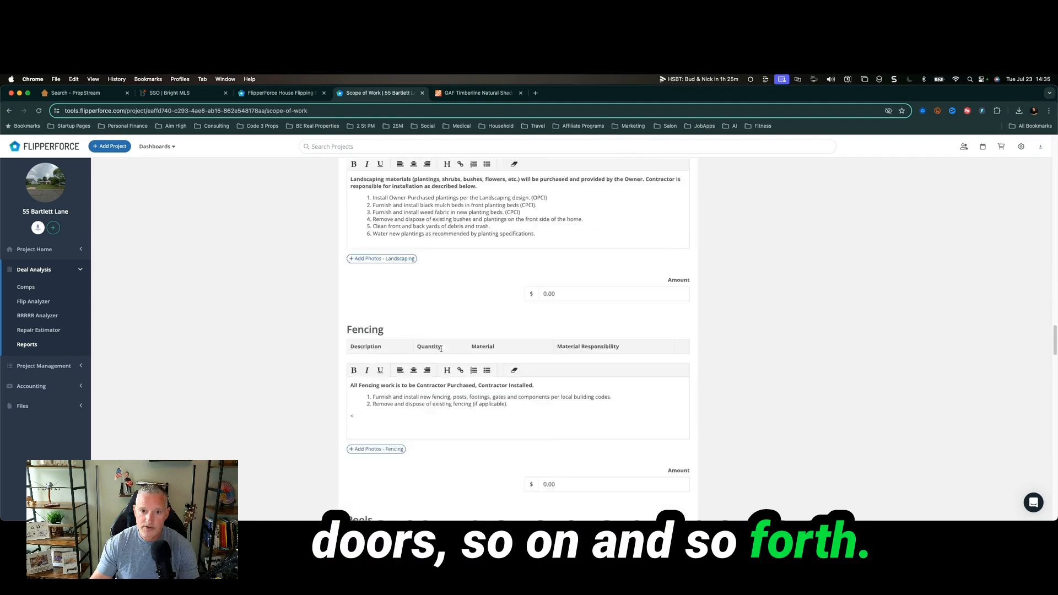
pyautogui.scroll(-1, 441, 351)
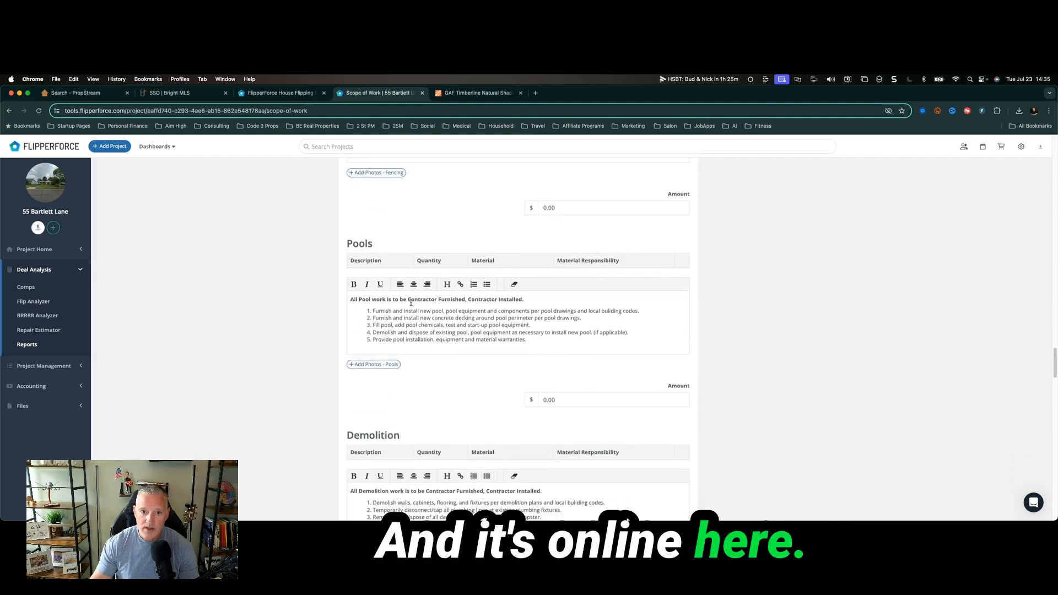
pyautogui.scroll(16, 170, 336)
pyautogui.scroll(-18, 171, 339)
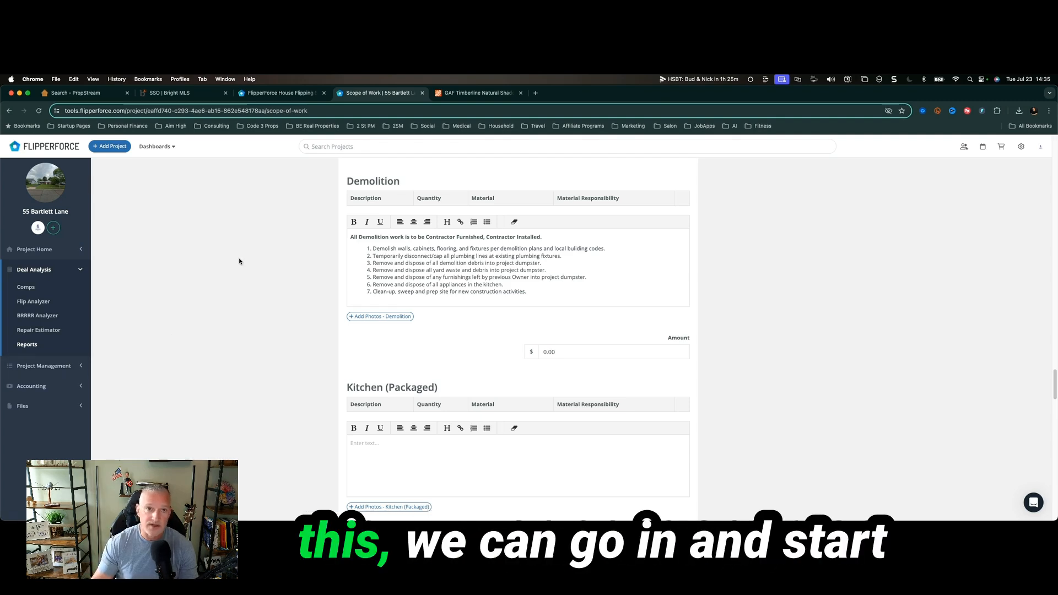
# Build the schedule from the Cosmetic Rehab Starter Template starting 07/23/2024, then open Task Manager.
pyautogui.click(50, 365)
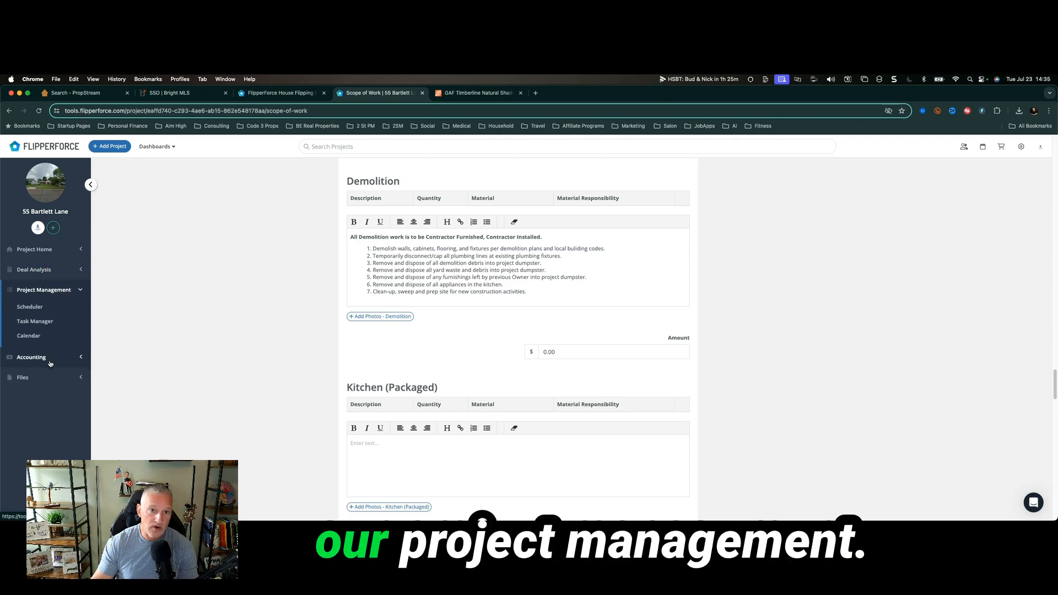
pyautogui.click(41, 308)
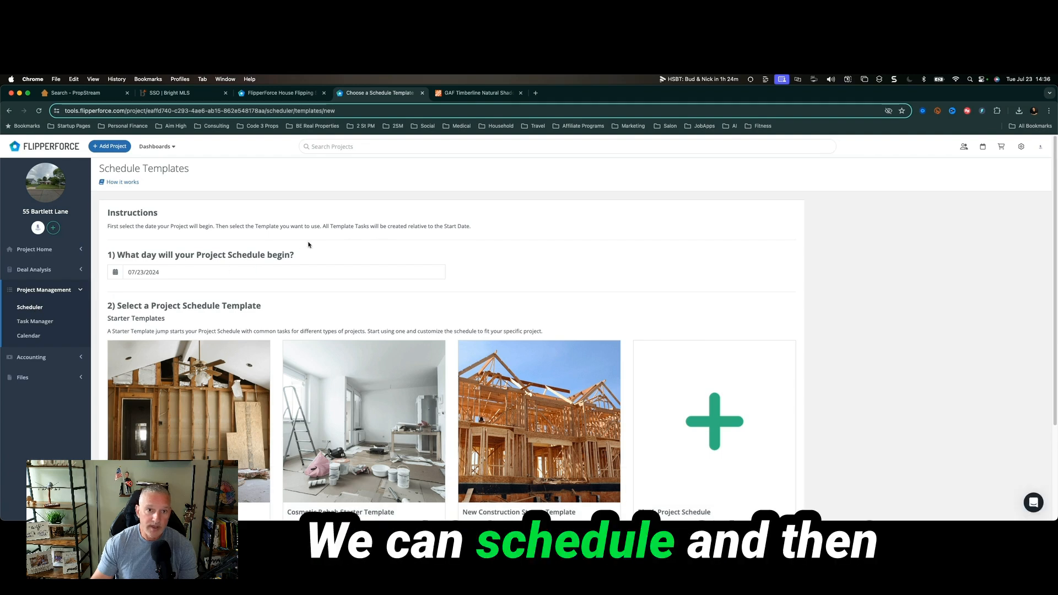
pyautogui.scroll(-3, 374, 267)
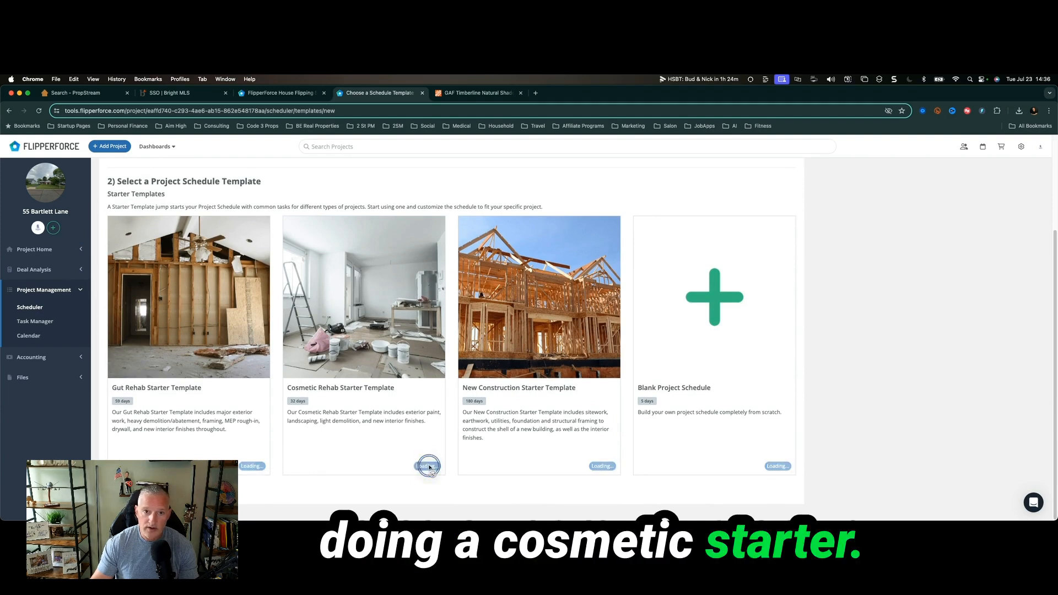
pyautogui.click(429, 468)
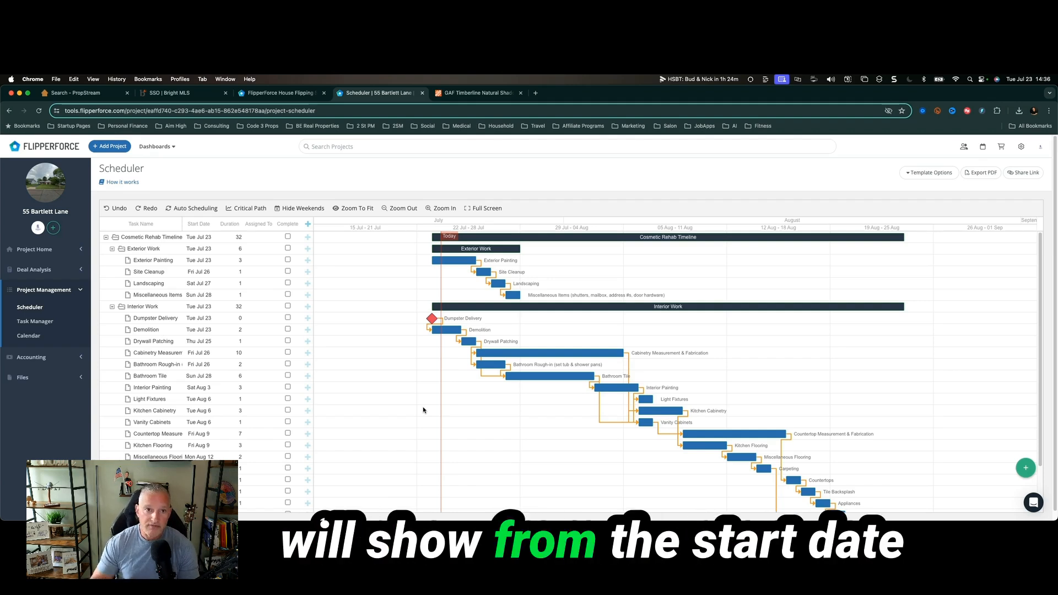
pyautogui.scroll(-5, 423, 410)
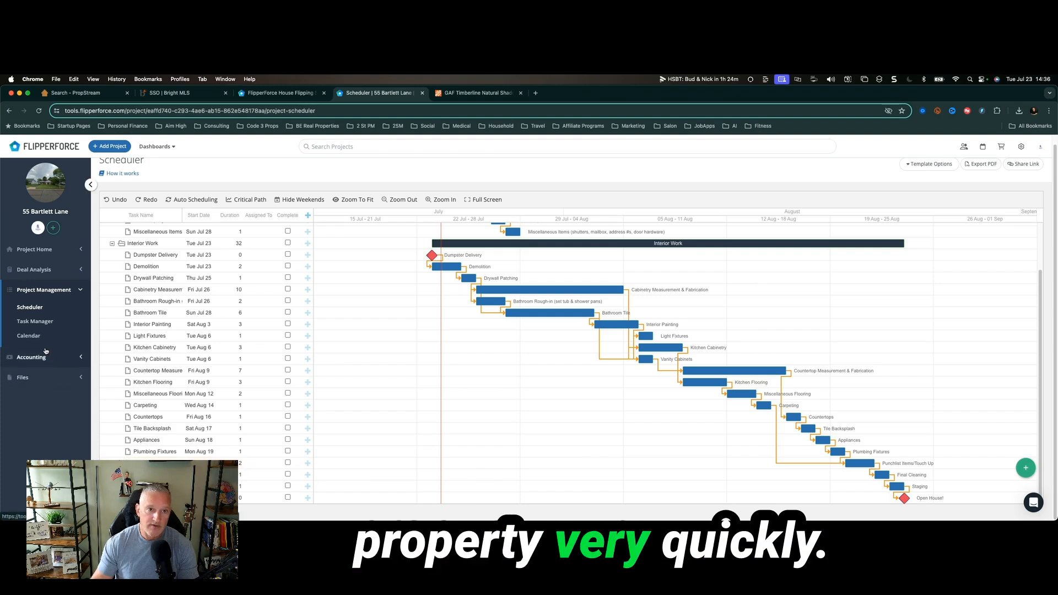
pyautogui.click(44, 323)
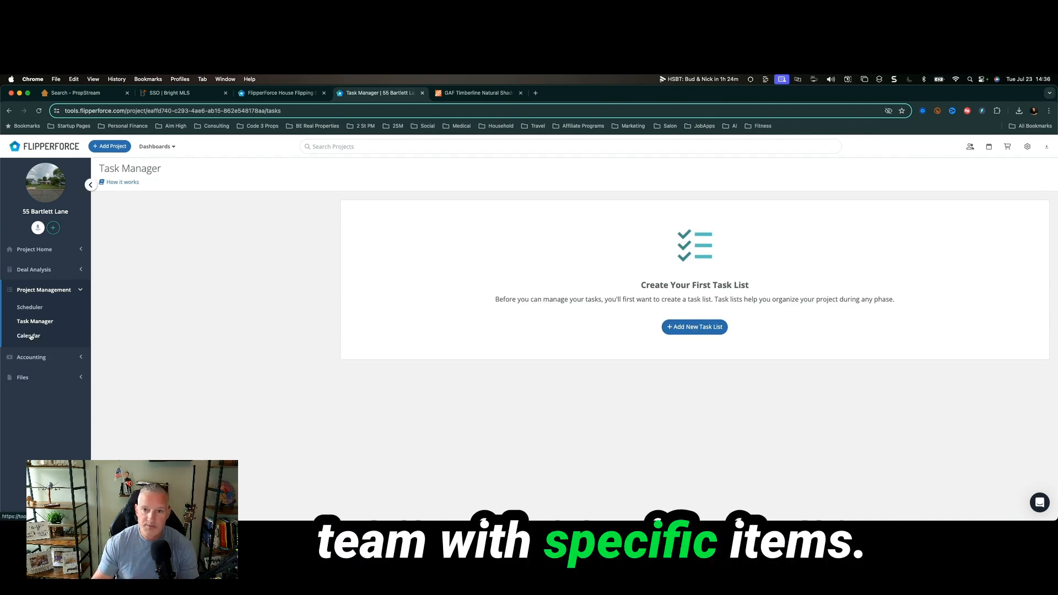
# Review the July 2024 project calendar, then open the All Projects dashboard.
pyautogui.click(31, 337)
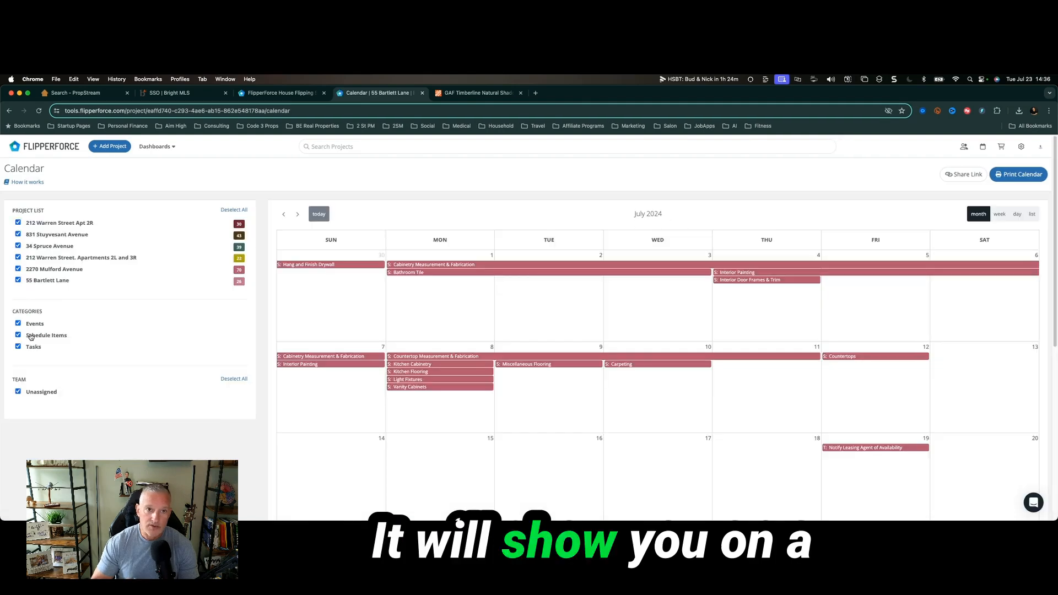
pyautogui.scroll(-1, 524, 357)
pyautogui.scroll(-2, 523, 357)
pyautogui.scroll(3, 524, 356)
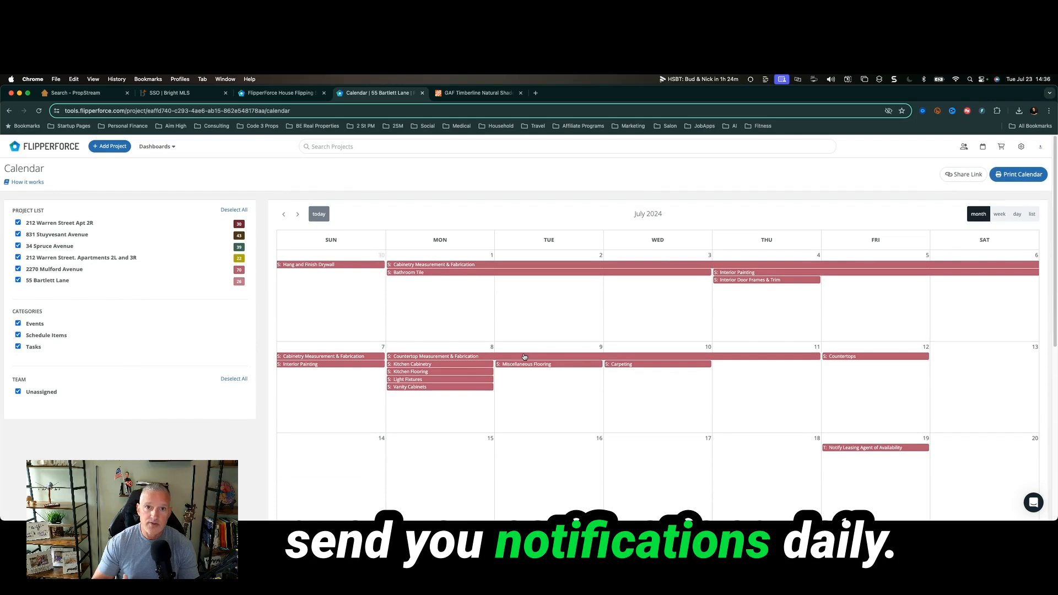
pyautogui.click(156, 149)
pyautogui.click(160, 188)
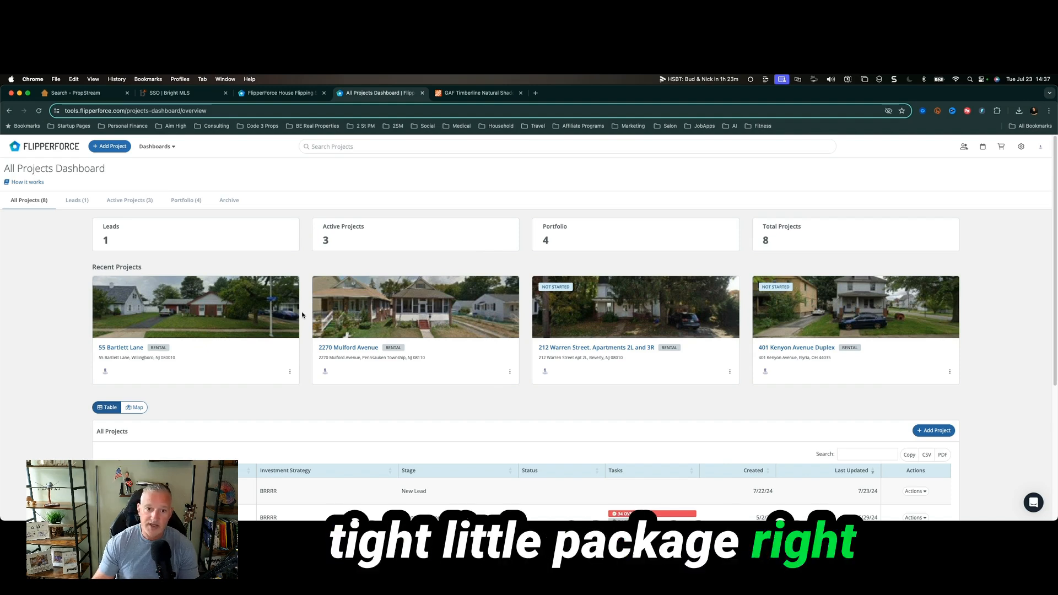
pyautogui.scroll(-5, 302, 308)
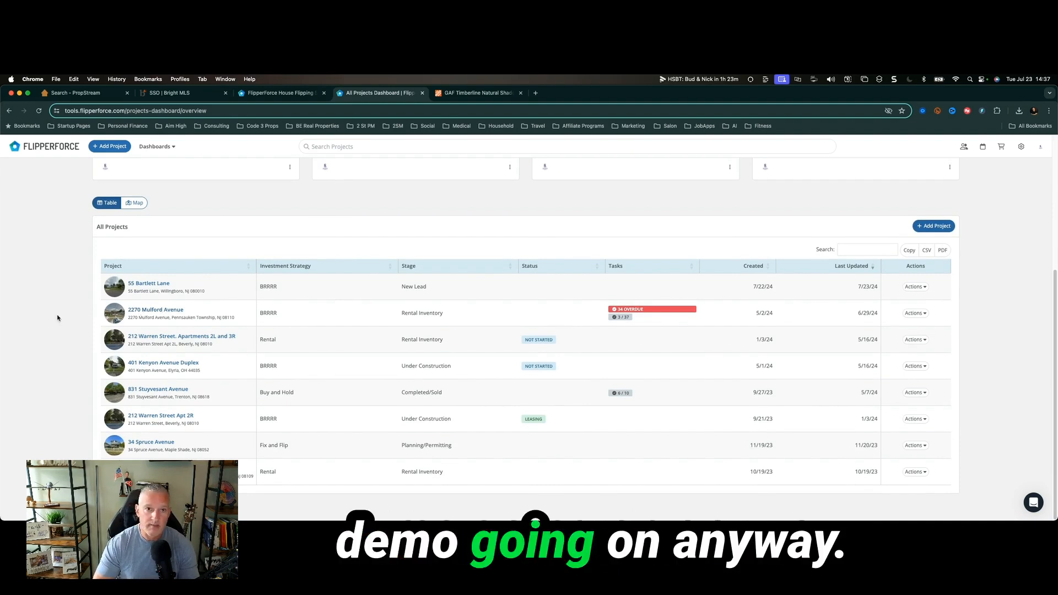
pyautogui.scroll(5, 57, 318)
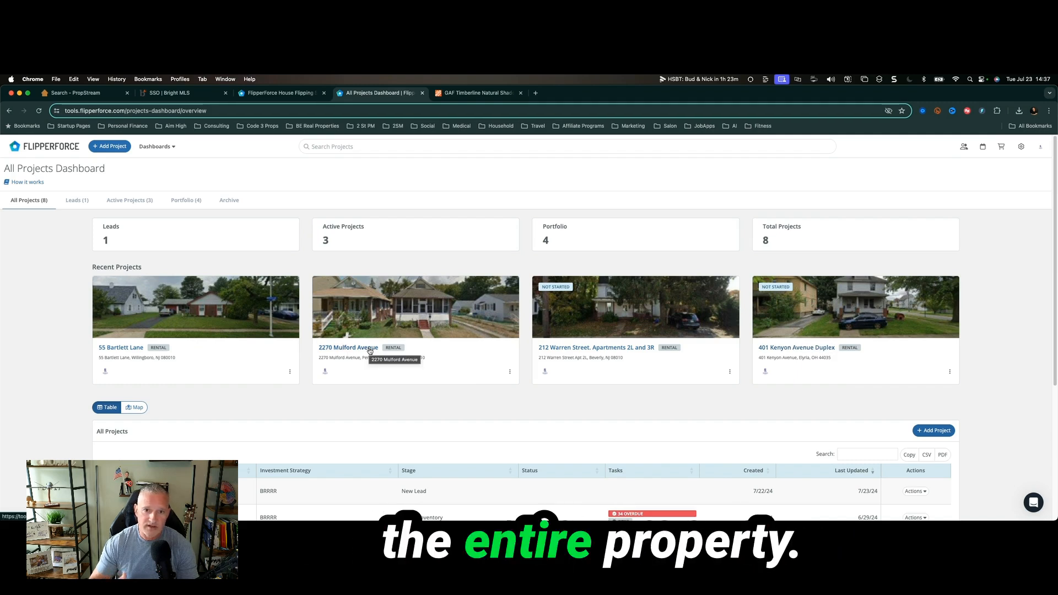
pyautogui.scroll(-4, 370, 351)
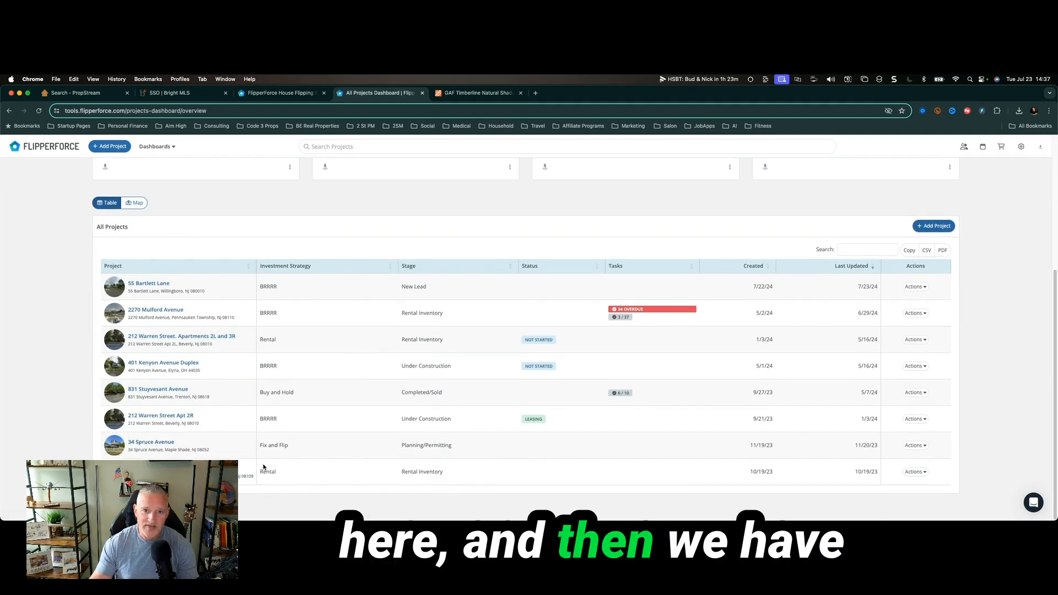
pyautogui.scroll(4, 371, 219)
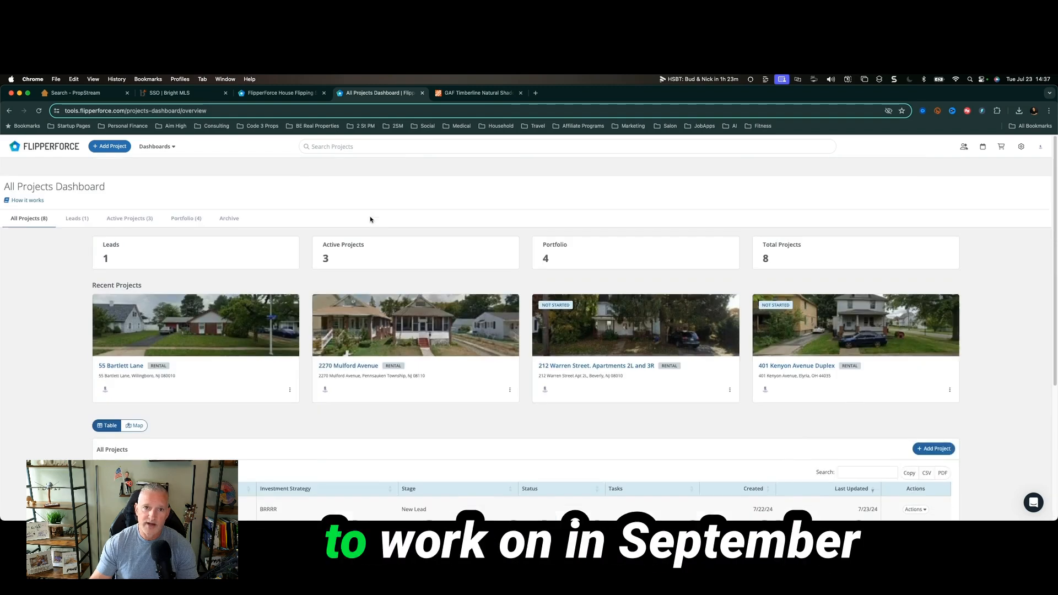